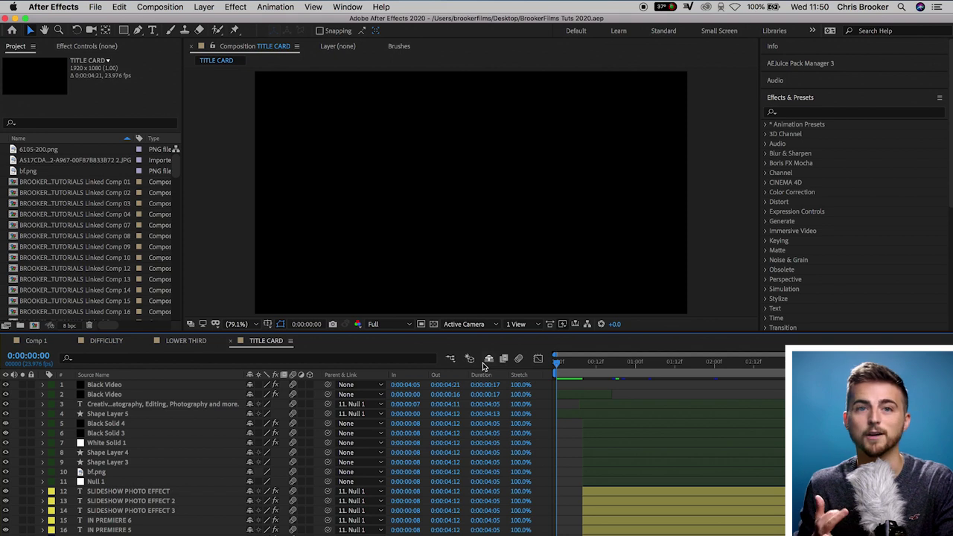
# Preview the animated graphics in the DIFFICULTY and LOWER THIRD compositions
pyautogui.click(104, 341)
pyautogui.moveTo(586, 368); pyautogui.dragTo(712, 363)
pyautogui.click(210, 341)
# Play through the TITLE CARD composition to examine its text, background and closing animation
pyautogui.click(265, 341)
pyautogui.moveTo(560, 364); pyautogui.dragTo(604, 370)
pyautogui.press('space')
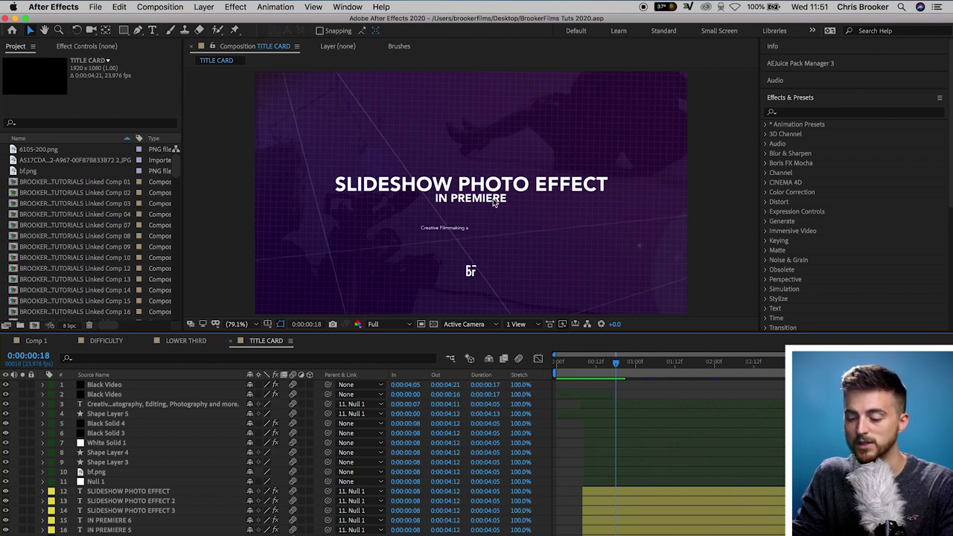
pyautogui.press('space')
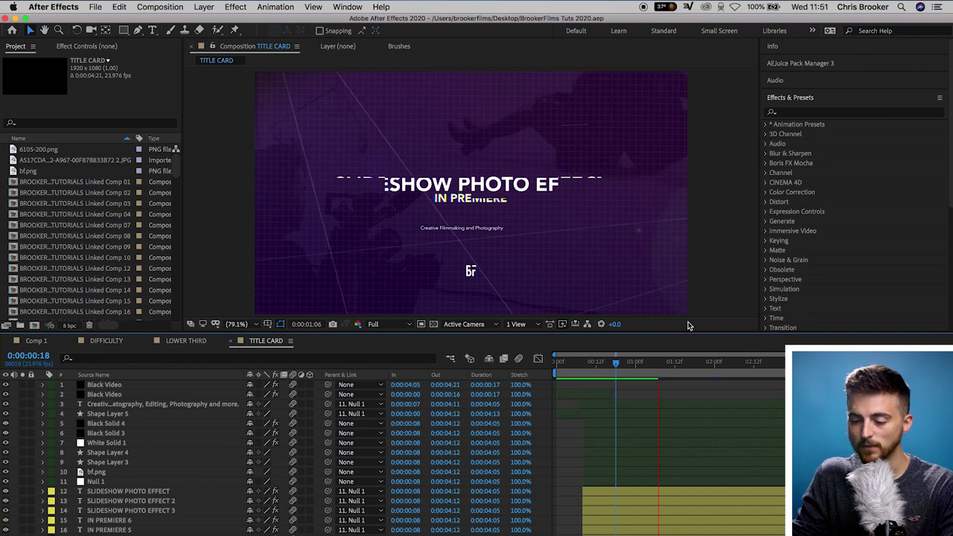
pyautogui.press('space')
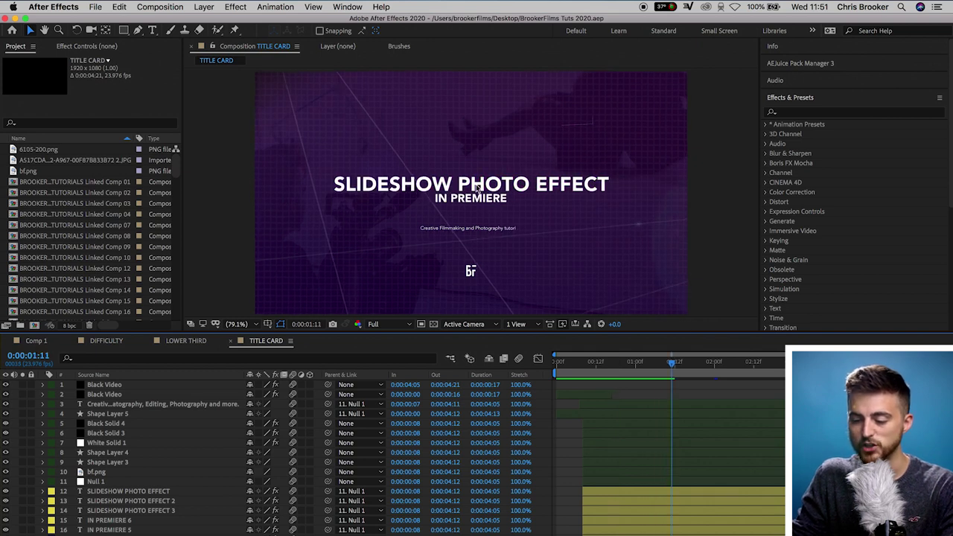
pyautogui.press('space')
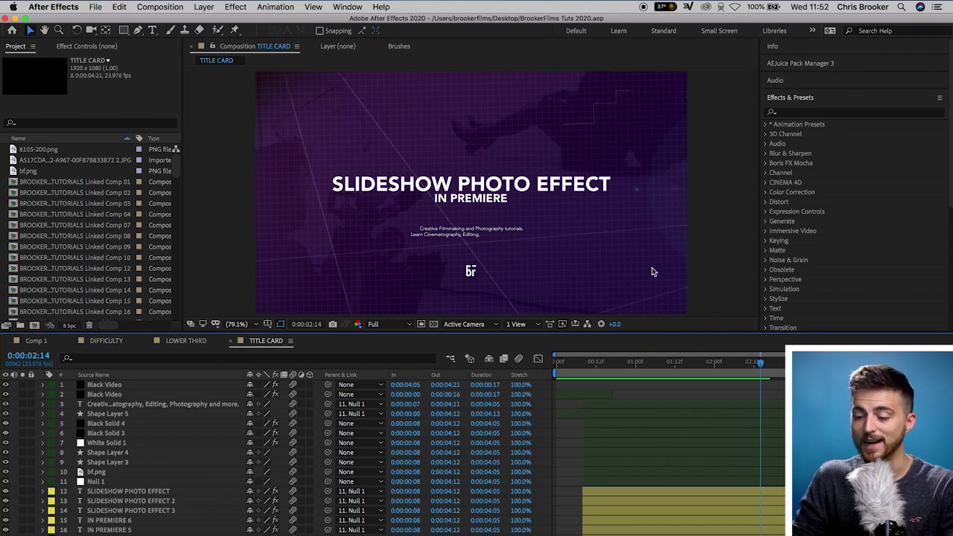
pyautogui.press('space')
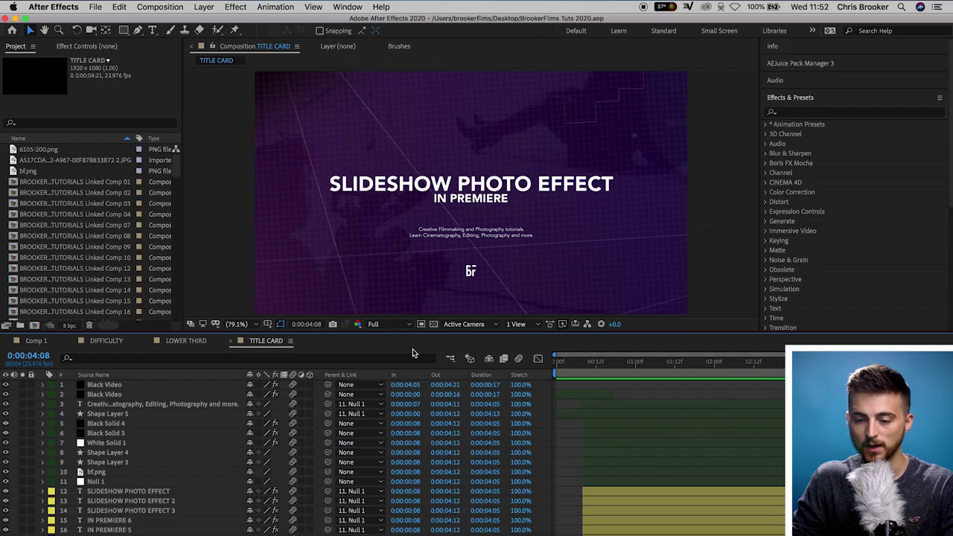
# Create a new 1920 x 1080 composition at 23.976 fps with a duration of 0:00:05:11
pyautogui.click(164, 8)
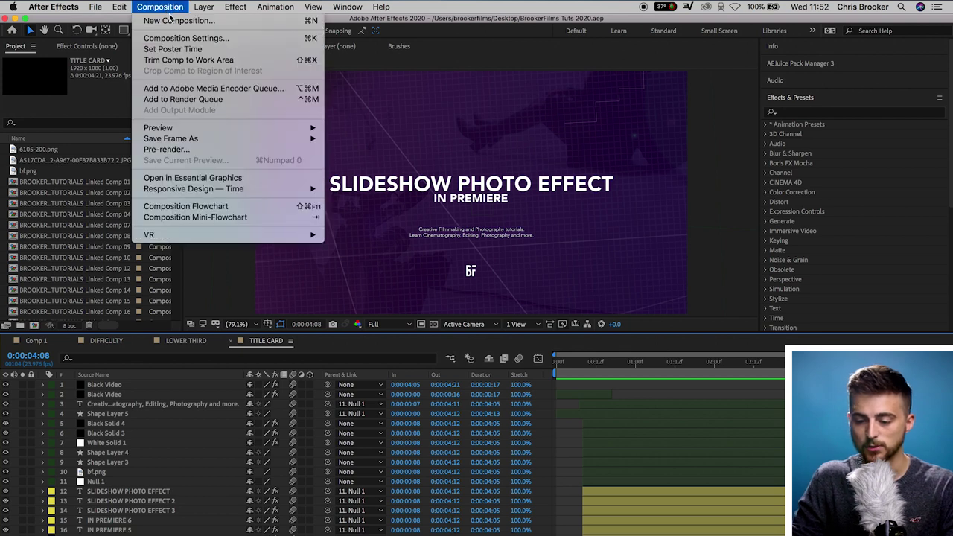
pyautogui.click(175, 20)
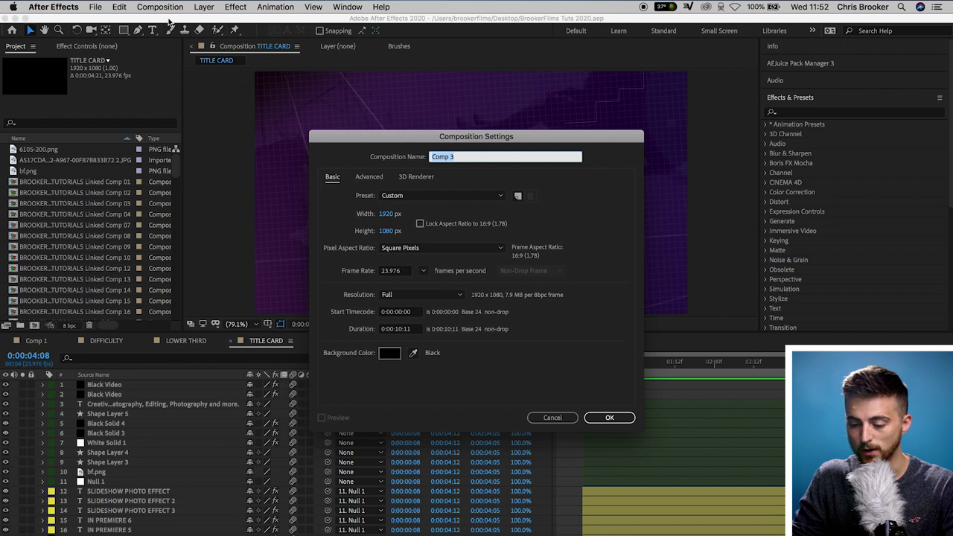
pyautogui.click(402, 329)
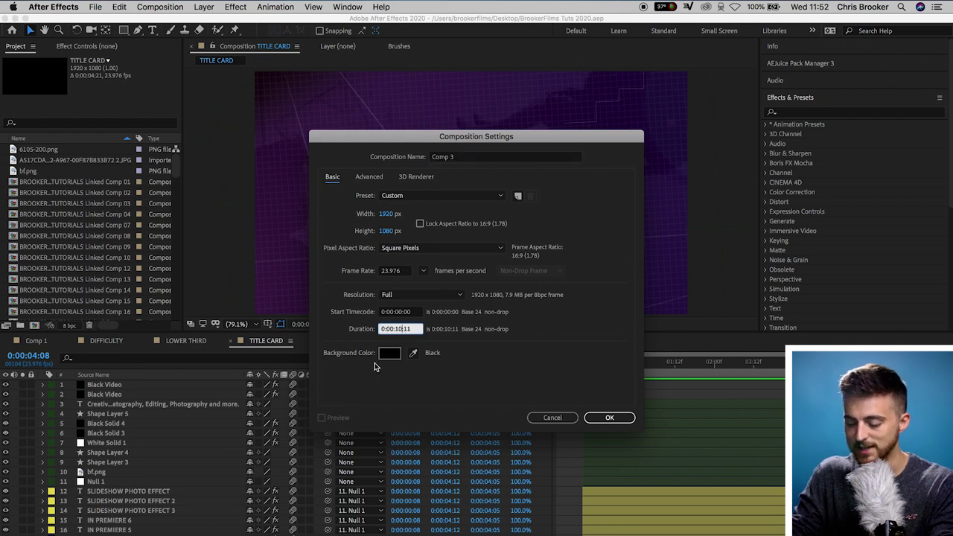
pyautogui.write('05')
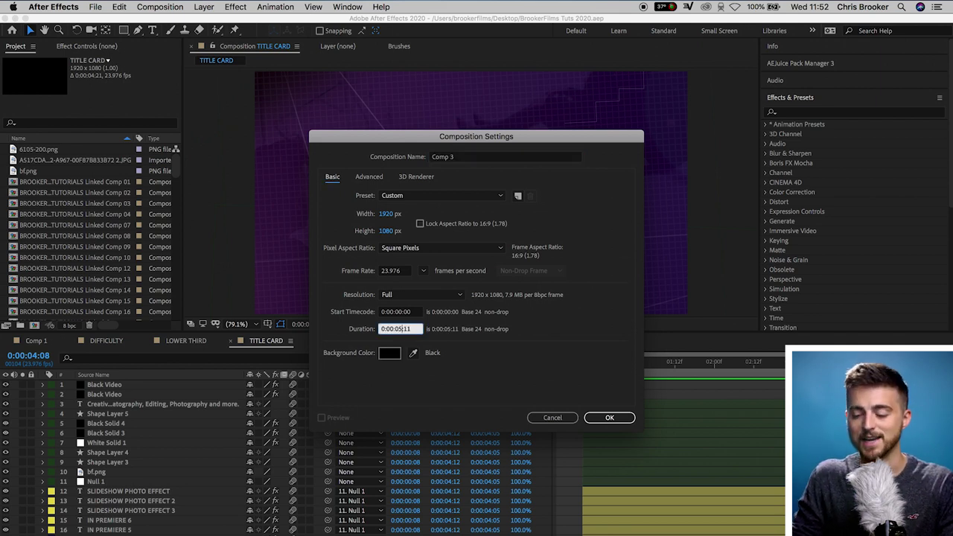
pyautogui.press('Return')
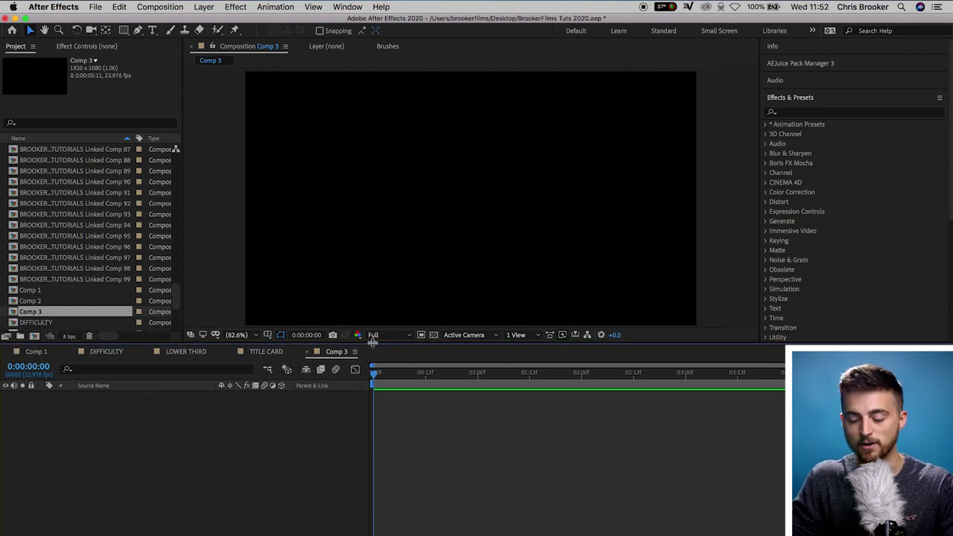
# Add the JPG photo from the project files to the Comp 3 timeline and scale it to 39%
pyautogui.scroll(20, 74, 223)
pyautogui.click(70, 160)
pyautogui.moveTo(66, 163); pyautogui.dragTo(228, 434)
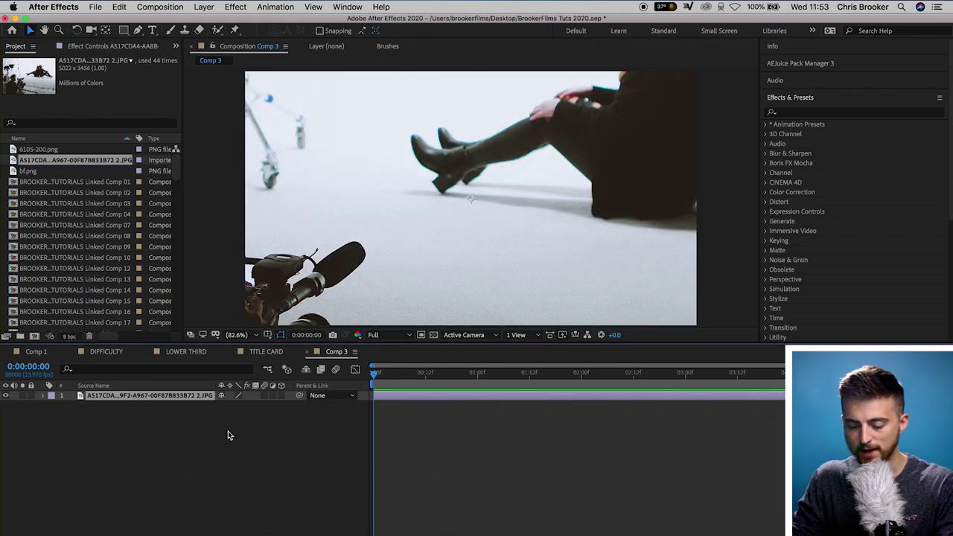
pyautogui.press('s')
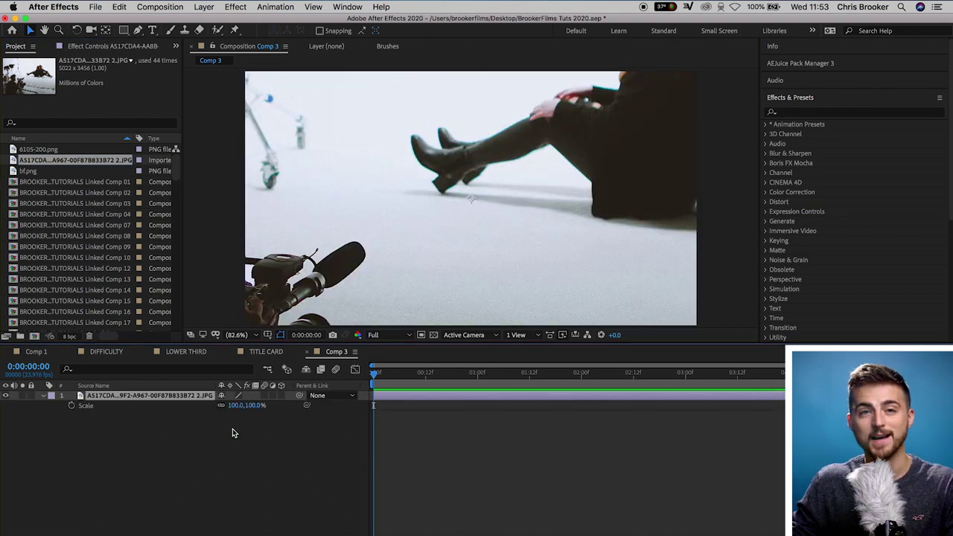
pyautogui.moveTo(236, 405); pyautogui.dragTo(204, 411)
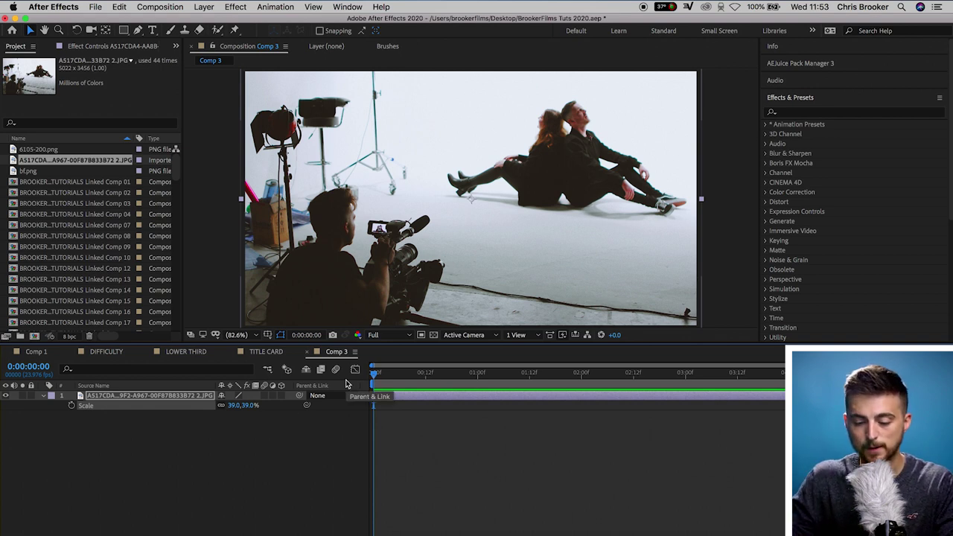
# Enable keyframing for the photo layer's Position, Scale and Rotation at the start of the composition
pyautogui.click(45, 398)
pyautogui.click(45, 398)
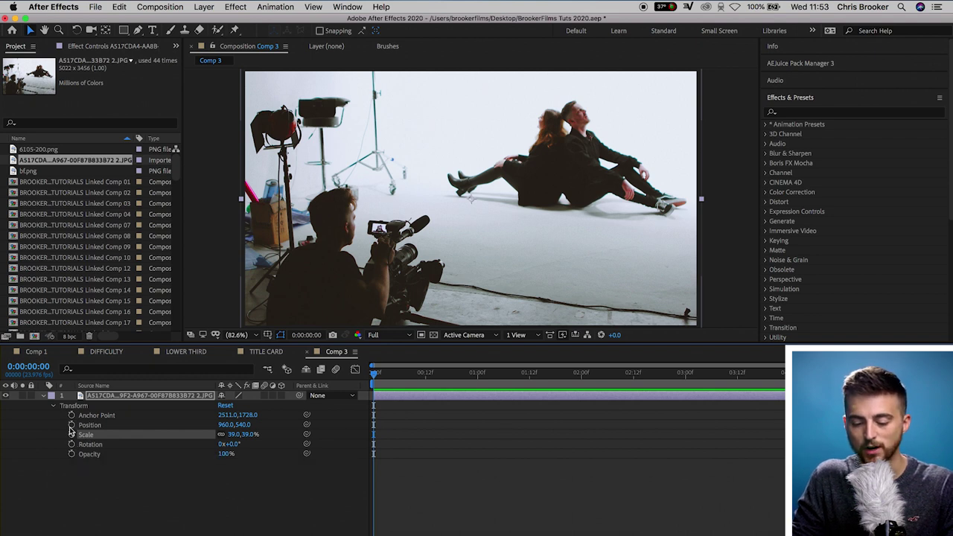
pyautogui.click(72, 425)
pyautogui.click(72, 435)
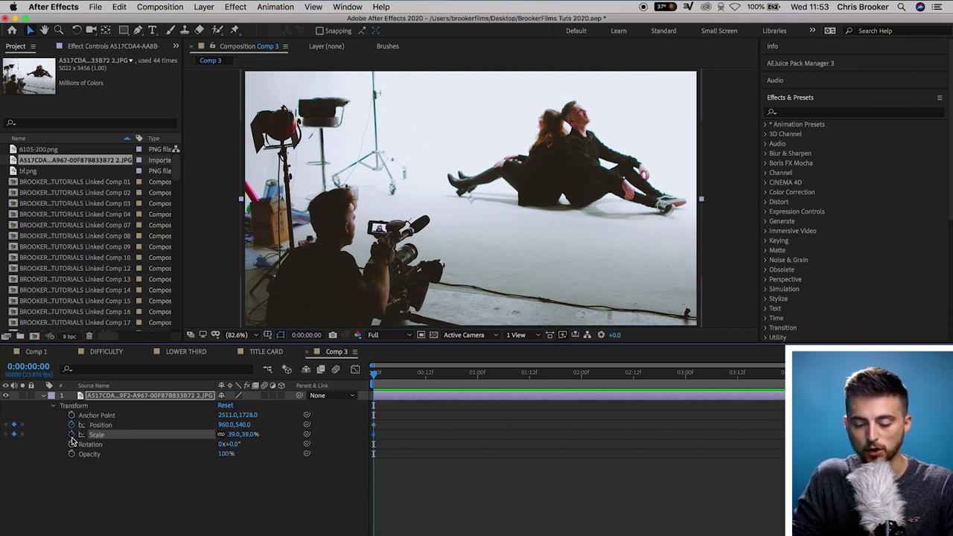
pyautogui.click(71, 444)
# Keyframe the photo's scale at 50% near the end of the composition, at 0:00:05:07
pyautogui.moveTo(457, 382); pyautogui.dragTo(834, 382)
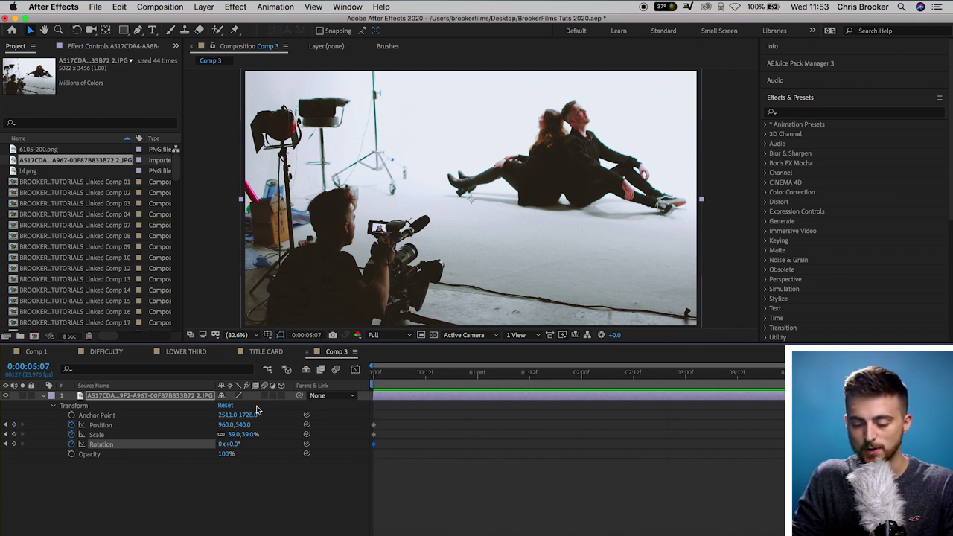
pyautogui.click(232, 434)
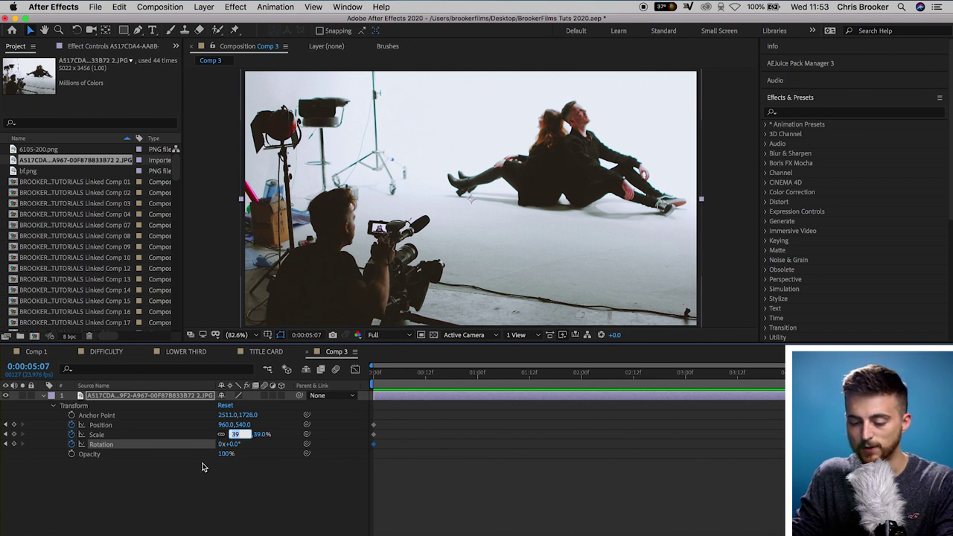
pyautogui.write('50')
pyautogui.press('Return')
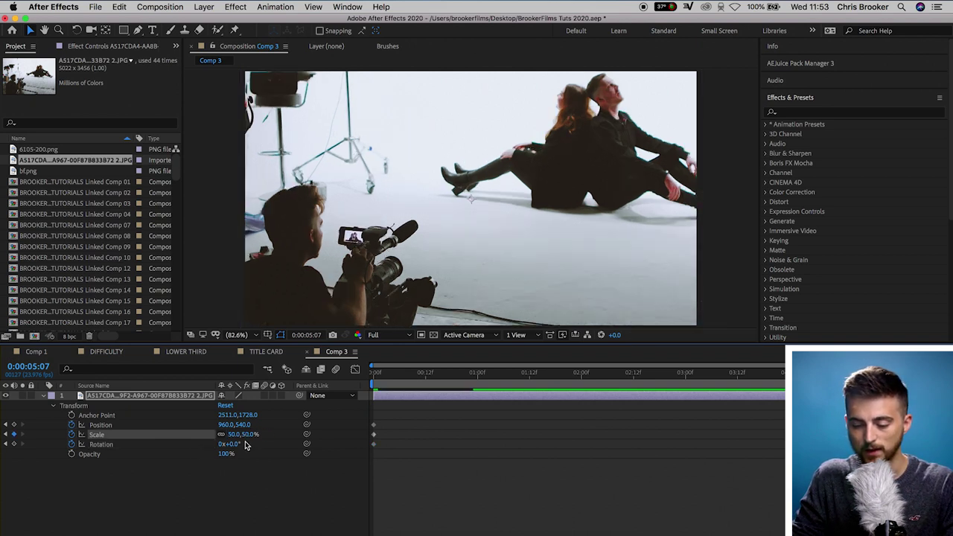
# At 0:00:05:07, set the photo's position to 1058, 337 and its rotation to 3°
pyautogui.moveTo(225, 425); pyautogui.dragTo(275, 425)
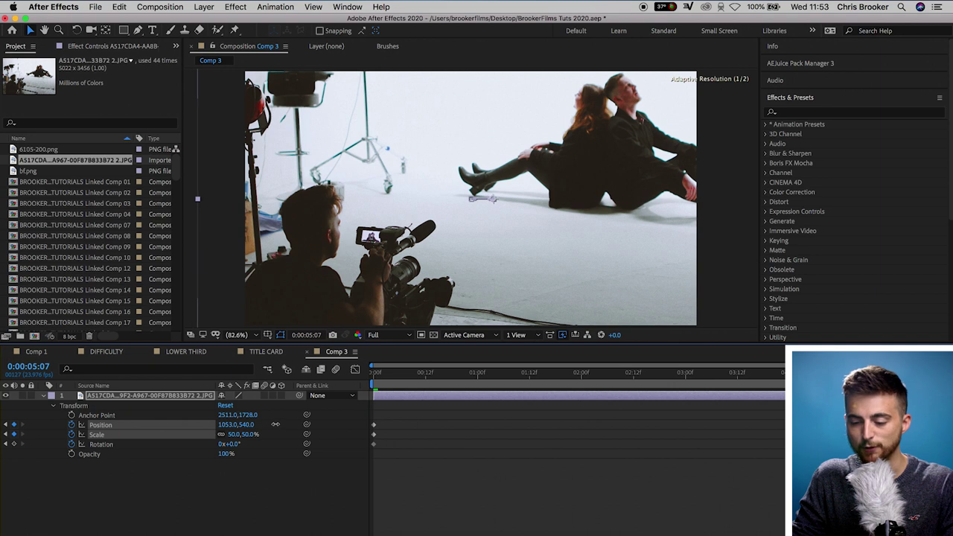
pyautogui.moveTo(246, 425); pyautogui.dragTo(126, 430)
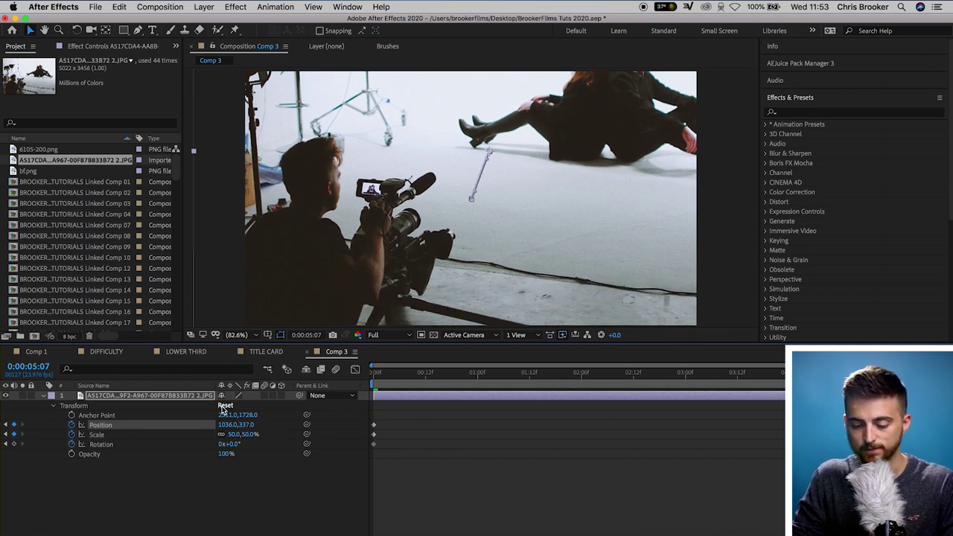
pyautogui.moveTo(227, 425); pyautogui.dragTo(240, 425)
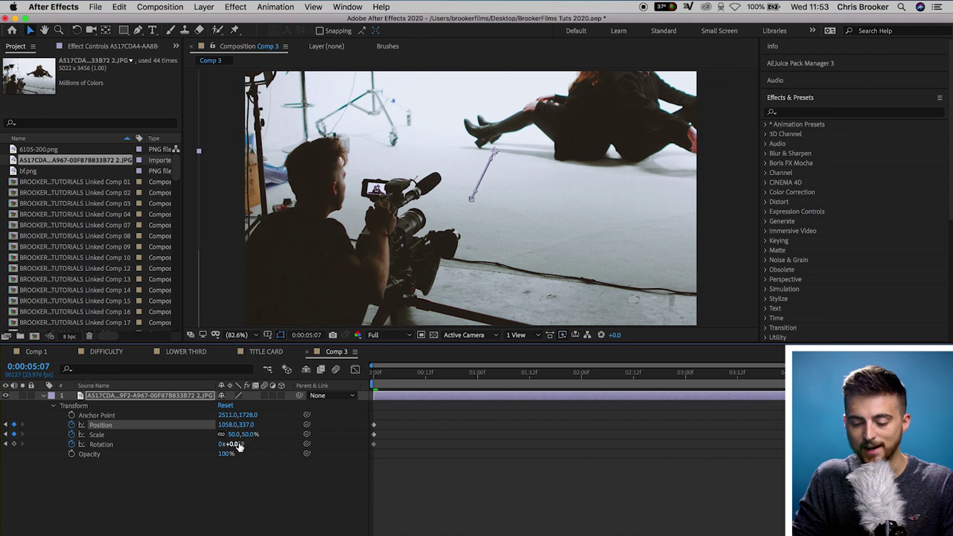
pyautogui.click(237, 444)
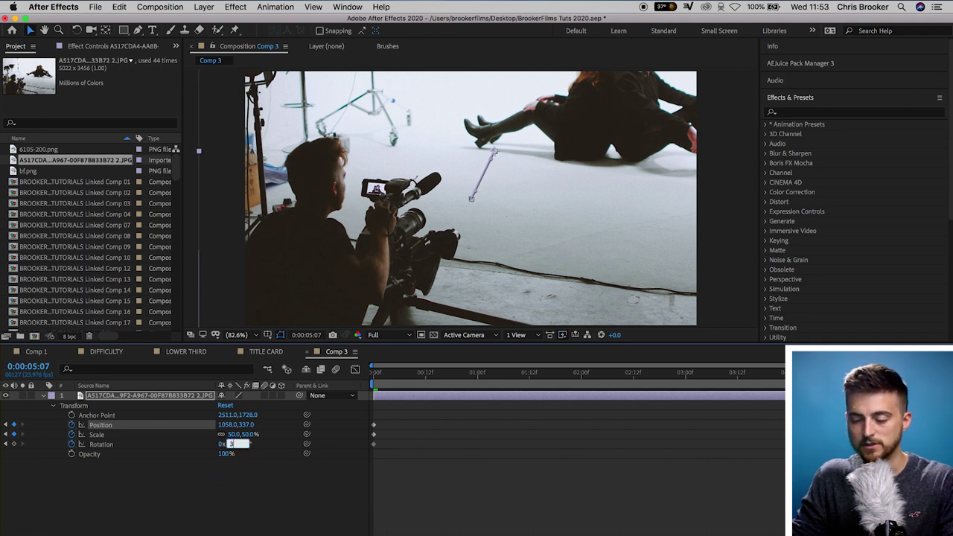
pyautogui.press('Return')
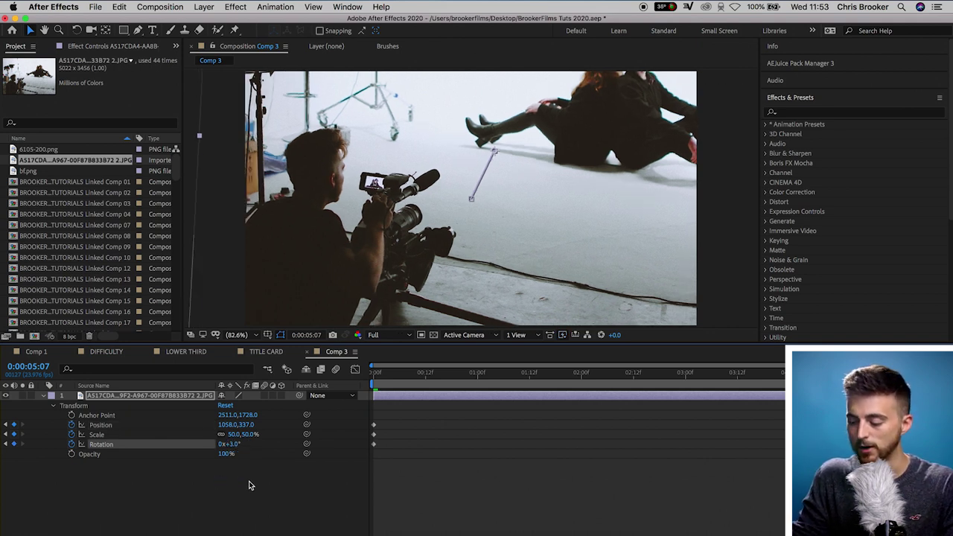
# Shift the photo's ending Position, Scale and Rotation keyframes later, toward the composition's end, and collapse the layer's properties
pyautogui.click(690, 463)
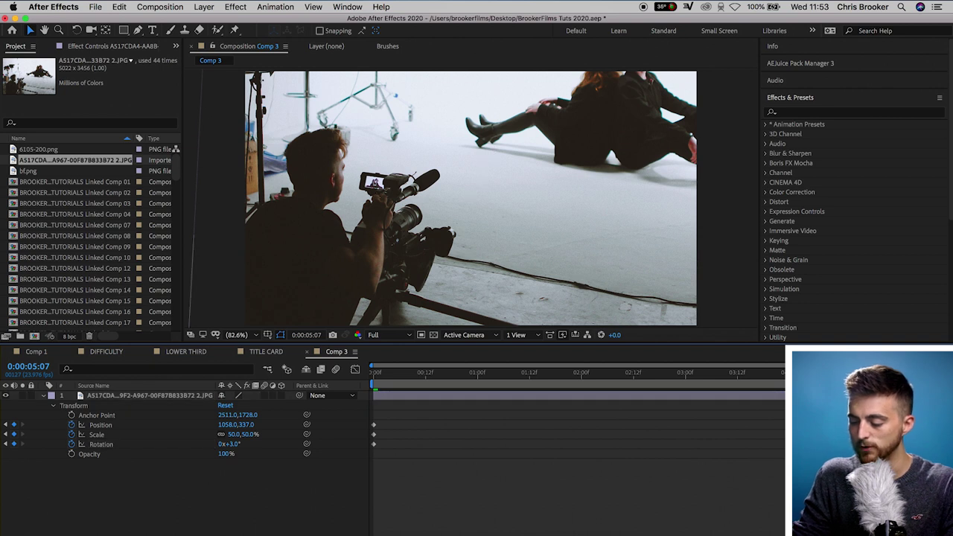
pyautogui.click(74, 405)
pyautogui.hotkey('alt', 'Right')
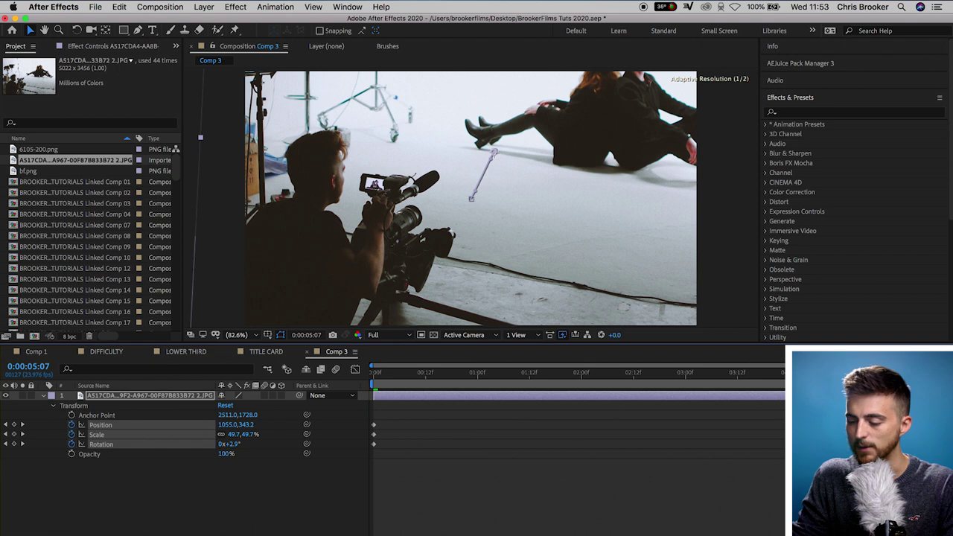
pyautogui.press('F2')
pyautogui.click(45, 396)
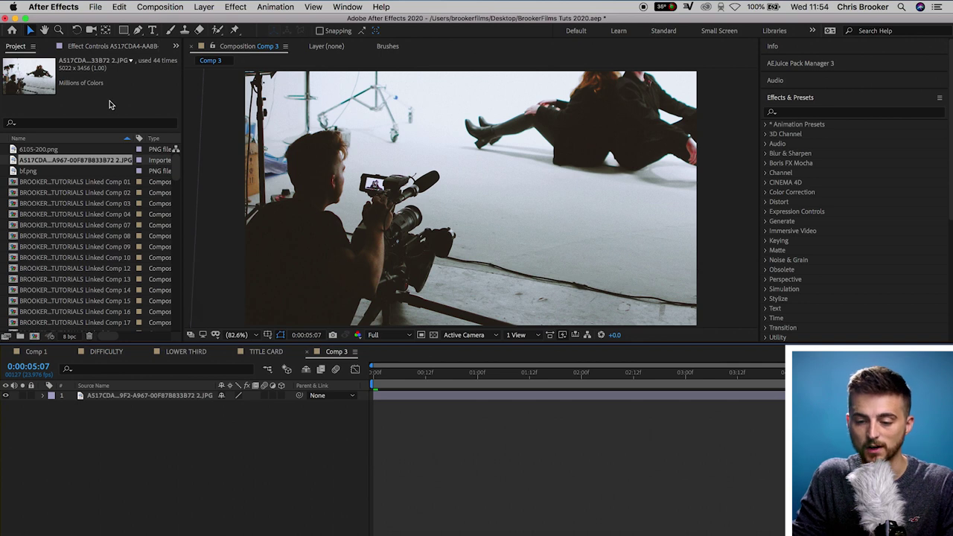
# Add a black 1920 x 1080 solid layer above the photo
pyautogui.click(203, 7)
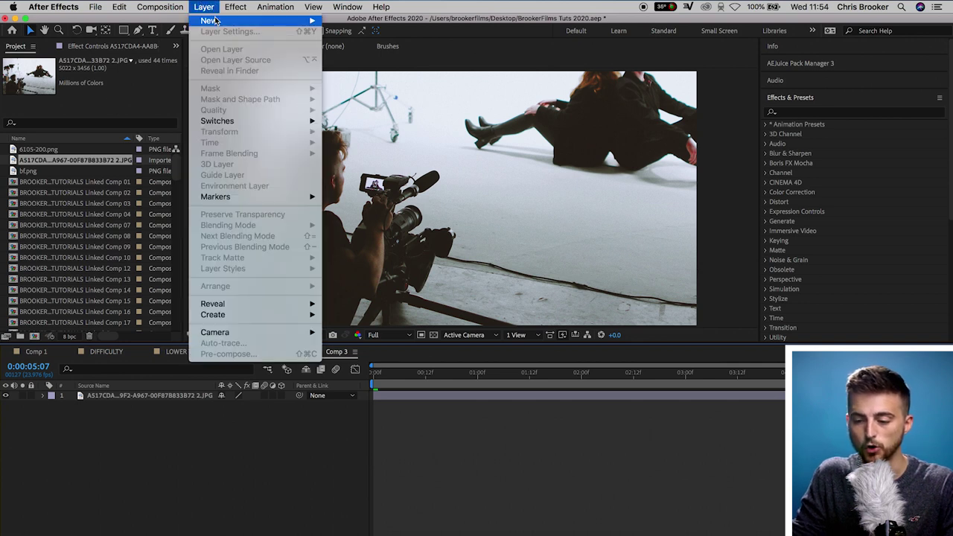
pyautogui.moveTo(217, 21)
pyautogui.click(345, 35)
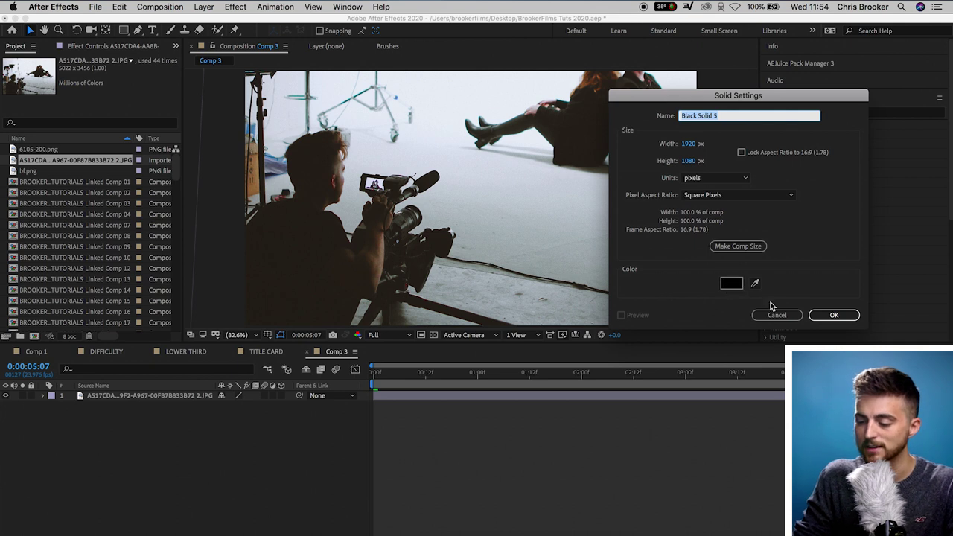
pyautogui.click(826, 314)
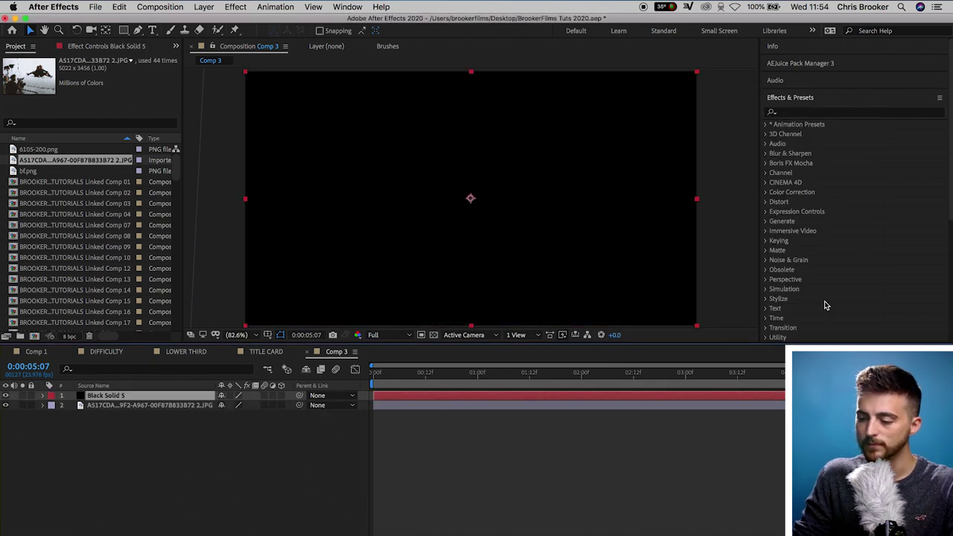
# Find the Gradient Ramp effect with the search term "ramp" and apply it to the black solid
pyautogui.click(821, 113)
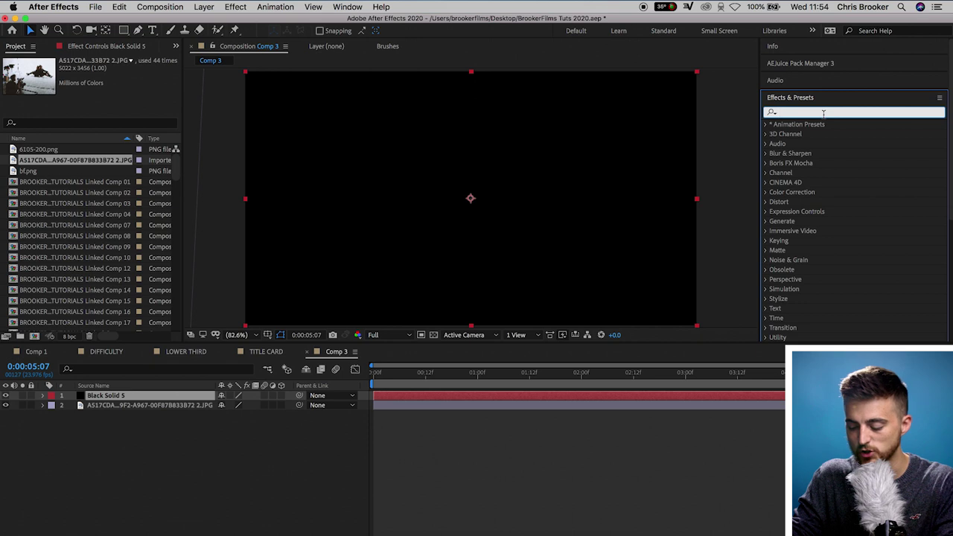
pyautogui.write('ramp')
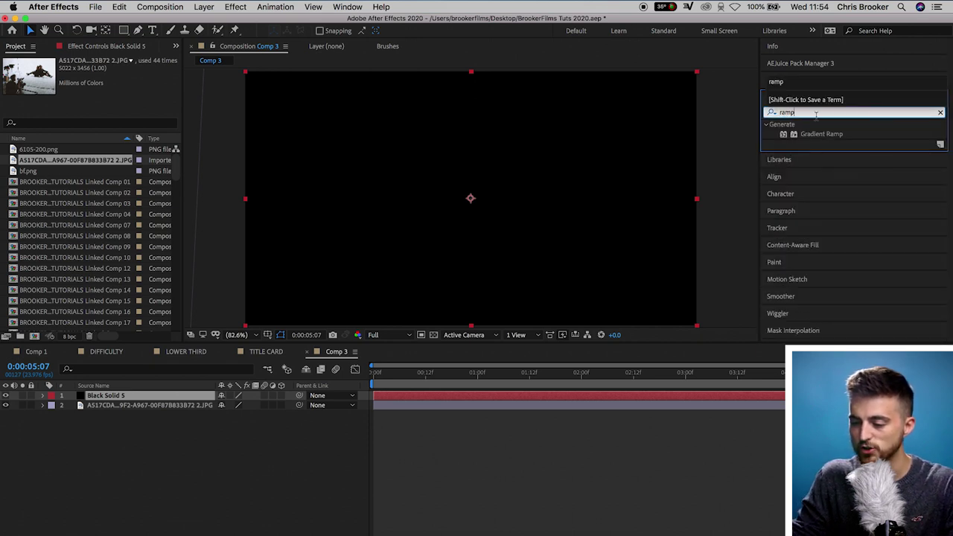
pyautogui.click(816, 135)
pyautogui.moveTo(819, 136); pyautogui.dragTo(551, 178)
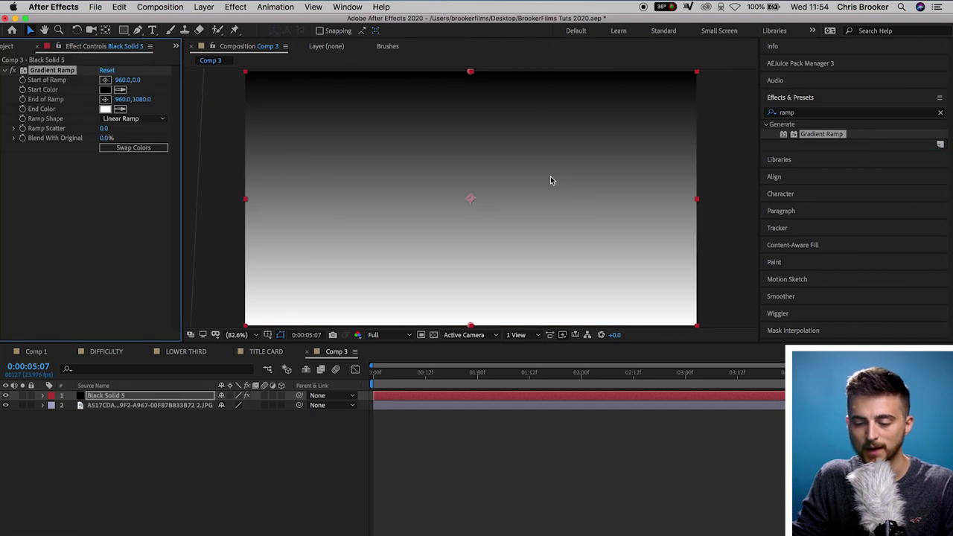
# Set the Gradient Ramp's start color to a deep blue-violet, about 4A02D6
pyautogui.click(106, 90)
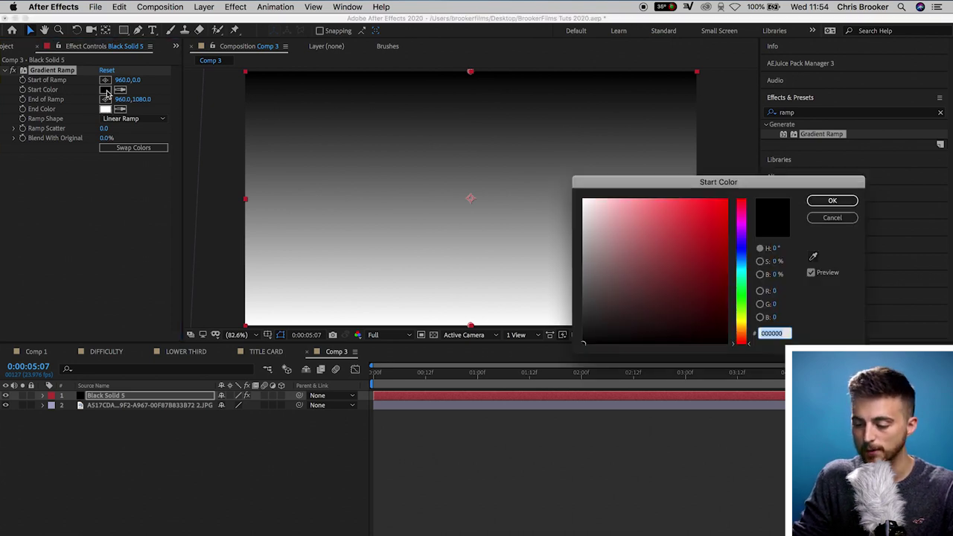
pyautogui.click(743, 242)
pyautogui.click(695, 240)
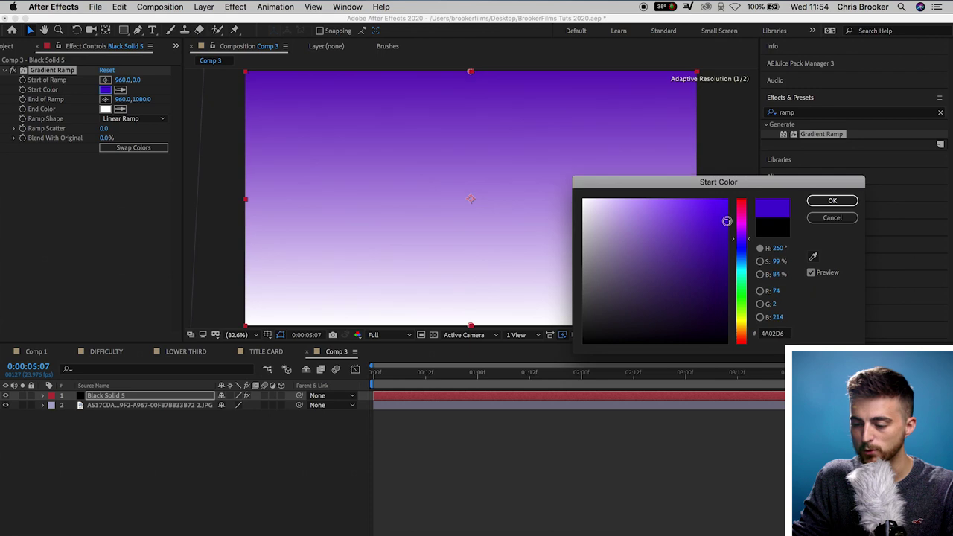
pyautogui.click(832, 201)
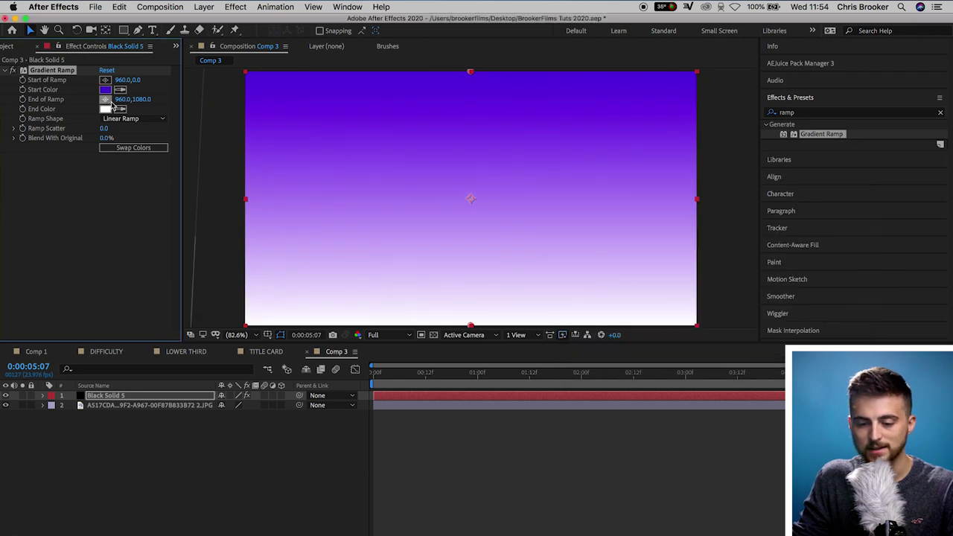
# Set the Gradient Ramp's end color to a very dark navy blue and its ramp shape to Radial Ramp
pyautogui.click(105, 110)
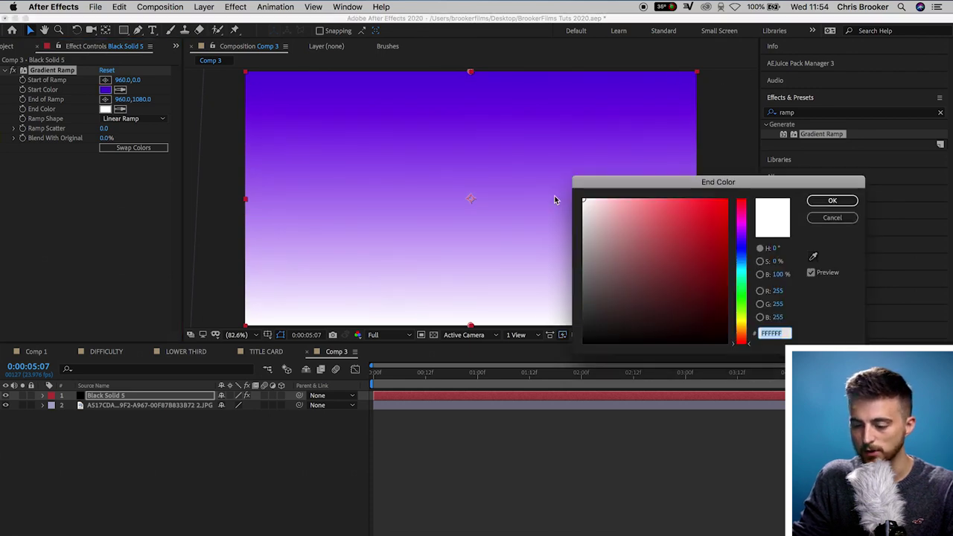
pyautogui.click(741, 248)
pyautogui.moveTo(687, 251); pyautogui.dragTo(711, 318)
pyautogui.click(831, 201)
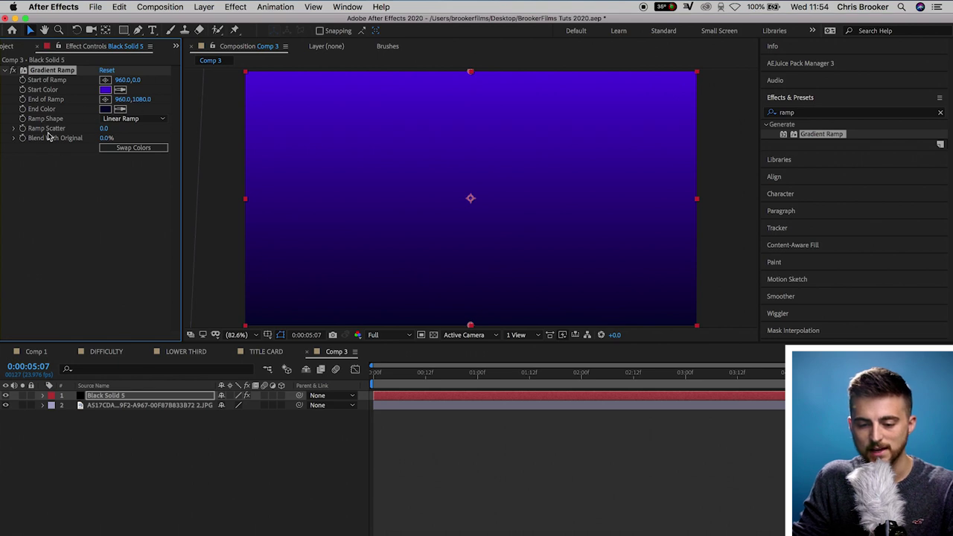
pyautogui.click(121, 118)
pyautogui.press('Escape')
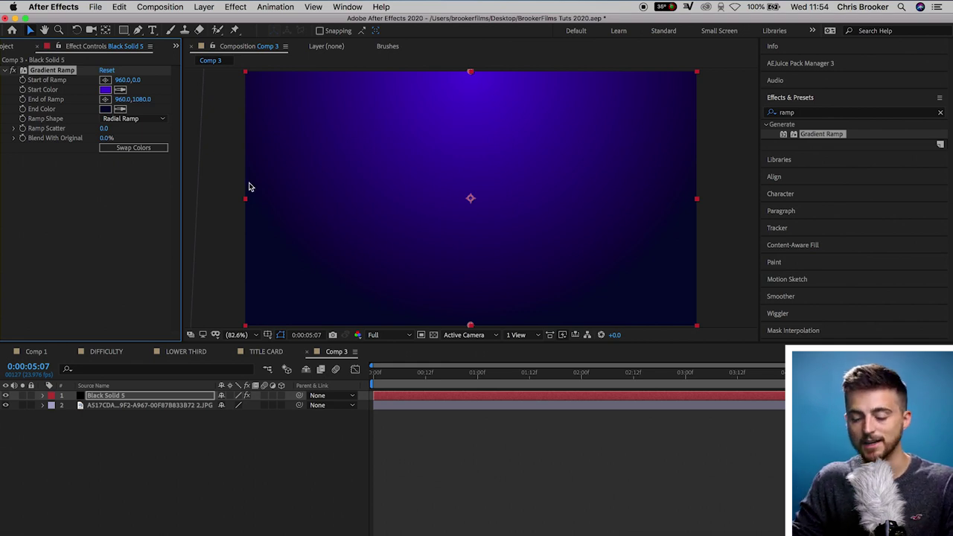
# Lower the gradient solid's layer opacity to 90% so the photo shows through
pyautogui.click(193, 399)
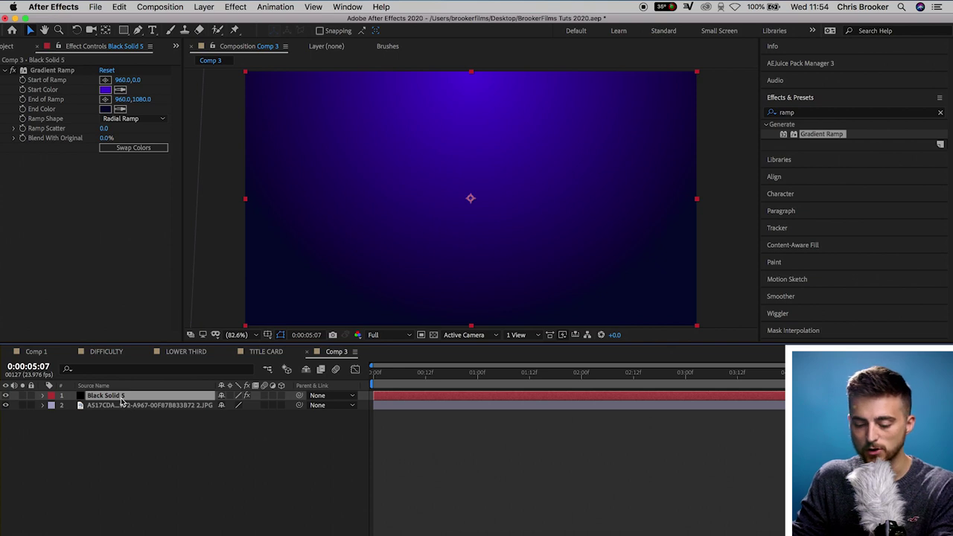
pyautogui.press('t')
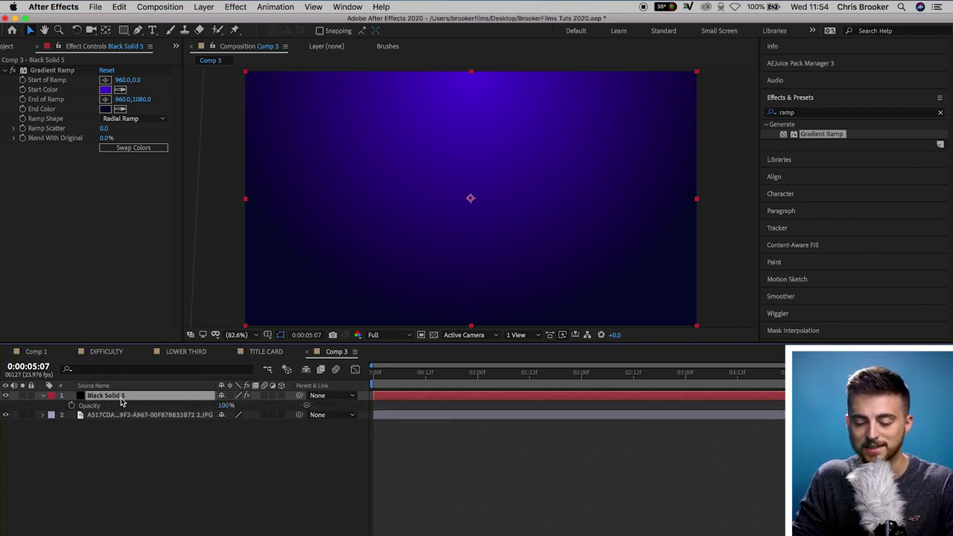
pyautogui.moveTo(226, 405)
pyautogui.mouseDown()
pyautogui.moveTo(208, 407)
pyautogui.moveTo(225, 405)
pyautogui.mouseUp()
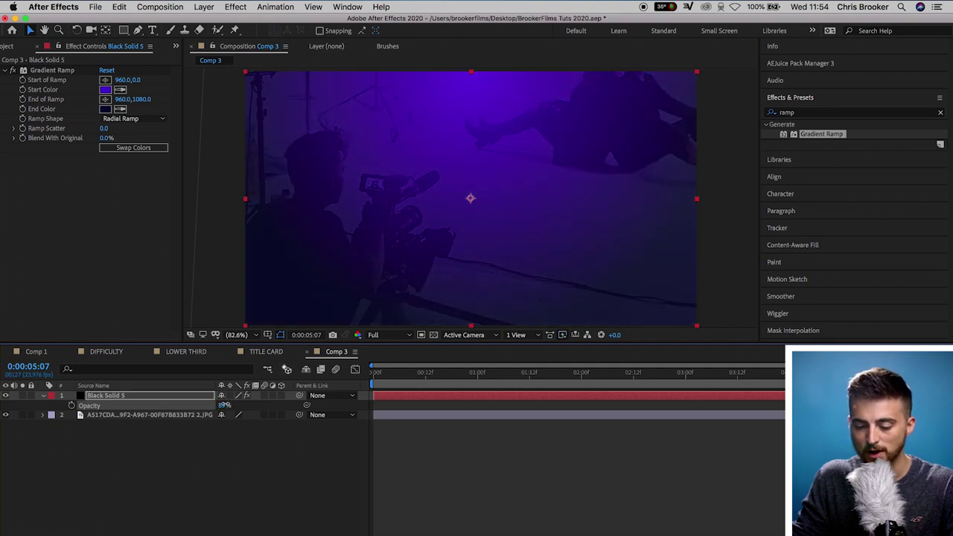
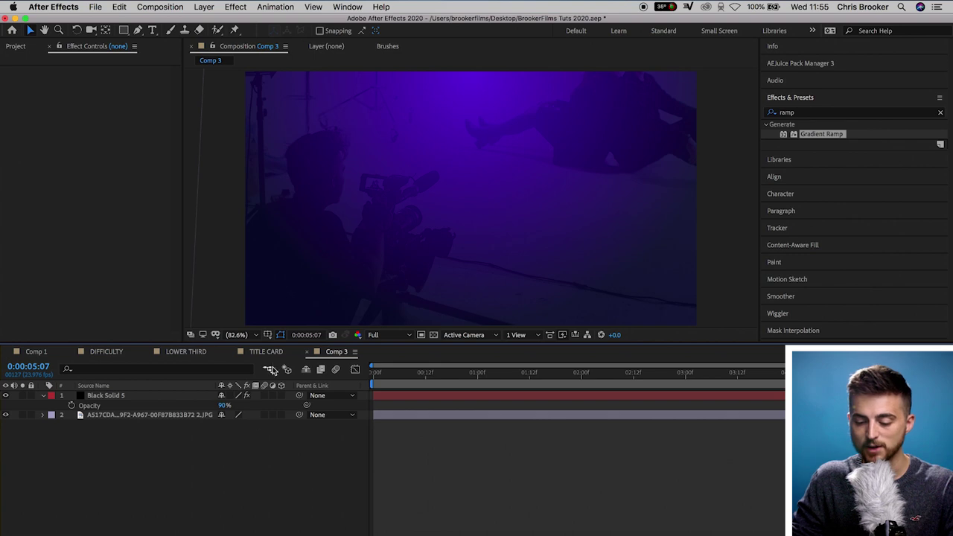
# Check the TITLE CARD composition for reference and add a second black 1920 x 1080 solid above the gradient in Comp 3
pyautogui.click(266, 351)
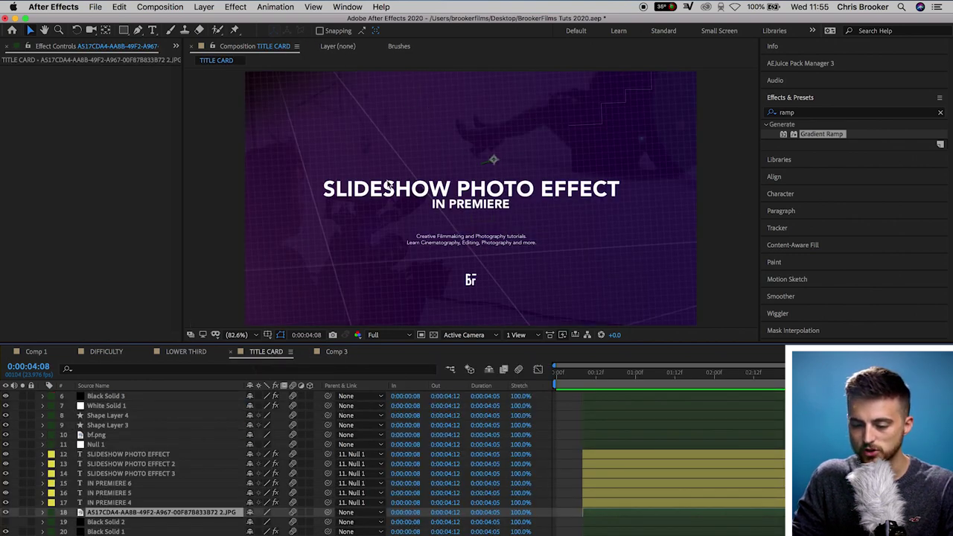
pyautogui.click(339, 353)
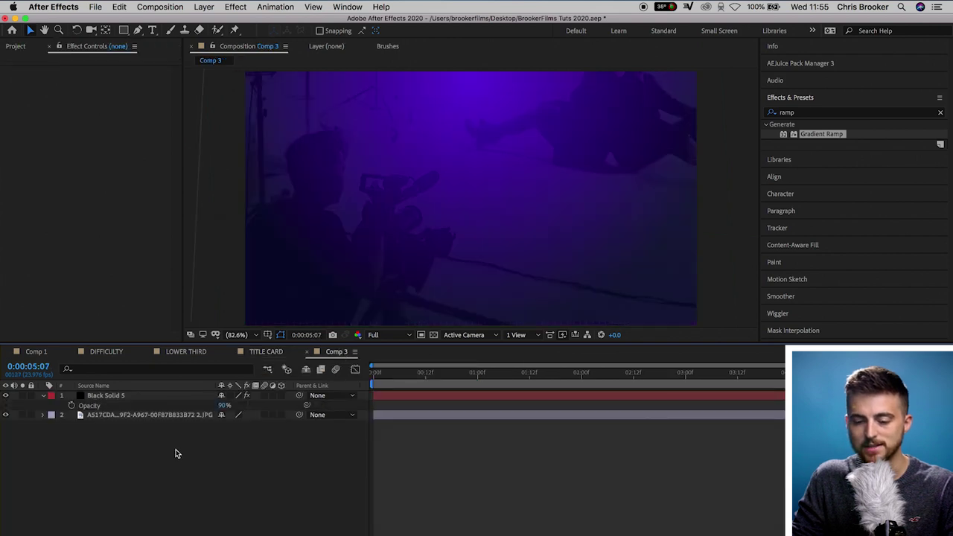
pyautogui.click(204, 6)
pyautogui.moveTo(210, 23)
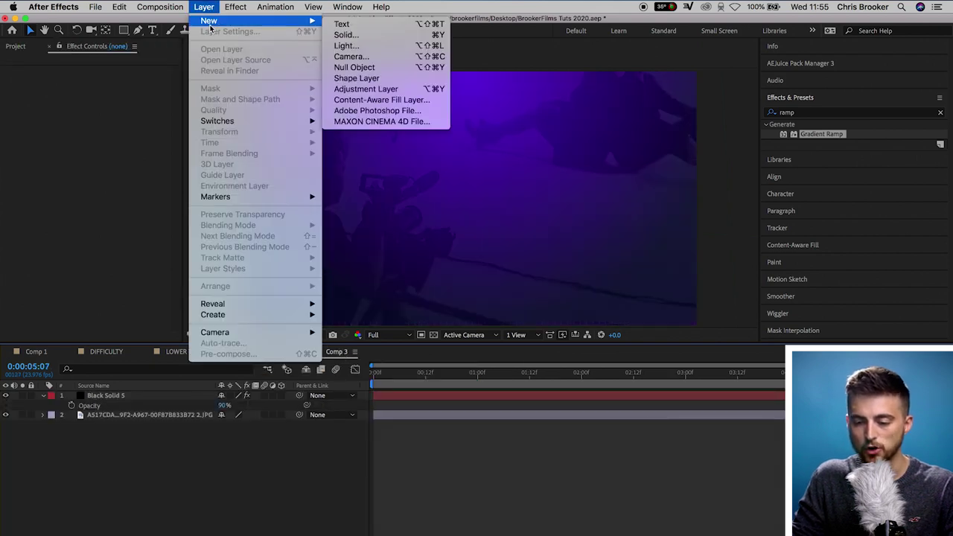
pyautogui.click(366, 36)
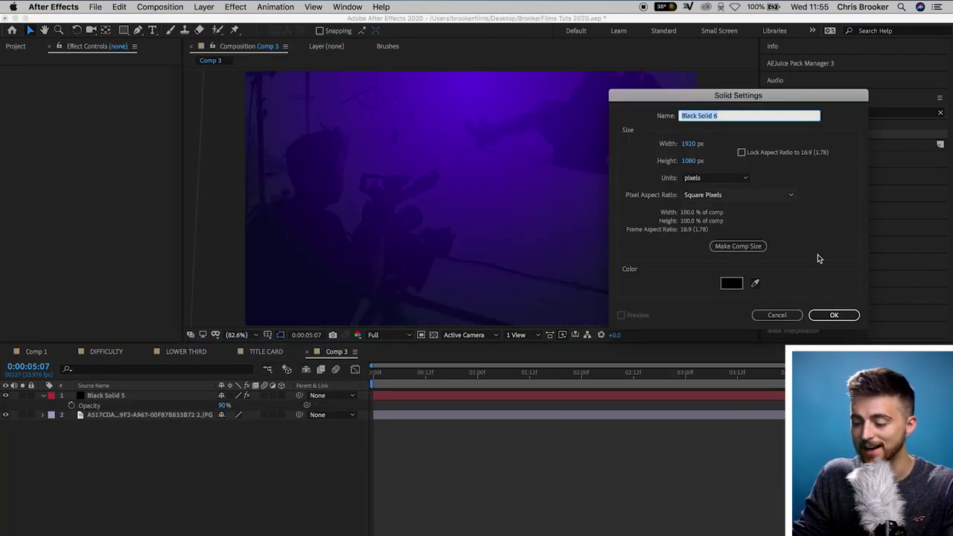
pyautogui.press('Return')
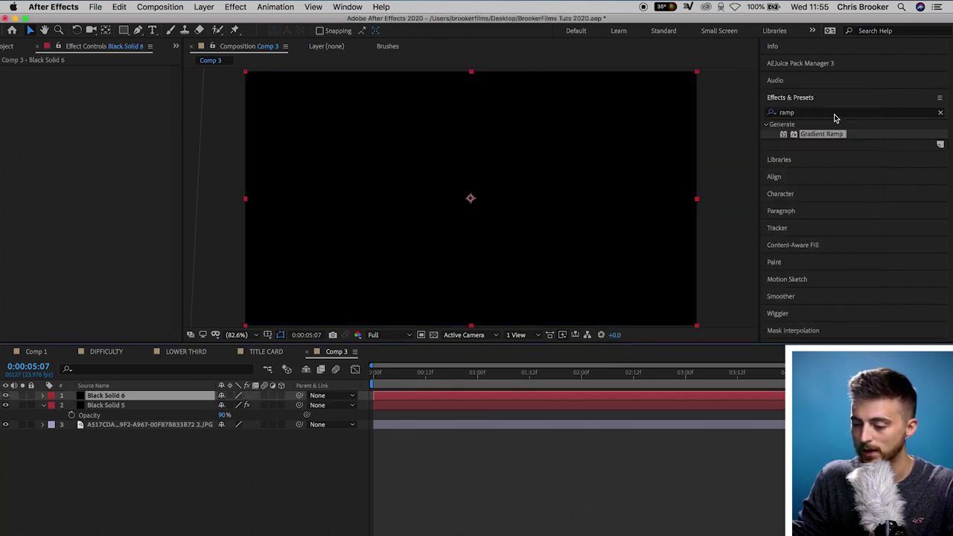
# Find the Grid effect with the search term "grid" and apply it to the new black solid
pyautogui.click(833, 112)
pyautogui.press('BackSpace')
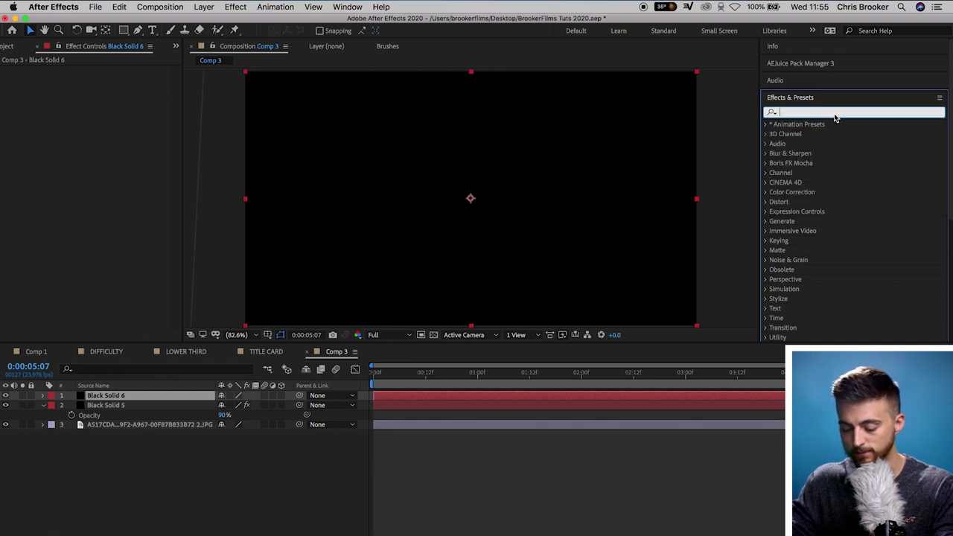
pyautogui.write('grid')
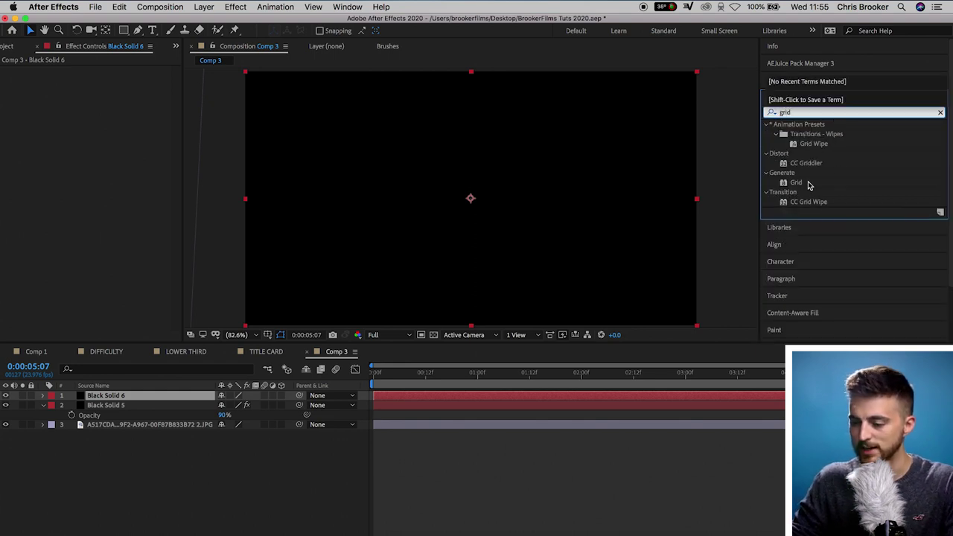
pyautogui.click(801, 186)
pyautogui.moveTo(794, 186); pyautogui.dragTo(500, 221)
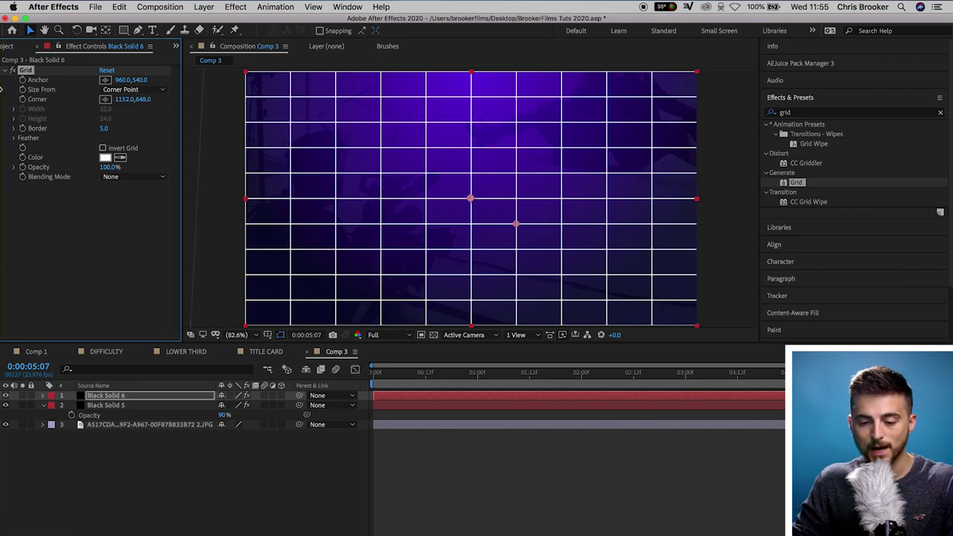
# Size the grid from Width & Height Sliders with width and height both 40, and set the effect's opacity to 10%
pyautogui.click(116, 92)
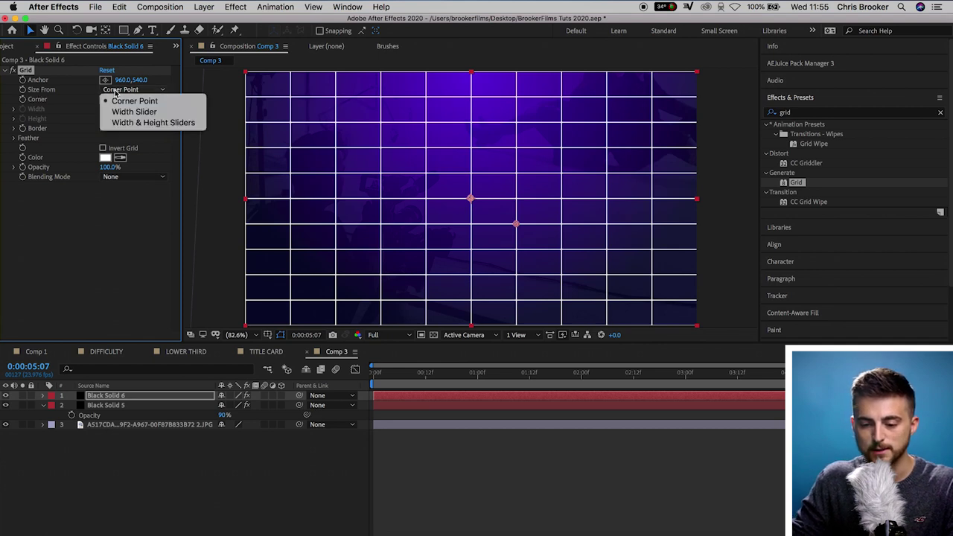
pyautogui.click(143, 123)
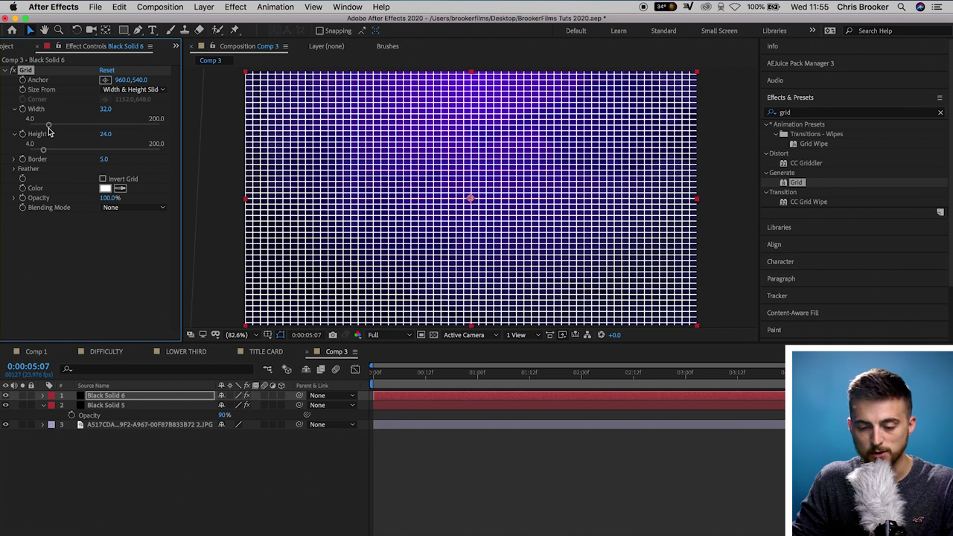
pyautogui.moveTo(47, 130); pyautogui.dragTo(54, 129)
pyautogui.click(105, 109)
pyautogui.write('40')
pyautogui.press('Return')
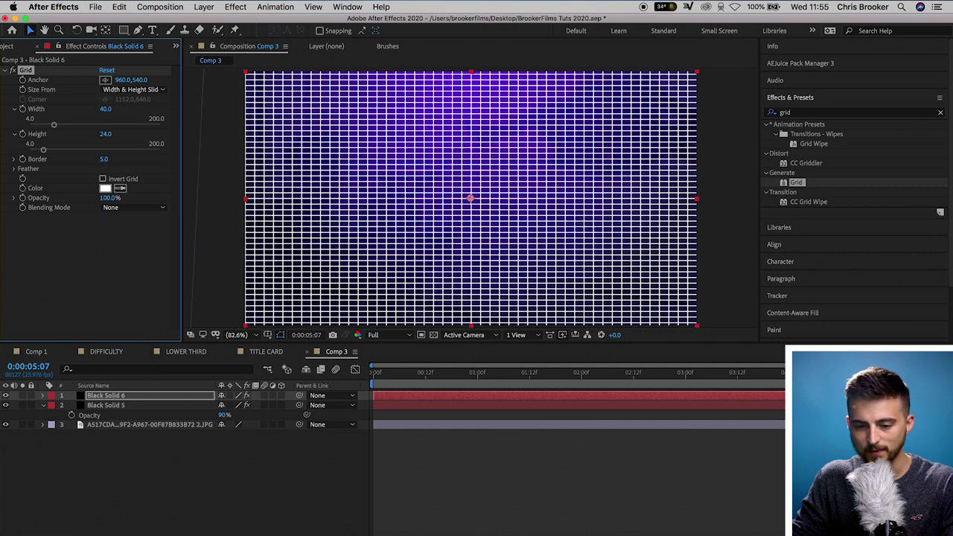
pyautogui.click(106, 134)
pyautogui.write('40')
pyautogui.press('Return')
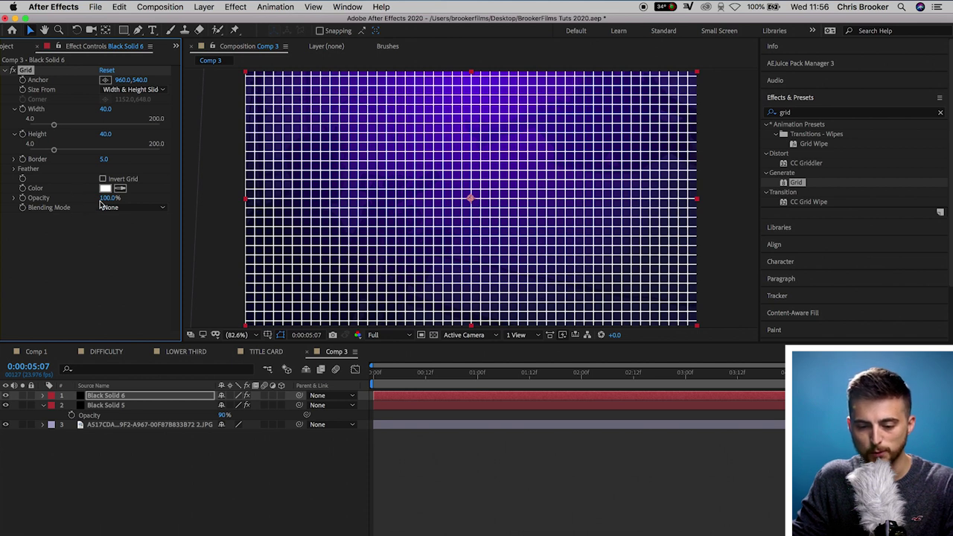
pyautogui.moveTo(110, 198); pyautogui.dragTo(66, 210)
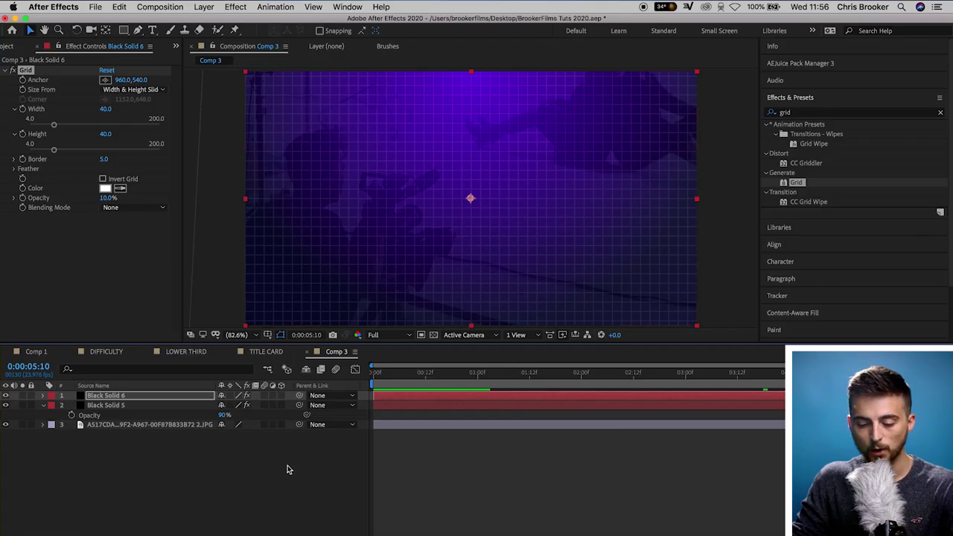
# Create Position, Scale and Rotation keyframes for the grid solid at the composition's end, 0:00:05:10
pyautogui.click(44, 397)
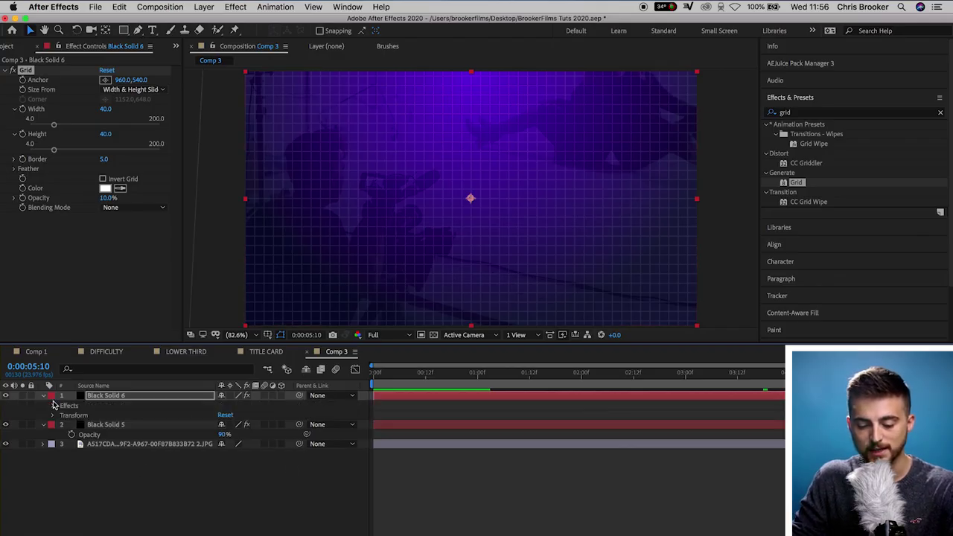
pyautogui.click(53, 415)
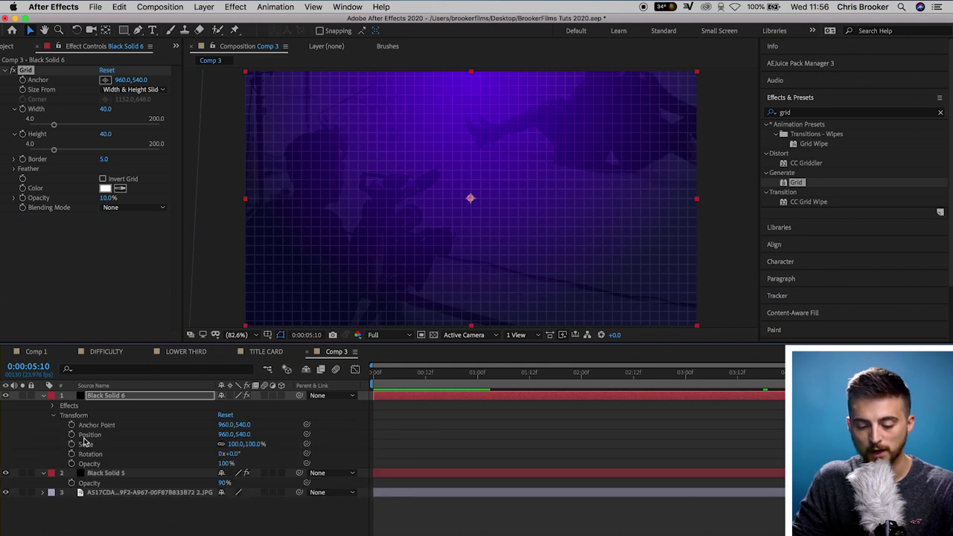
pyautogui.click(72, 434)
pyautogui.click(71, 443)
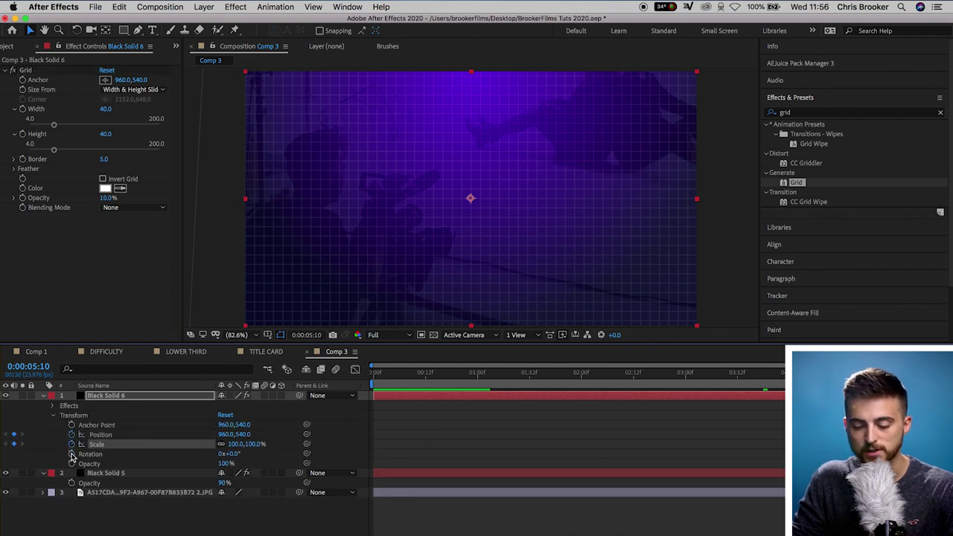
pyautogui.click(72, 454)
# At 0:00:00:00, keyframe the grid solid's Scale at 110% and its Rotation at -2°
pyautogui.moveTo(380, 376); pyautogui.dragTo(373, 376)
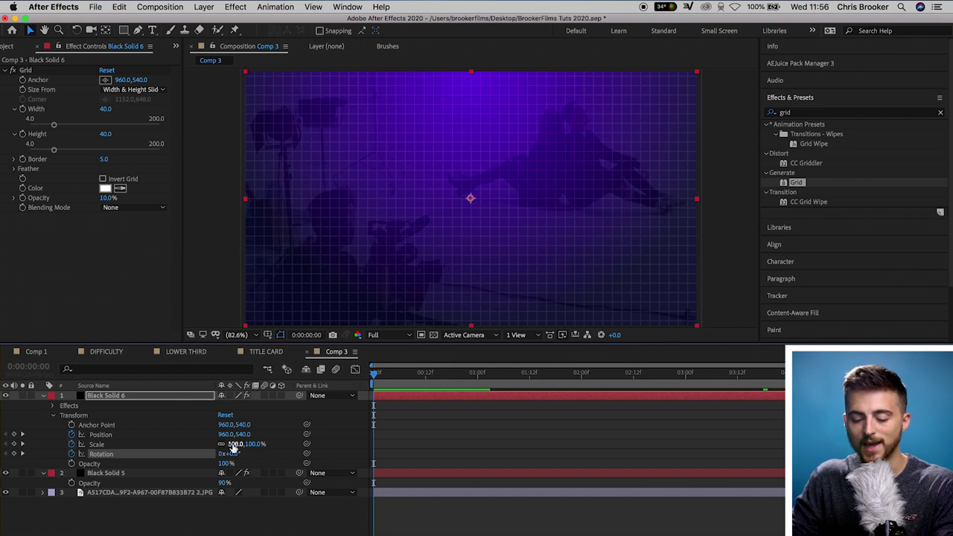
pyautogui.click(236, 444)
pyautogui.write('110')
pyautogui.press('Return')
pyautogui.click(234, 454)
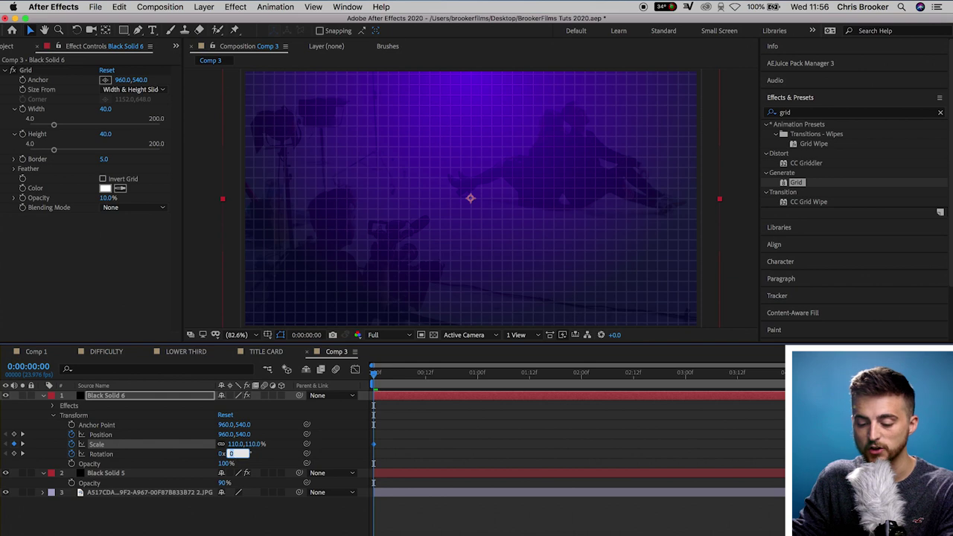
pyautogui.write('-2')
pyautogui.press('Return')
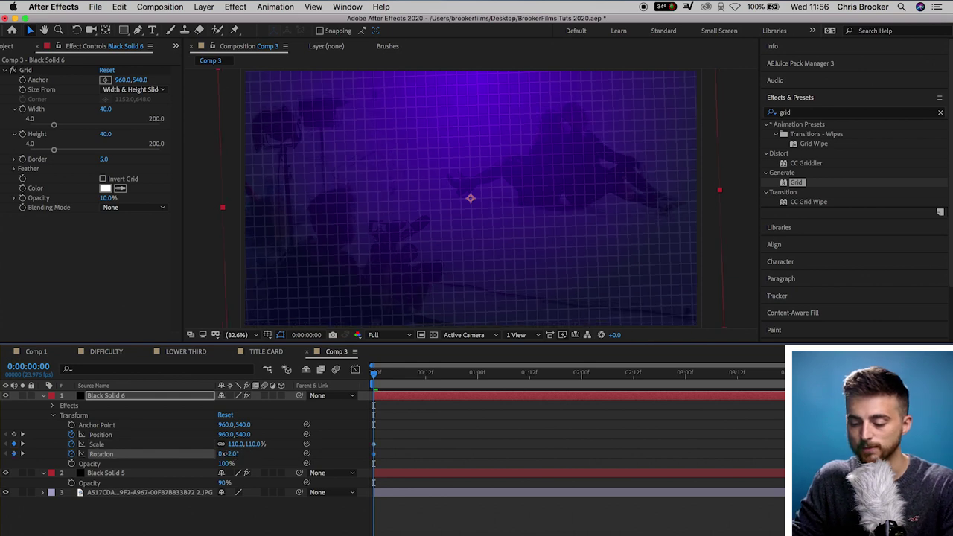
# Preview the grid animation in Comp 3 and compare it with the TITLE CARD composition near 0:00:00:23
pyautogui.click(508, 445)
pyautogui.press('space')
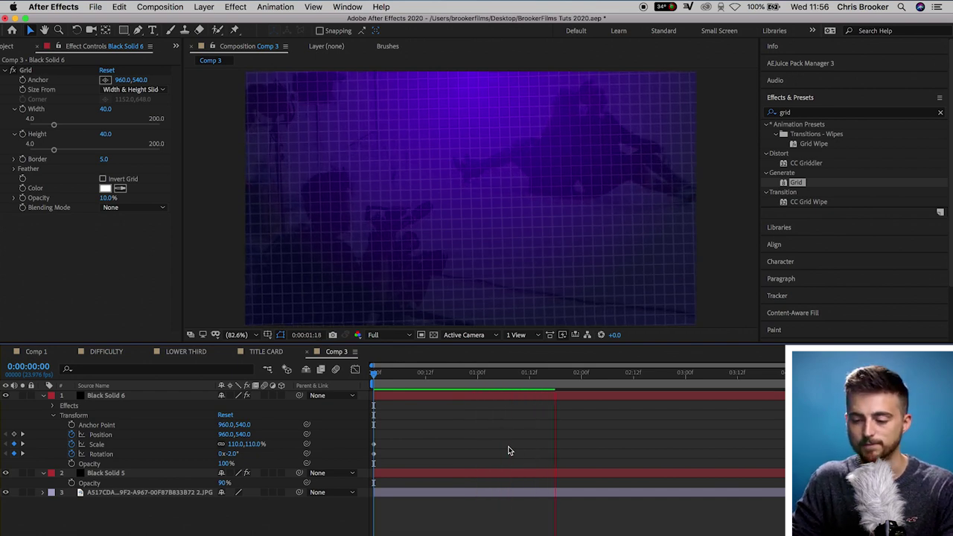
pyautogui.click(263, 353)
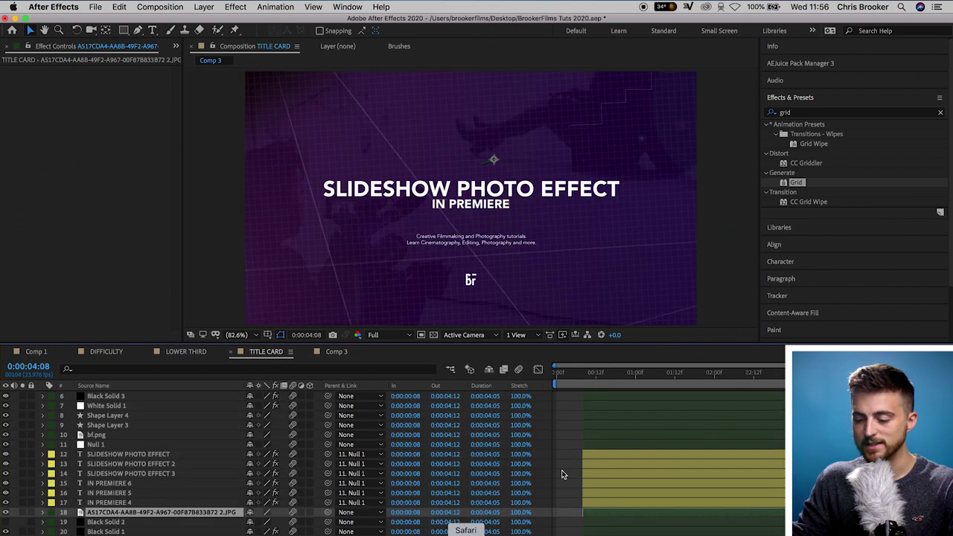
pyautogui.click(633, 376)
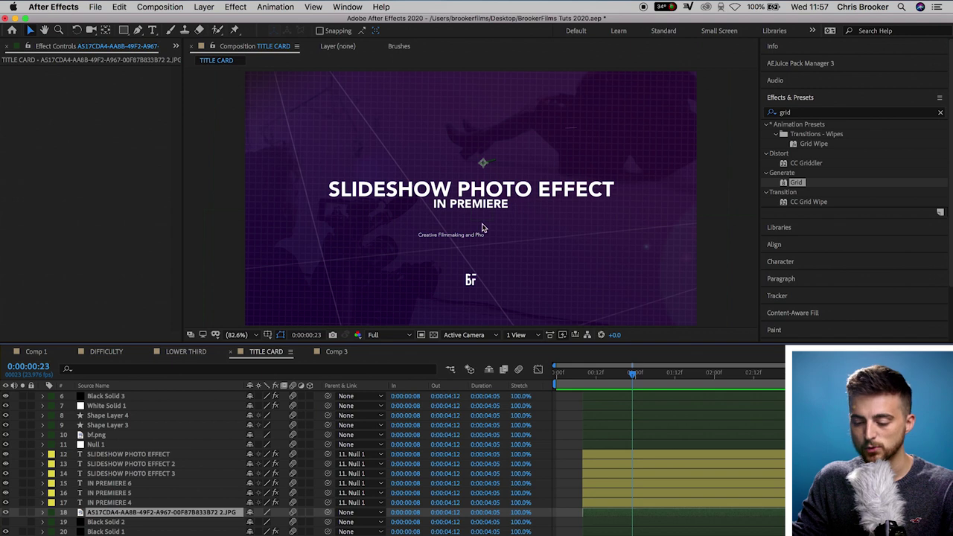
# In Comp 3 at 0:00:00:17, add a text layer reading "TITLE FOR THE VIDEO" over the grid background
pyautogui.click(332, 353)
pyautogui.moveTo(550, 376); pyautogui.dragTo(450, 402)
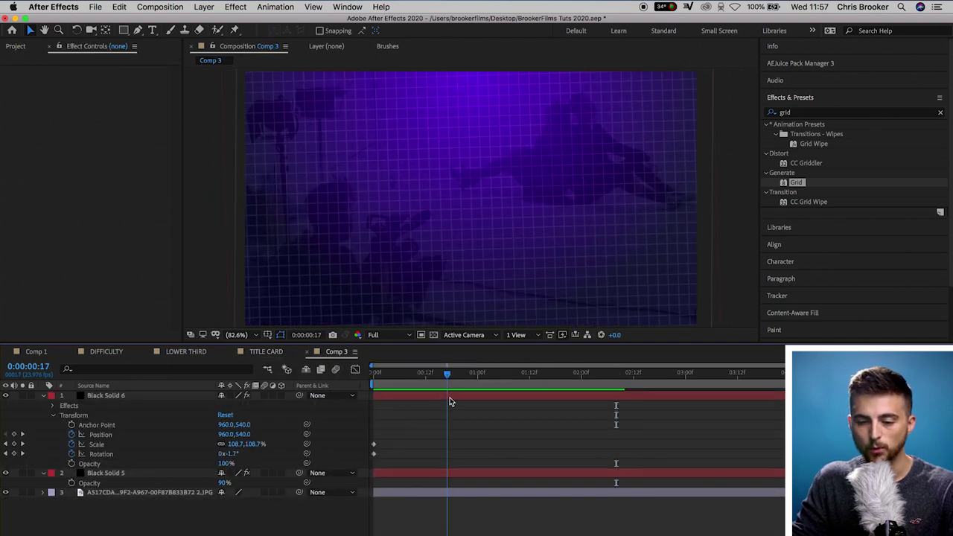
pyautogui.click(154, 31)
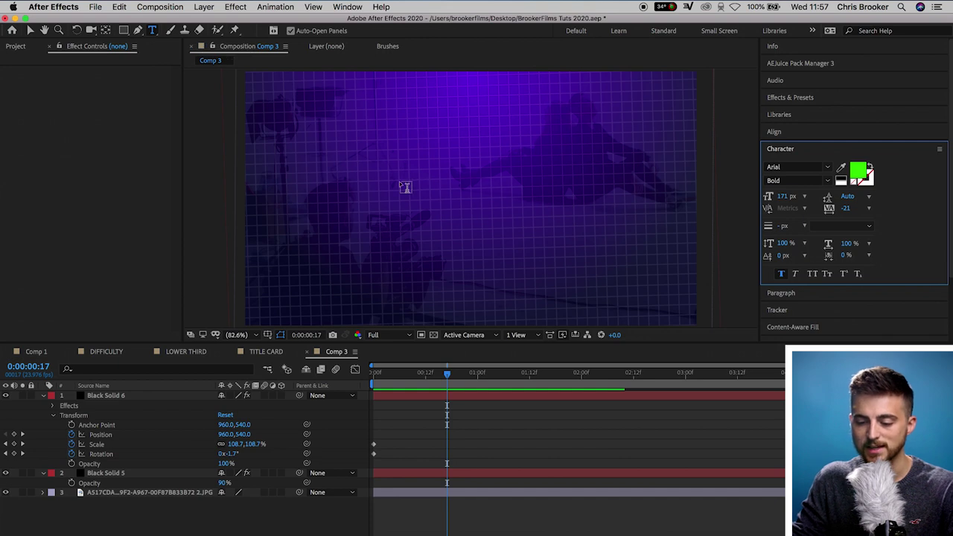
pyautogui.click(367, 205)
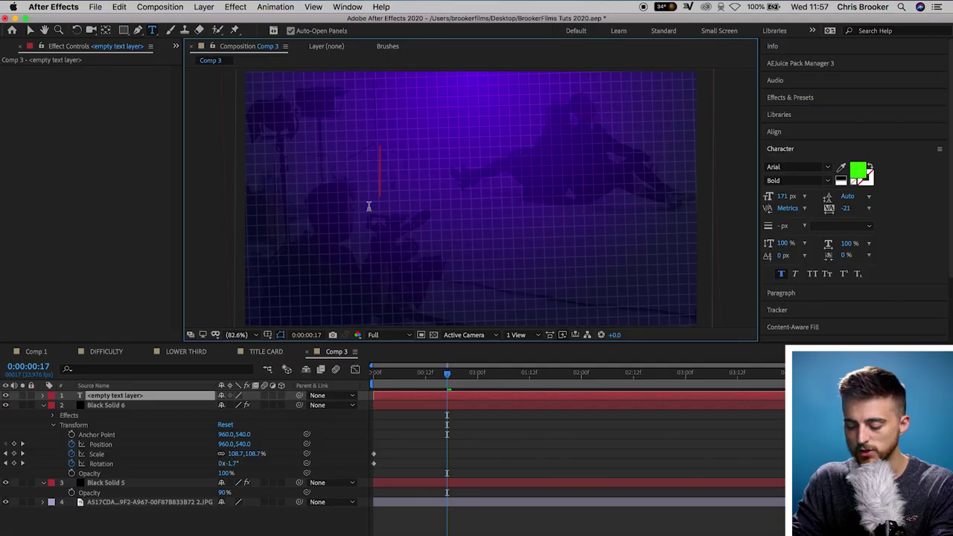
pyautogui.write('B')
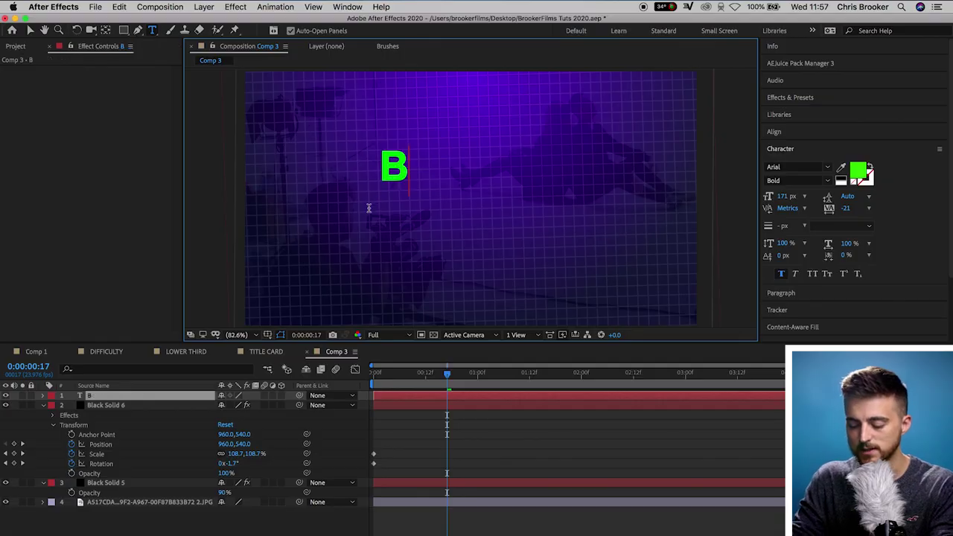
pyautogui.write('TITLE FOR T')
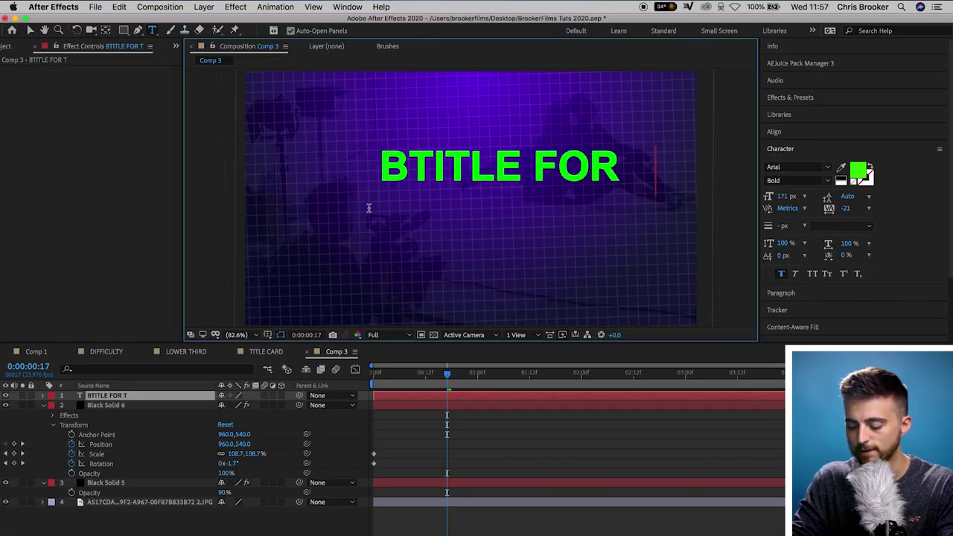
pyautogui.write('HE VIDEO')
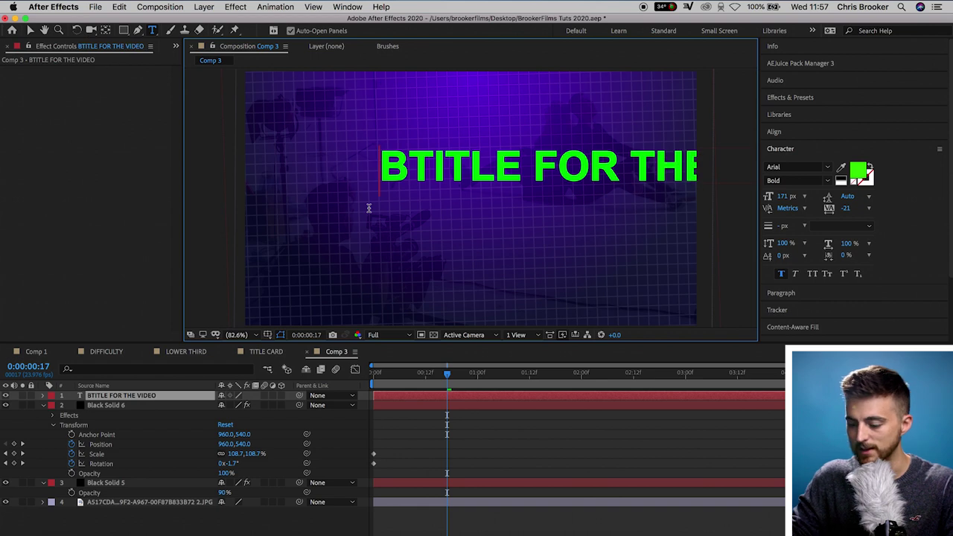
pyautogui.press('BackSpace')
# Set the title's font size to 139 px so it fits within the frame
pyautogui.moveTo(349, 162); pyautogui.dragTo(760, 280)
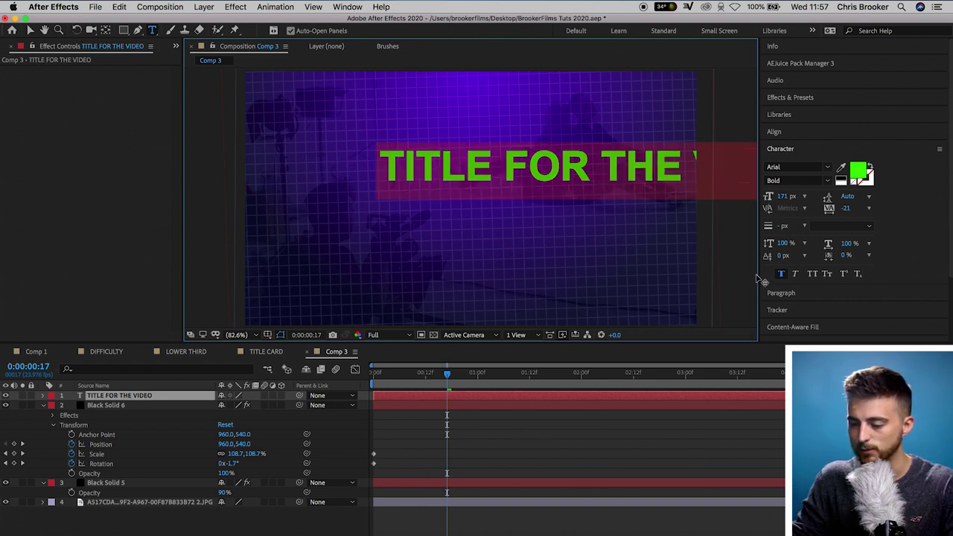
pyautogui.moveTo(776, 201); pyautogui.dragTo(762, 201)
pyautogui.click(30, 30)
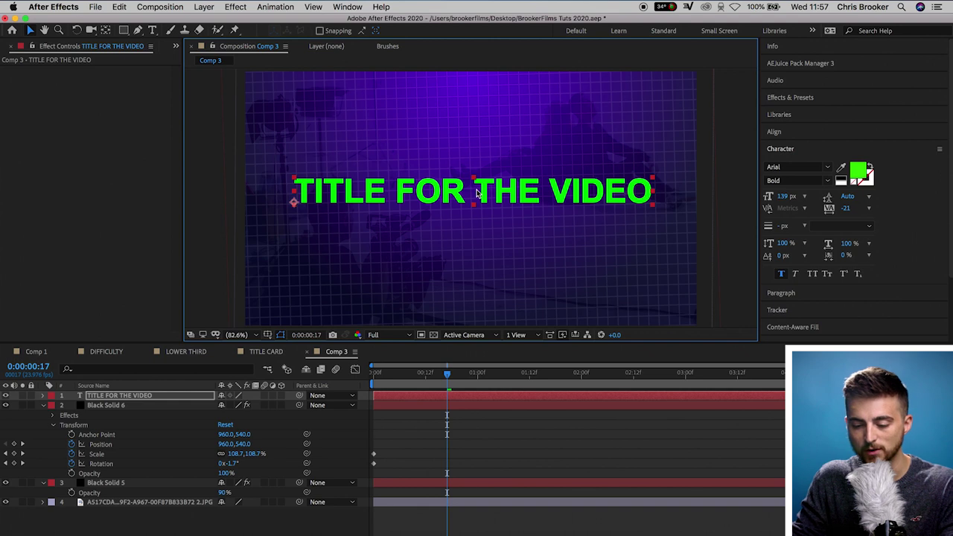
# Show the proportional grid and move the title so its anchor point sits at the composition's centre, about 959, 542
pyautogui.click(277, 335)
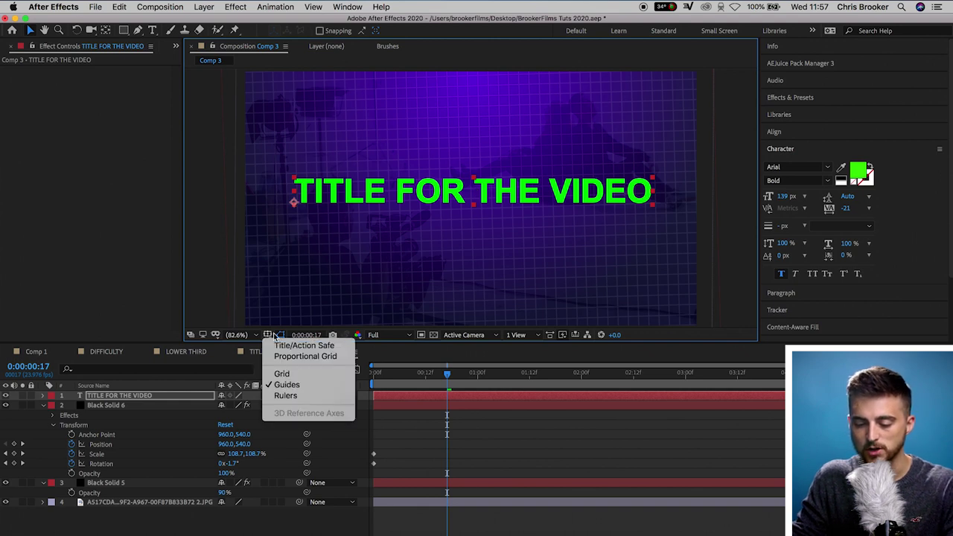
pyautogui.click(283, 355)
pyautogui.moveTo(398, 197); pyautogui.dragTo(574, 191)
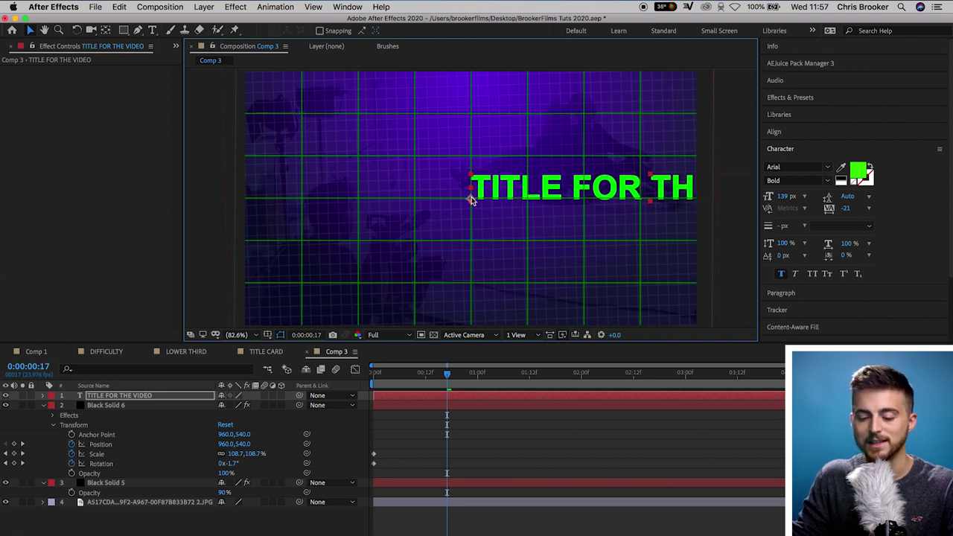
# Set the title's Anchor Point to 777, -43 so the text is centred, and its Scale to 72%
pyautogui.click(43, 399)
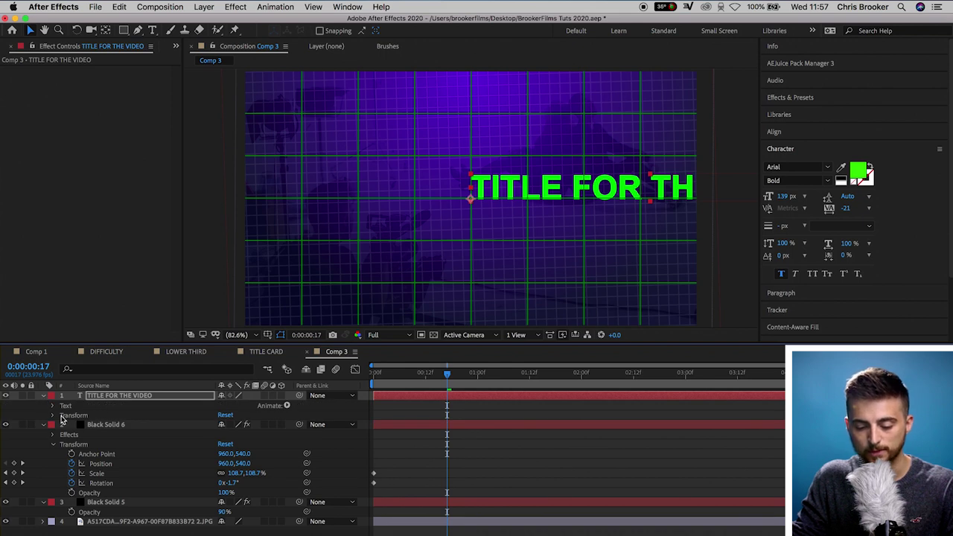
pyautogui.click(53, 415)
pyautogui.moveTo(225, 425); pyautogui.dragTo(617, 379)
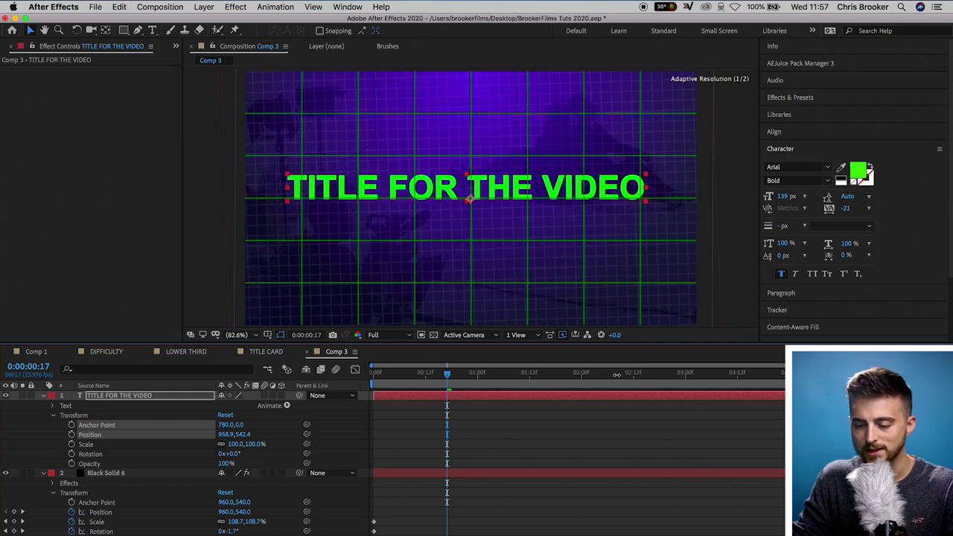
pyautogui.moveTo(240, 425); pyautogui.dragTo(216, 445)
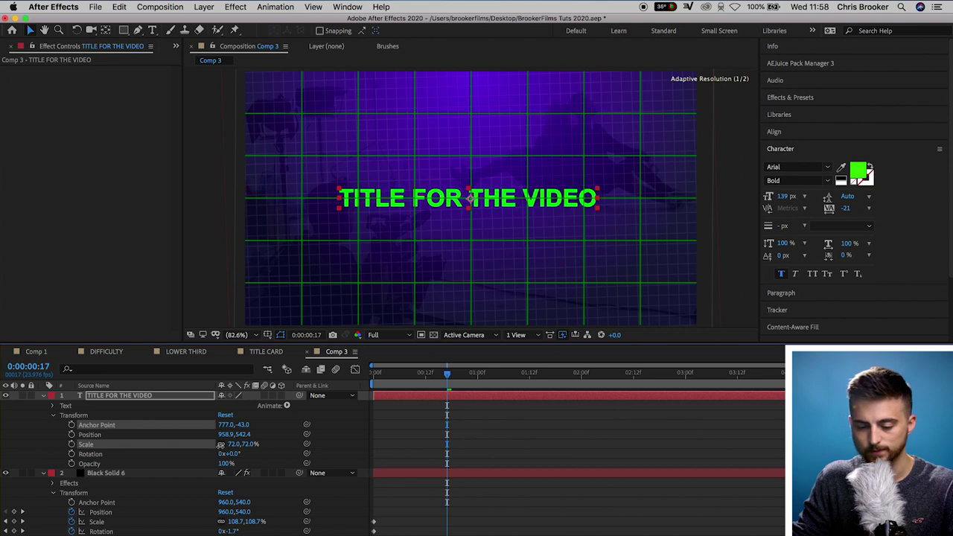
pyautogui.click(43, 395)
# Duplicate the title text layer twice so there are three stacked copies
pyautogui.click(405, 408)
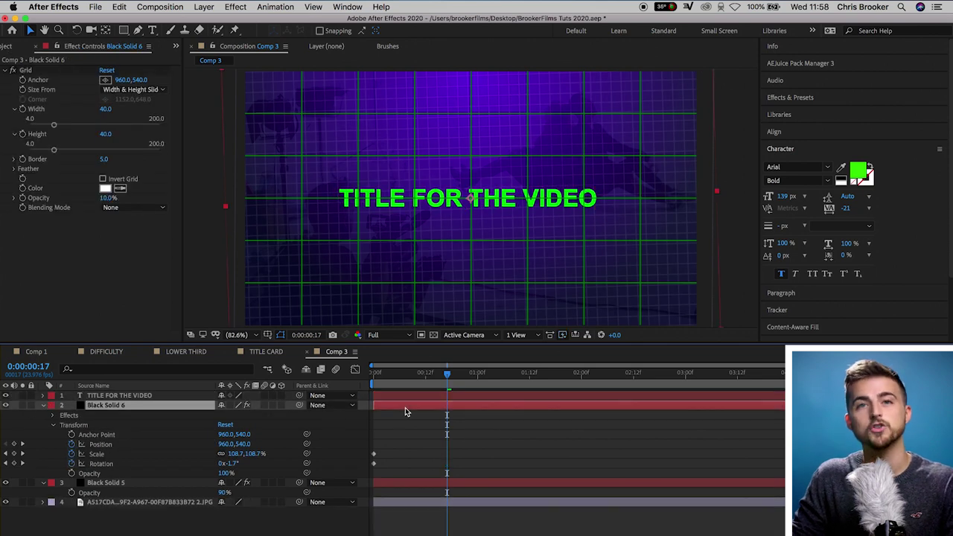
pyautogui.click(422, 400)
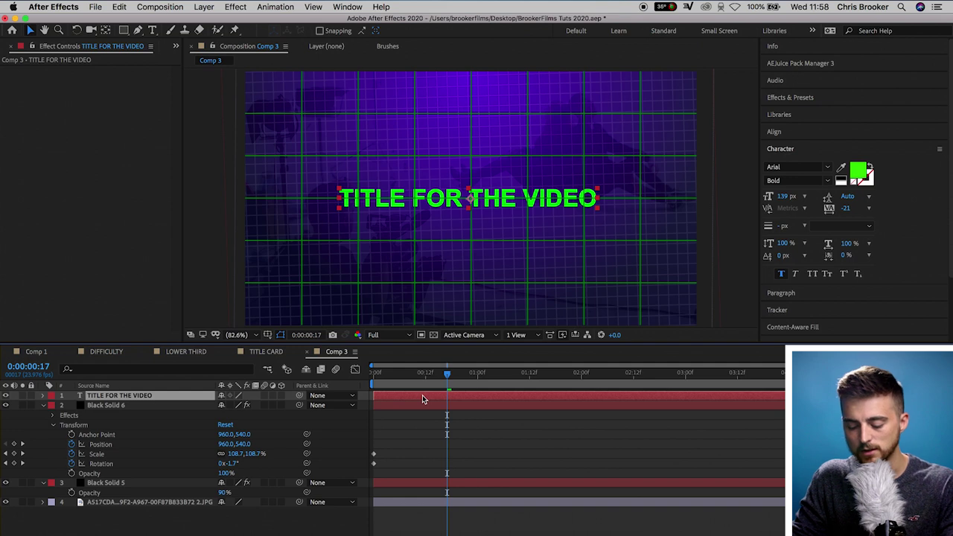
pyautogui.press('super+d')
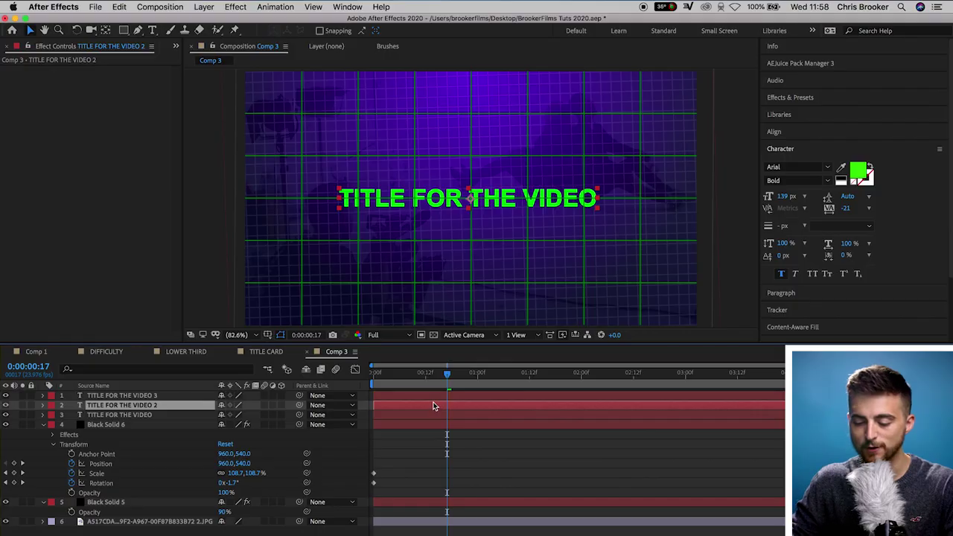
# Change the text colour of the middle copy, TITLE FOR THE VIDEO 2, to blue
pyautogui.click(428, 413)
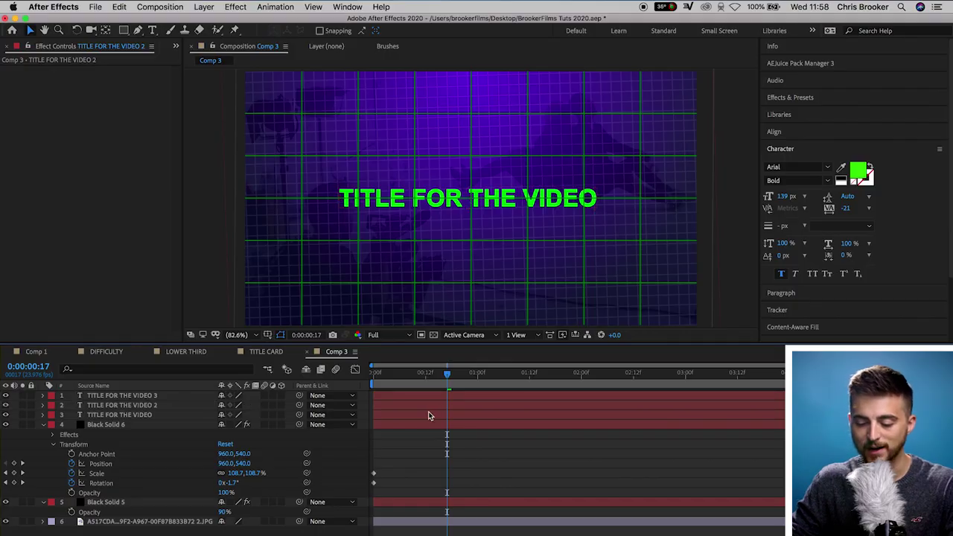
pyautogui.click(430, 416)
pyautogui.click(438, 406)
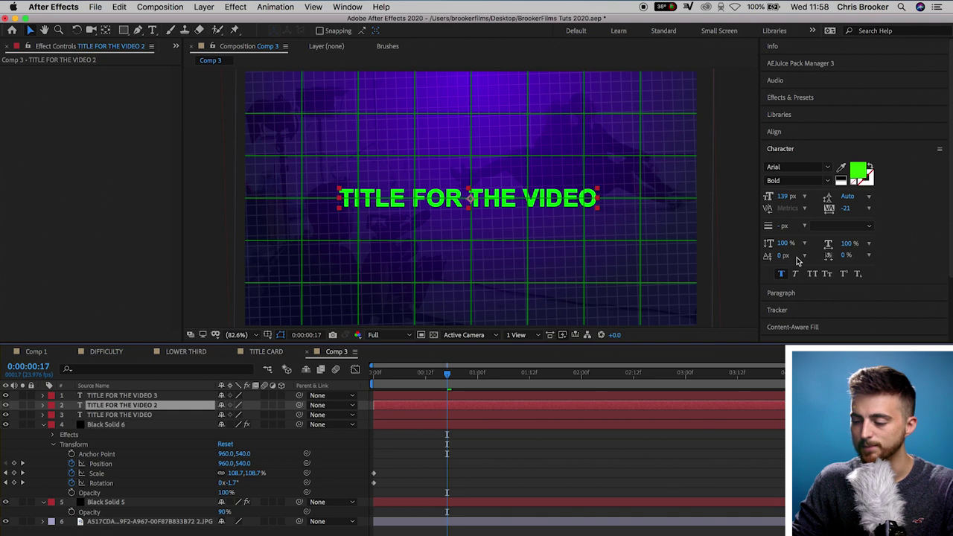
pyautogui.click(858, 171)
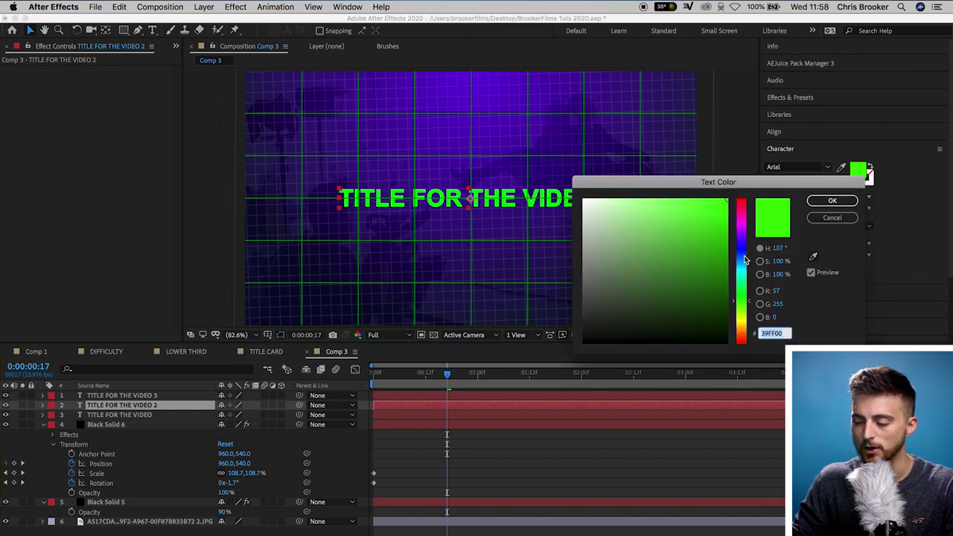
pyautogui.moveTo(747, 259); pyautogui.dragTo(743, 256)
pyautogui.click(832, 207)
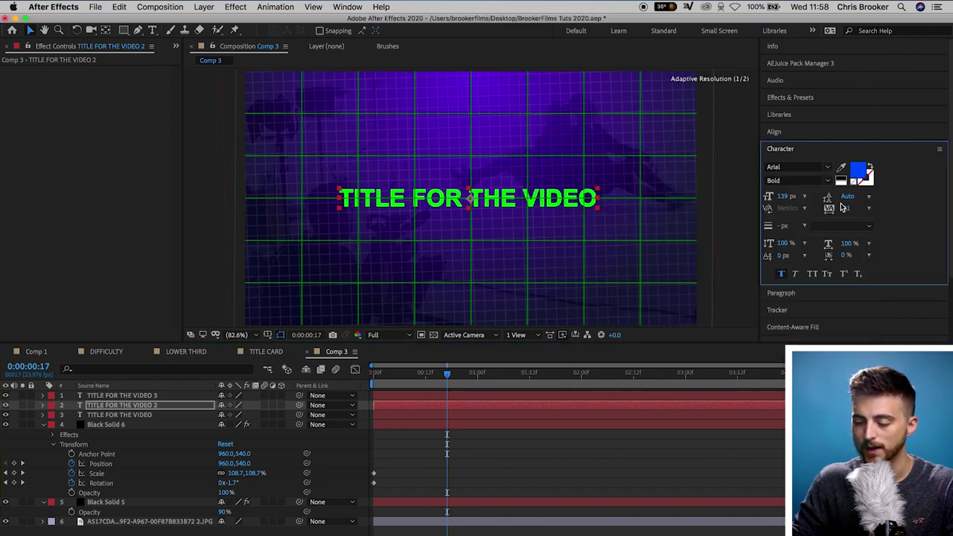
# Change the text colour of the top copy, TITLE FOR THE VIDEO 3, to red FF0000
pyautogui.click(409, 396)
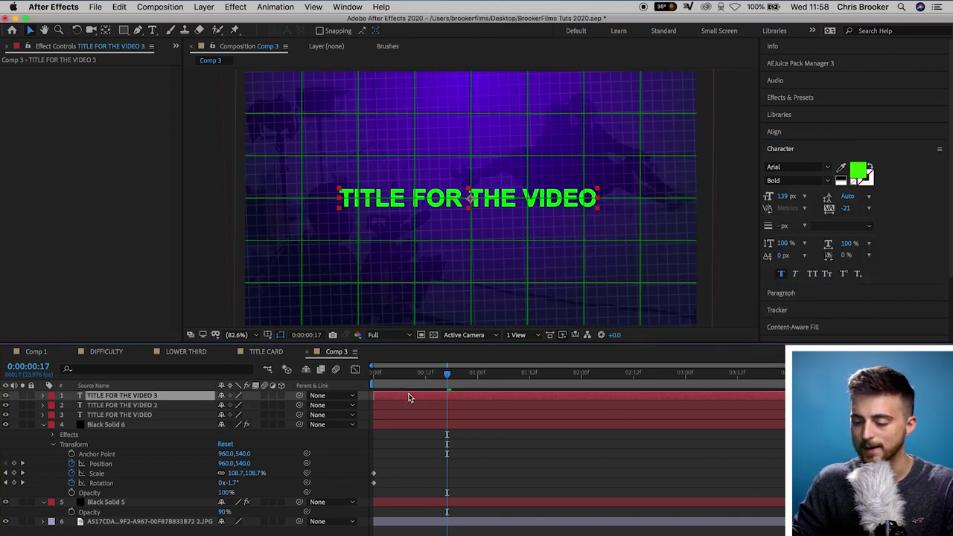
pyautogui.click(858, 176)
pyautogui.moveTo(744, 233); pyautogui.dragTo(742, 199)
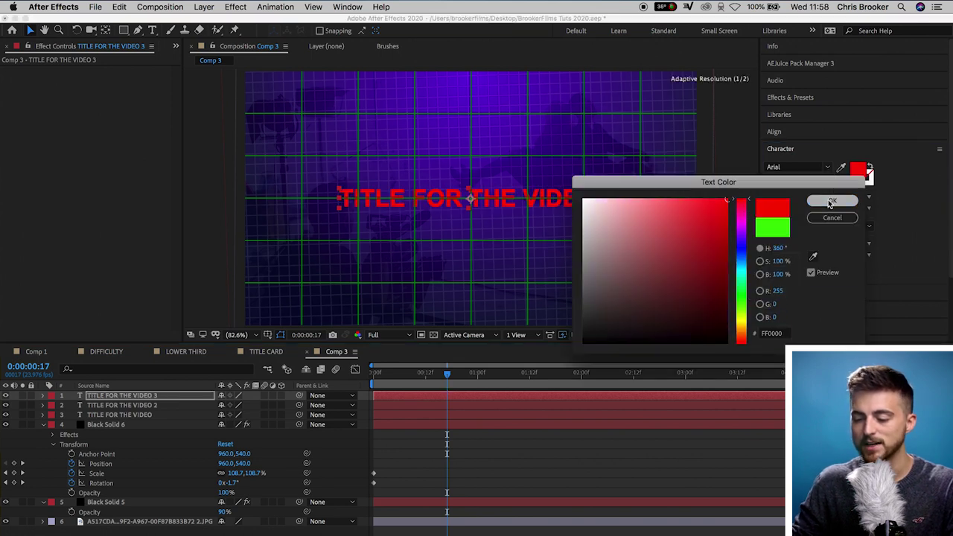
pyautogui.click(833, 203)
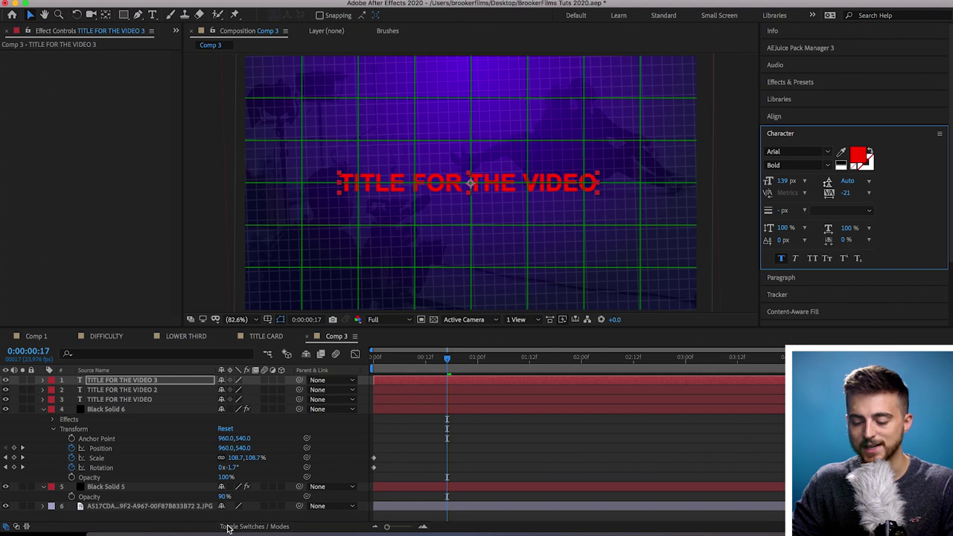
# Set the blending mode of TITLE FOR THE VIDEO 3 and TITLE FOR THE VIDEO 2 to Screen, and hide the proportional grid
pyautogui.click(227, 529)
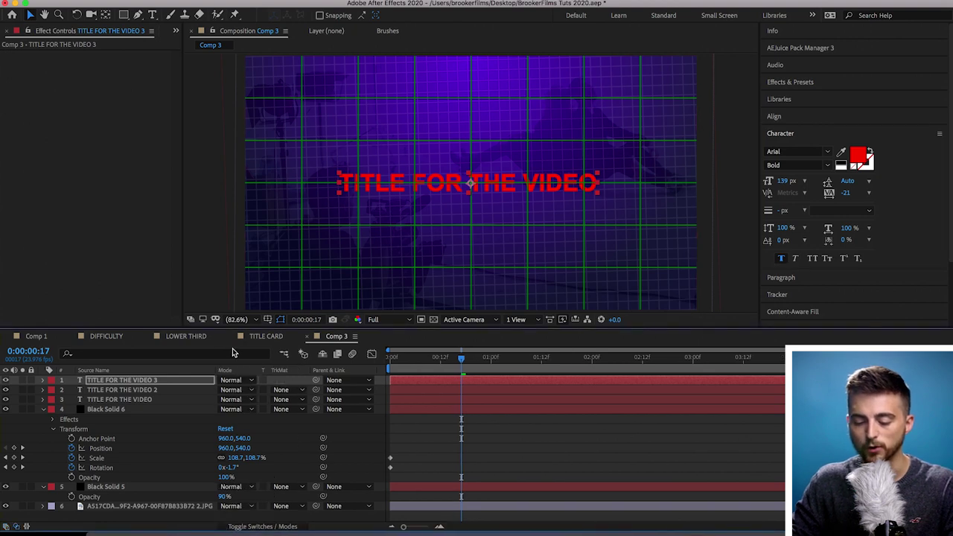
pyautogui.click(231, 388)
pyautogui.click(252, 221)
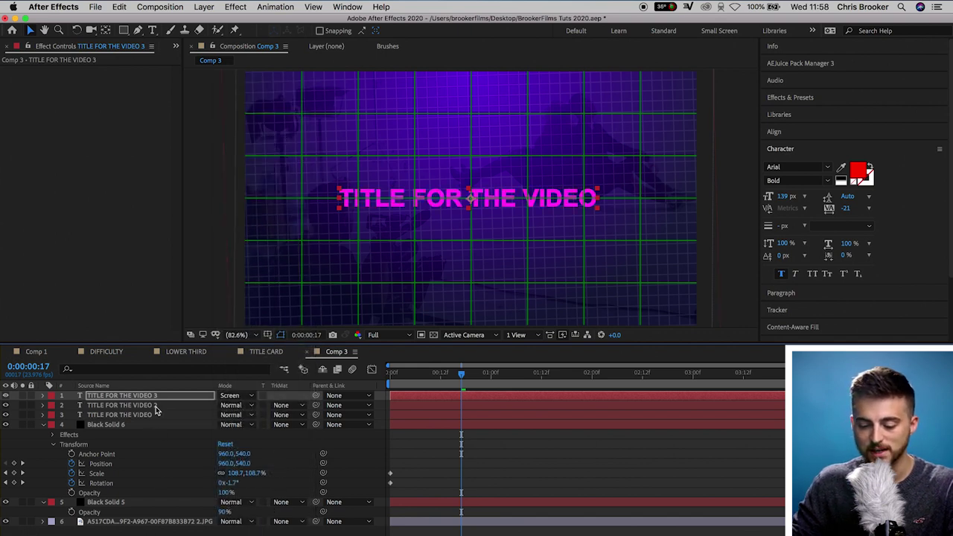
pyautogui.click(156, 409)
pyautogui.click(231, 409)
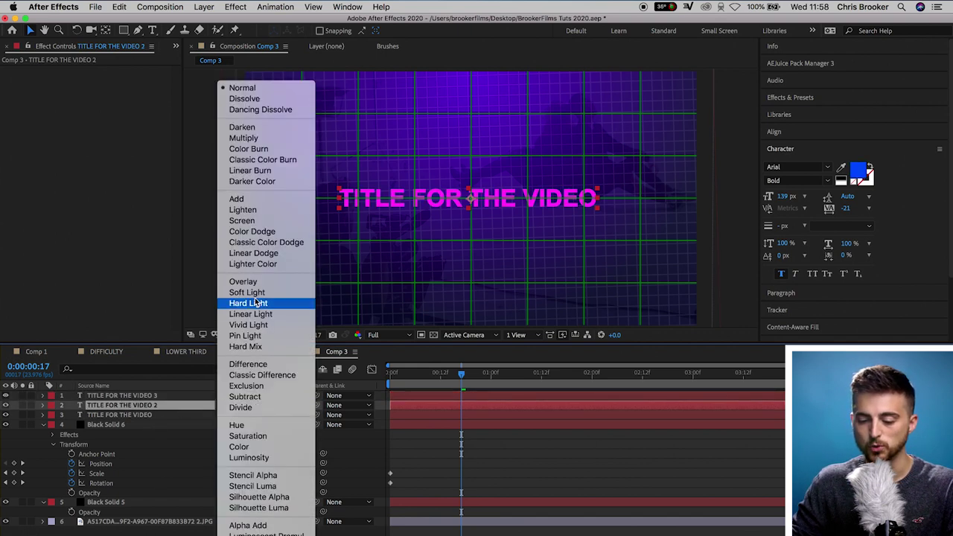
pyautogui.click(266, 228)
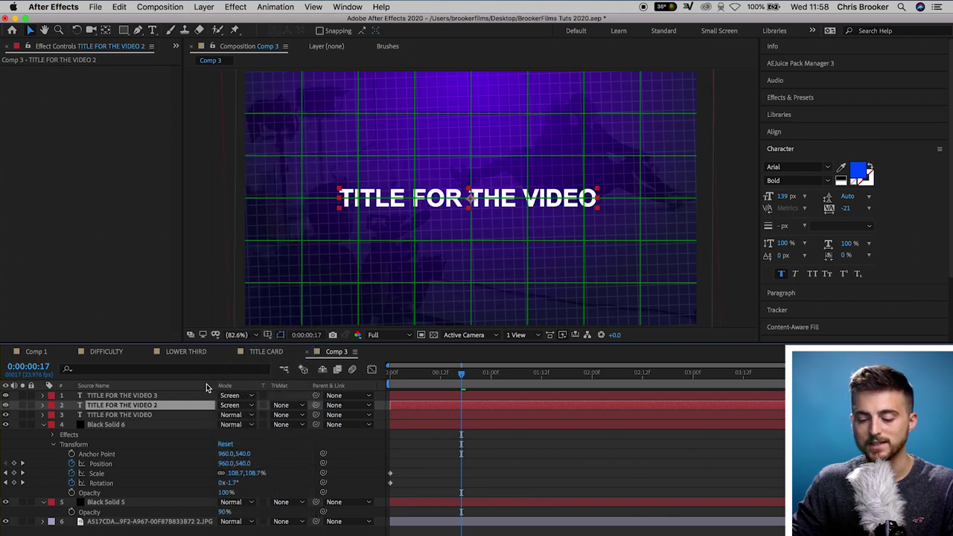
pyautogui.click(267, 336)
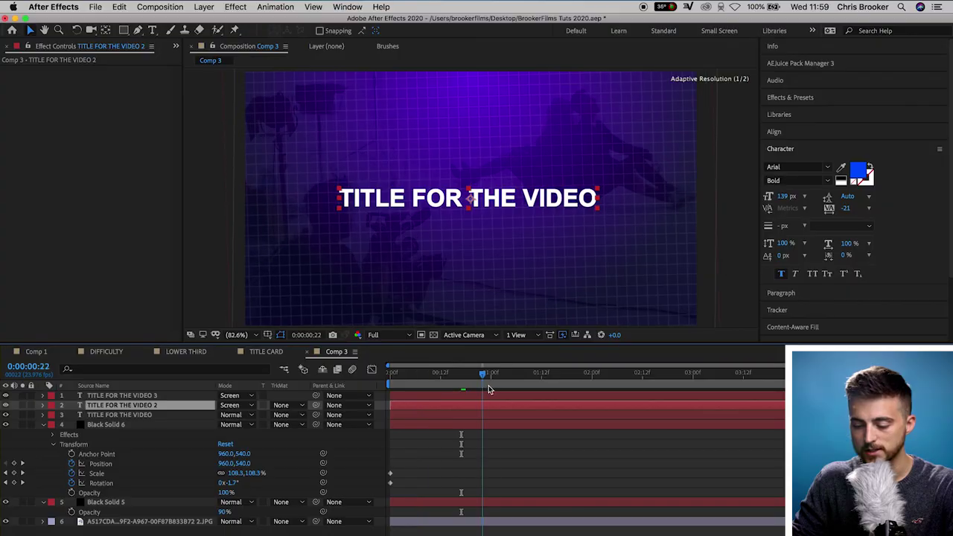
# At 0:00:01:13, apply the Wave Warp effect from the Distort category to TITLE FOR THE VIDEO 3
pyautogui.moveTo(485, 383); pyautogui.dragTo(546, 381)
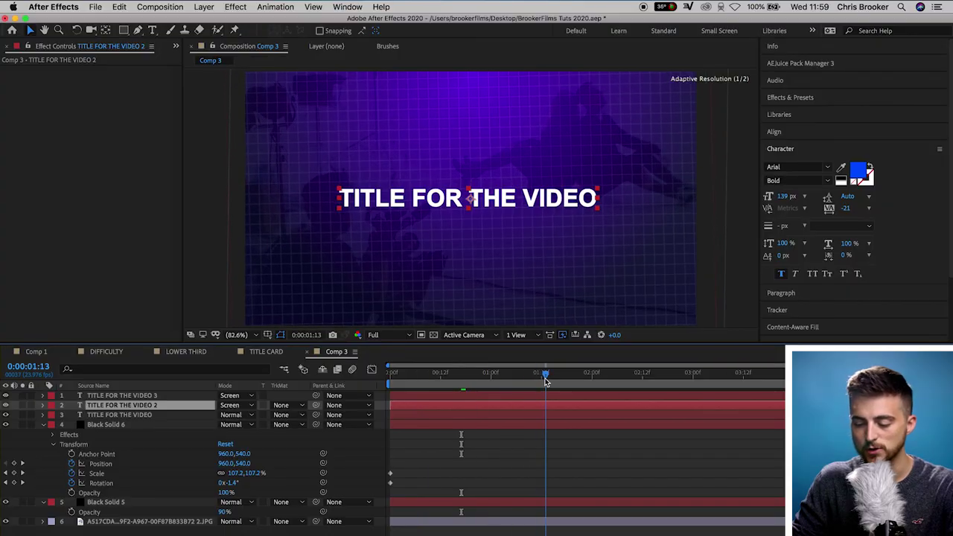
pyautogui.click(812, 102)
pyautogui.click(800, 111)
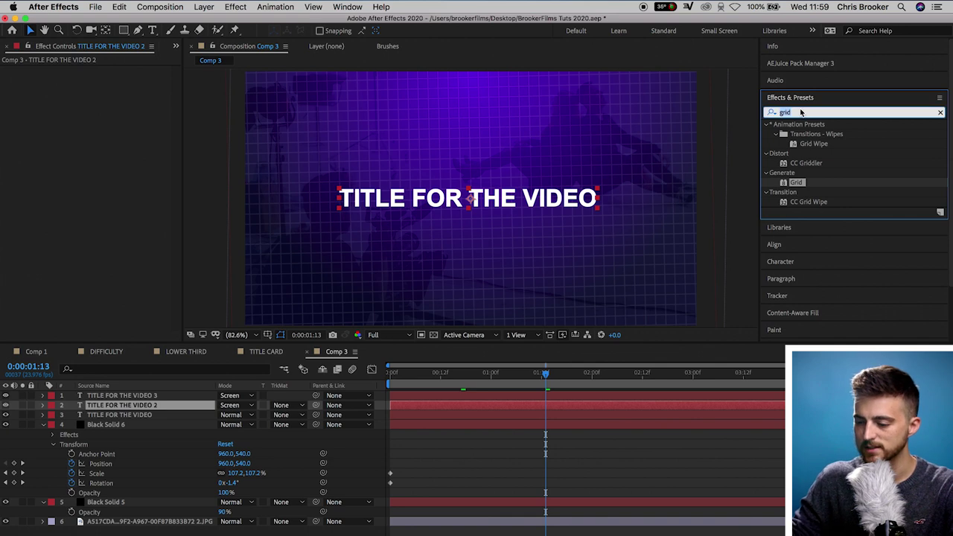
pyautogui.press('BackSpace')
pyautogui.click(830, 270)
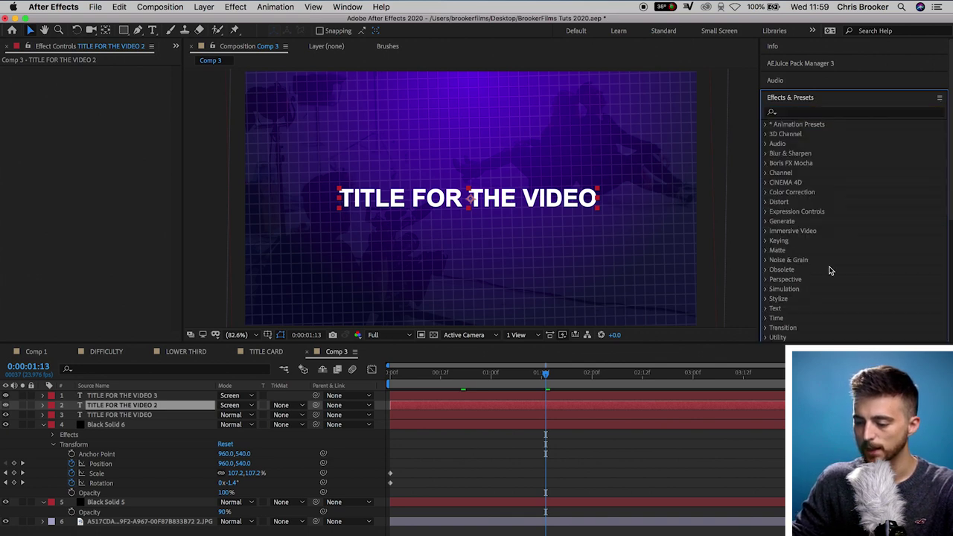
pyautogui.click(764, 201)
pyautogui.scroll(-10, 766, 204)
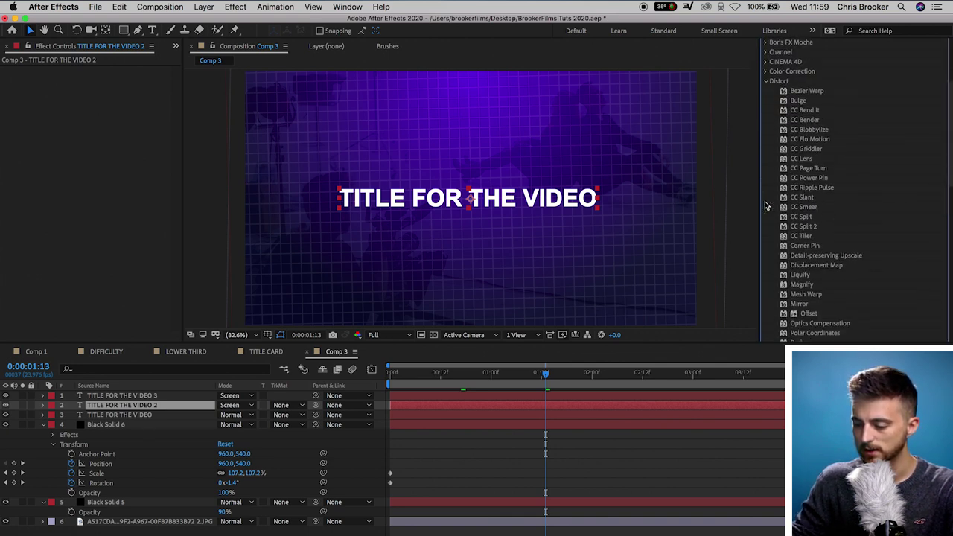
pyautogui.click(795, 287)
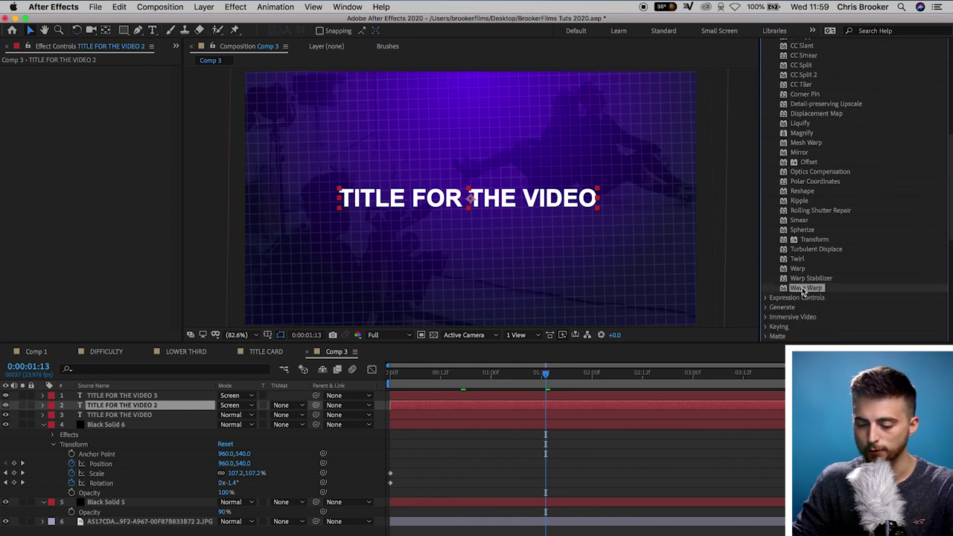
pyautogui.moveTo(609, 378); pyautogui.dragTo(523, 402)
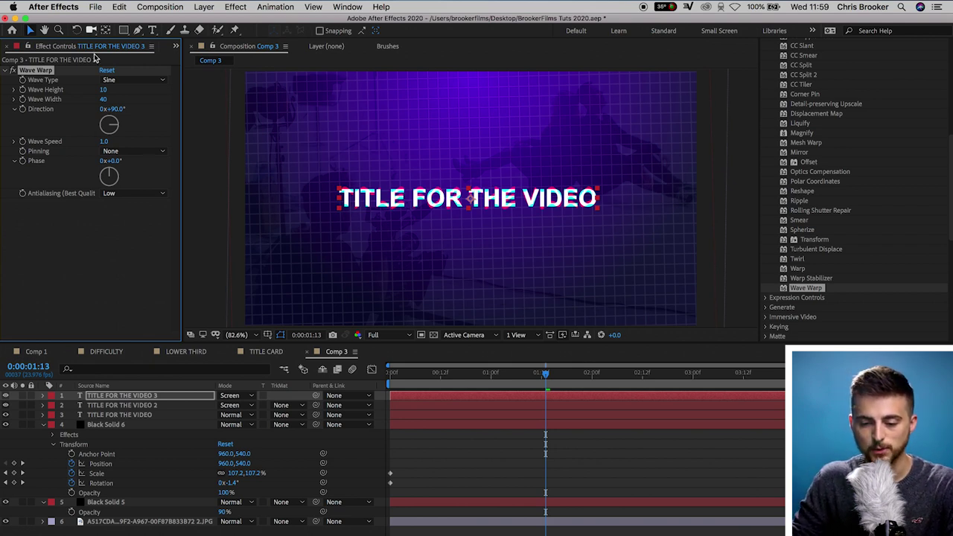
# Set the Wave Warp on TITLE FOR THE VIDEO 3 to the Square wave type with a wave height of 29
pyautogui.click(123, 80)
pyautogui.click(128, 102)
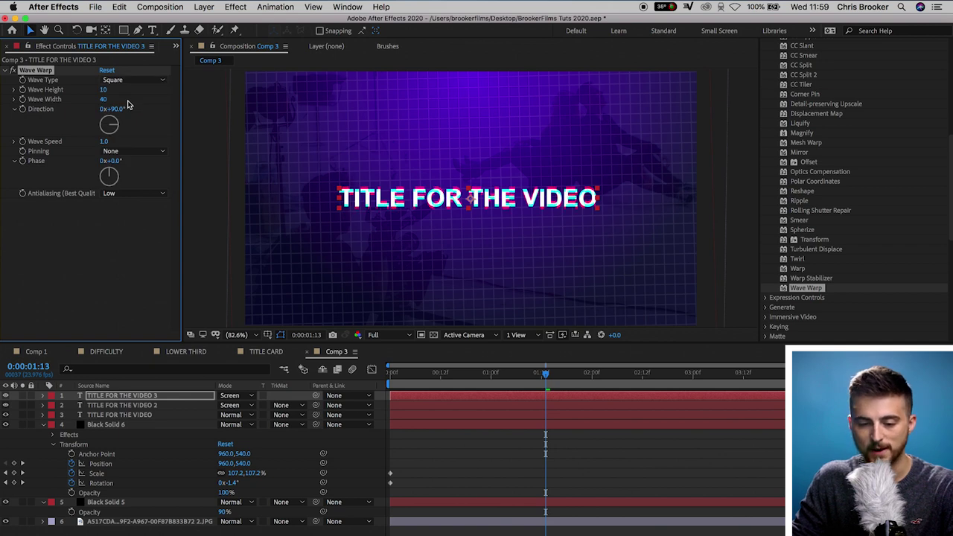
pyautogui.moveTo(104, 89); pyautogui.dragTo(122, 100)
pyautogui.click(523, 368)
pyautogui.moveTo(549, 382); pyautogui.dragTo(541, 378)
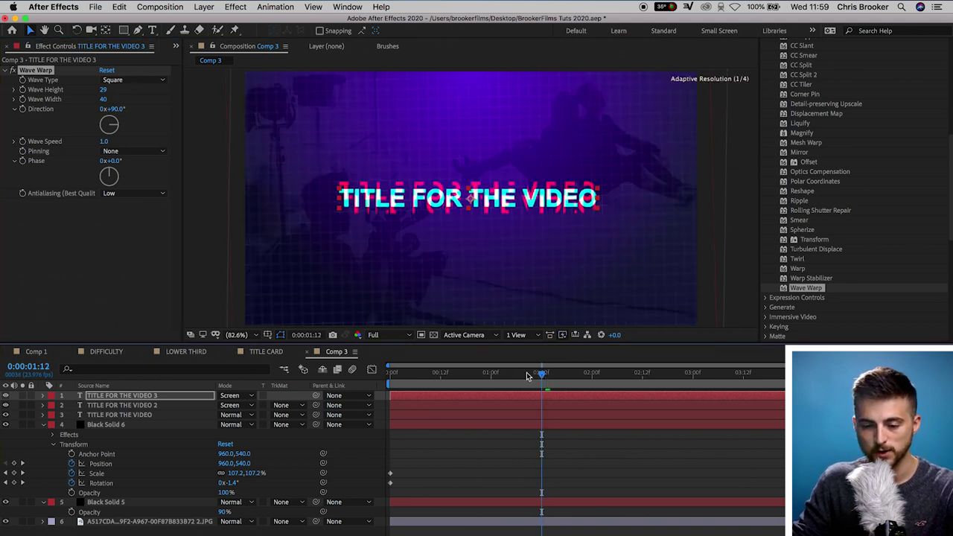
# Keyframe the Wave Height at 0 at 0:00:01:12 on TITLE FOR THE VIDEO 3
pyautogui.moveTo(104, 89)
pyautogui.mouseDown()
pyautogui.moveTo(41, 91)
pyautogui.moveTo(105, 91)
pyautogui.mouseUp()
pyautogui.press('Return')
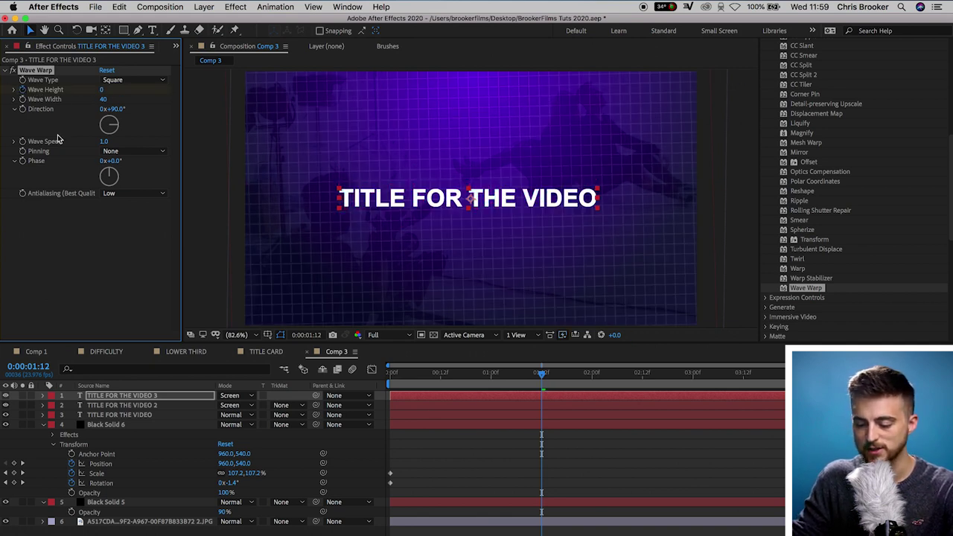
pyautogui.click(575, 462)
pyautogui.press(';')
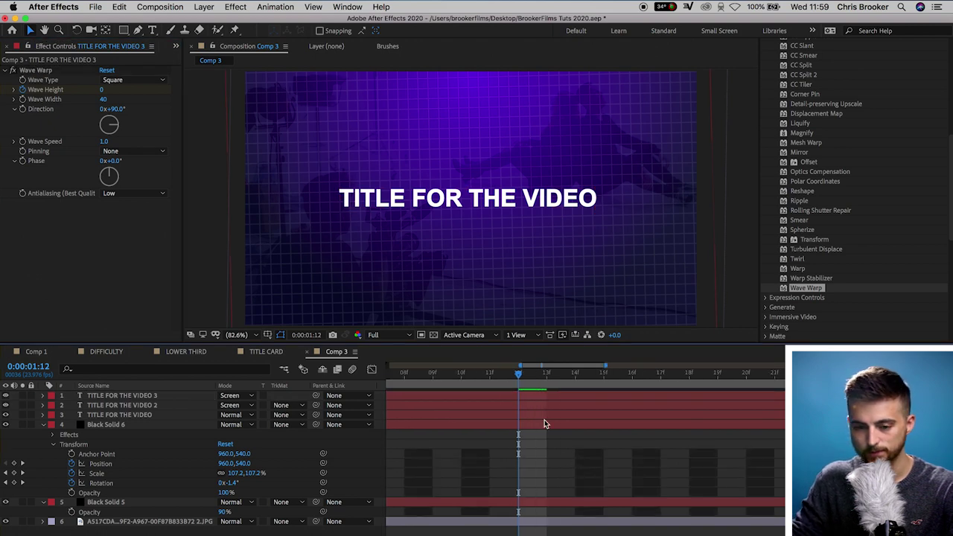
# Raise the Wave Height at 0:00:01:14 and bring it back to 0 at 0:00:01:17 on TITLE FOR THE VIDEO 3
pyautogui.moveTo(525, 378); pyautogui.dragTo(569, 379)
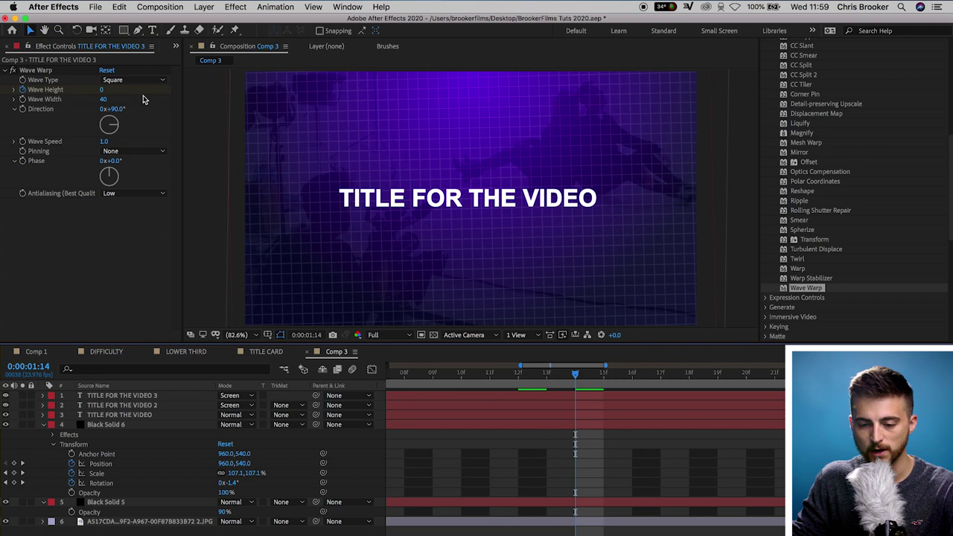
pyautogui.moveTo(104, 93); pyautogui.dragTo(135, 95)
pyautogui.moveTo(581, 374); pyautogui.dragTo(665, 375)
pyautogui.click(103, 90)
pyautogui.write('0')
pyautogui.press('Return')
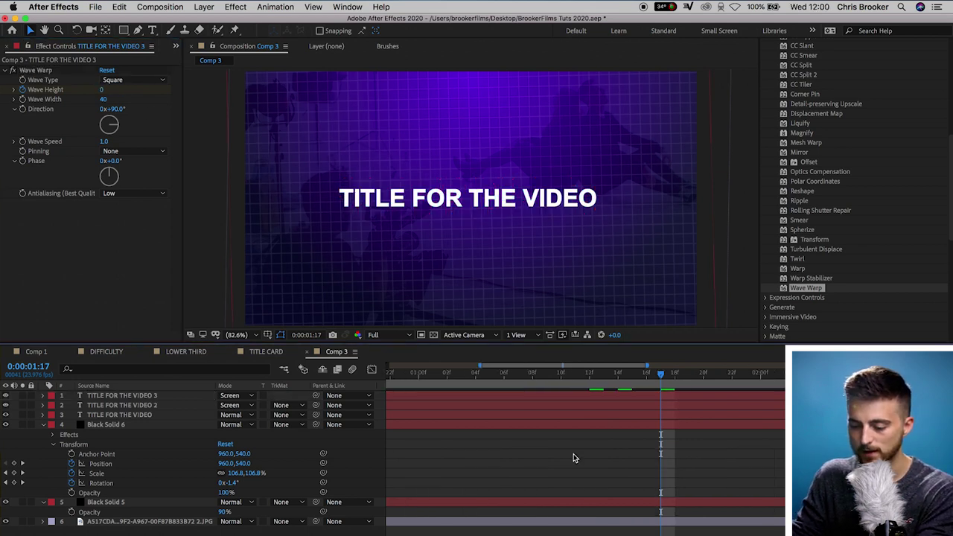
# Step back along the timeline to 0:00:01:08 and preview the glitch on TITLE FOR THE VIDEO 3
pyautogui.press('-')
pyautogui.press('pageup')
pyautogui.press('pageup')
pyautogui.press('pageup')
pyautogui.press('pageup')
pyautogui.press('pageup')
pyautogui.press('pageup')
pyautogui.click(525, 384)
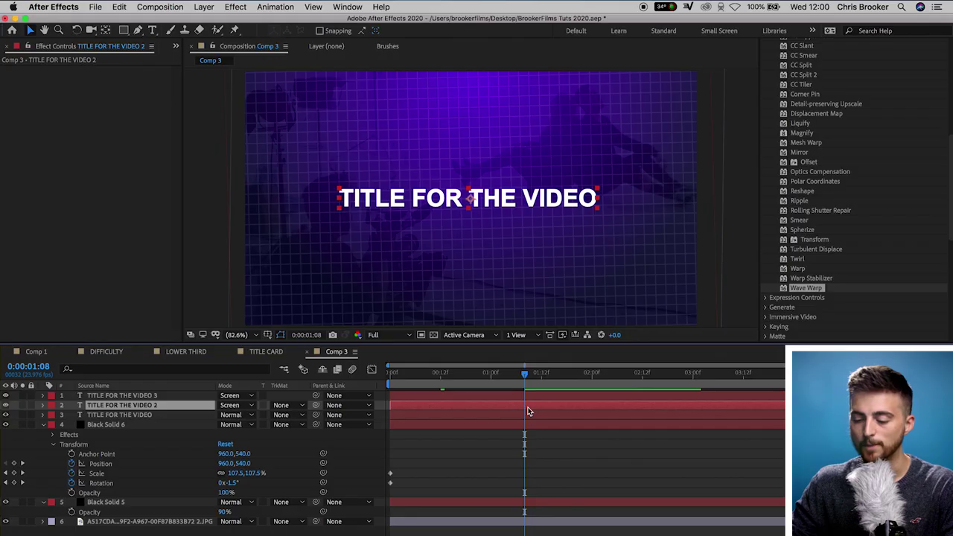
# Copy the keyframed Wave Warp from TITLE FOR THE VIDEO 3 to TITLE FOR THE VIDEO 2 at 0:00:01:08 and preview the glitch
pyautogui.click(530, 395)
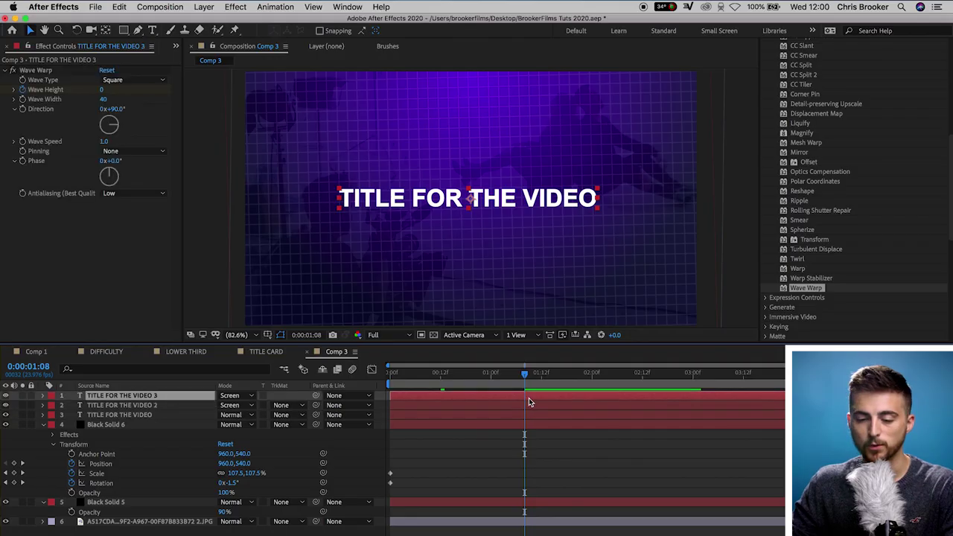
pyautogui.click(35, 70)
pyautogui.click(464, 404)
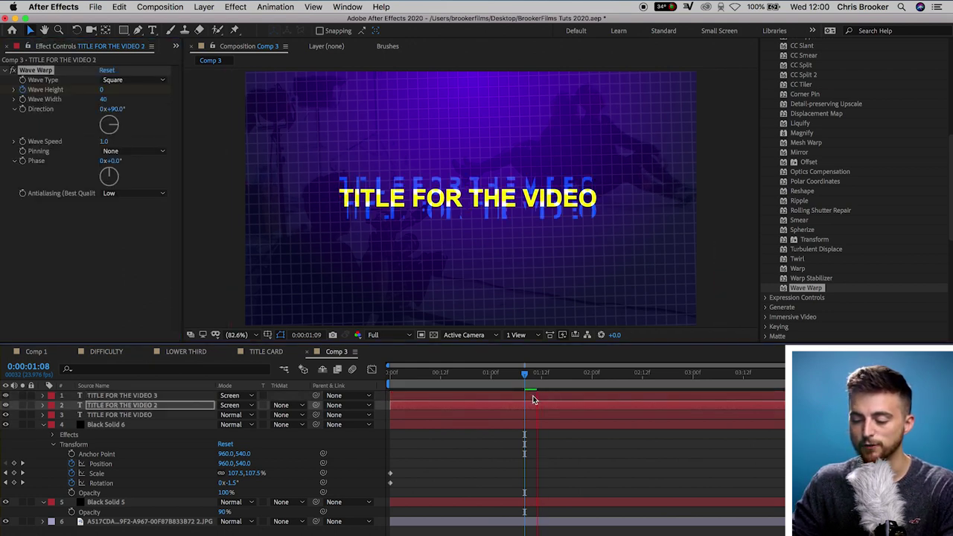
pyautogui.moveTo(529, 383); pyautogui.dragTo(536, 384)
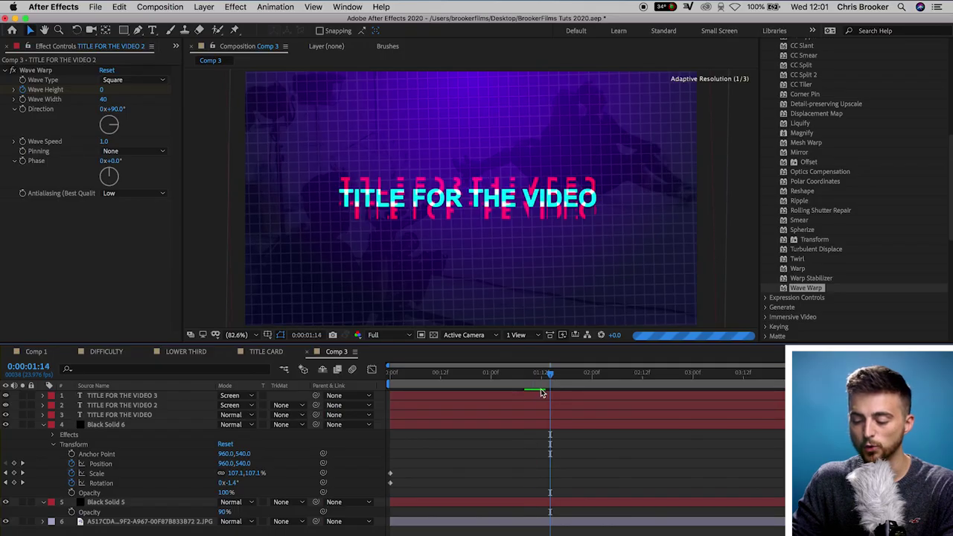
# Paste the keyframed Wave Warp onto the original TITLE FOR THE VIDEO layer at 0:00:01:21 and review the combined glitch
pyautogui.click(521, 417)
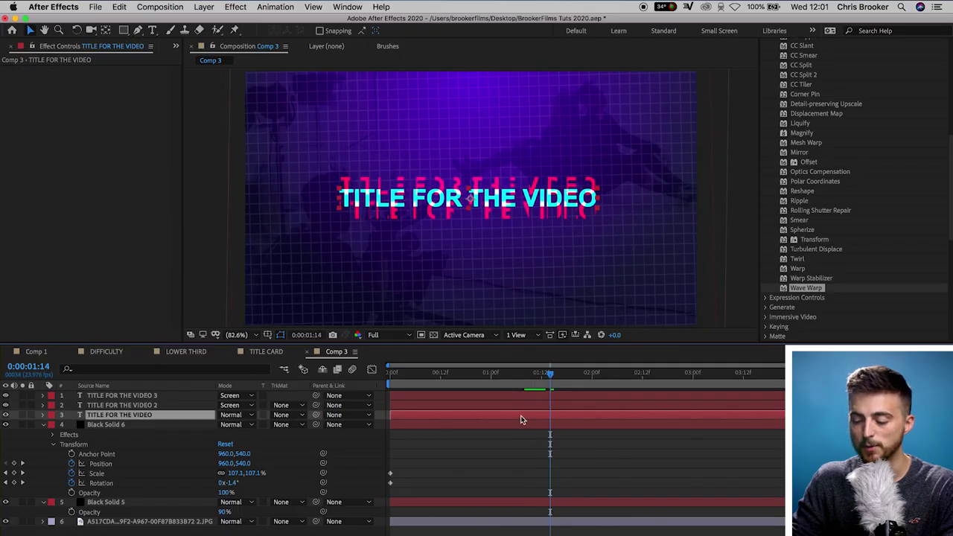
pyautogui.click(581, 375)
pyautogui.moveTo(539, 418); pyautogui.dragTo(539, 418)
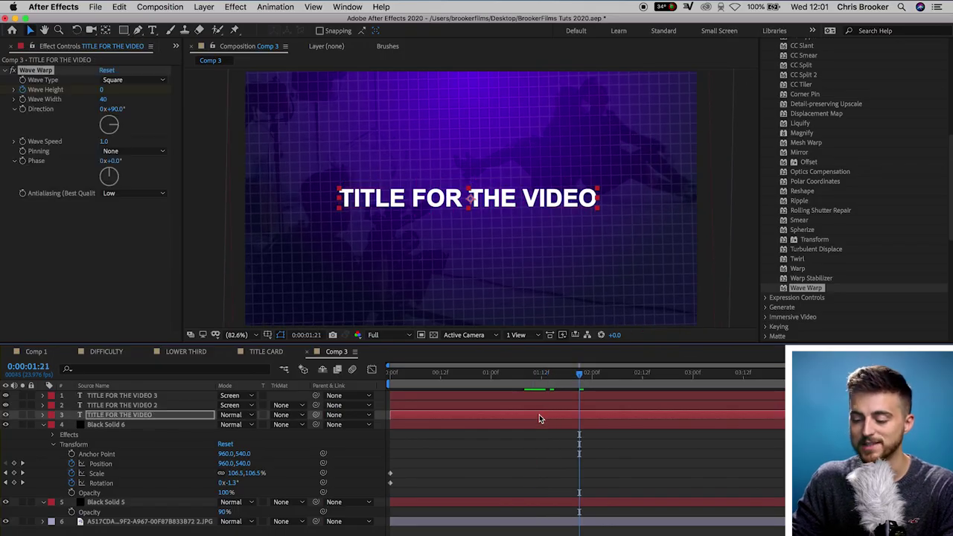
pyautogui.click(584, 376)
pyautogui.click(587, 376)
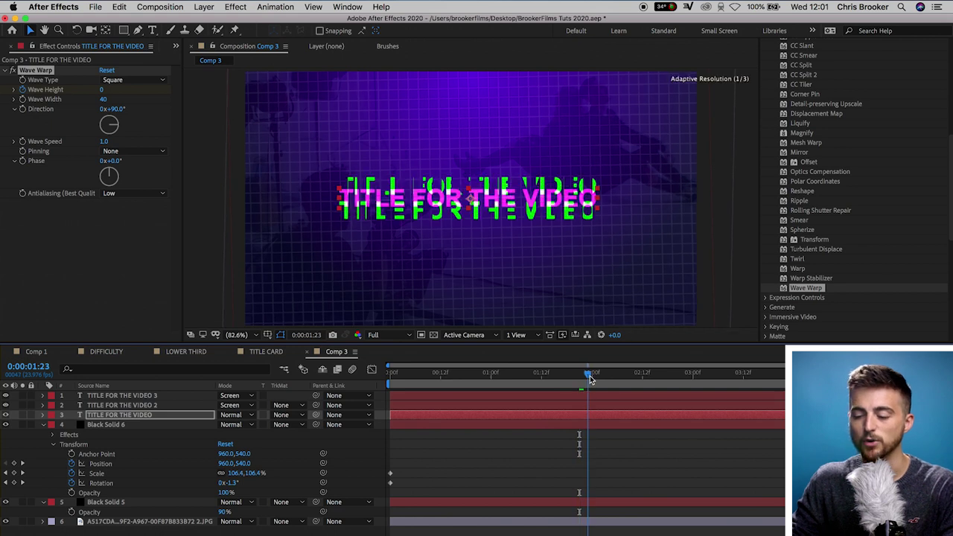
pyautogui.click(529, 379)
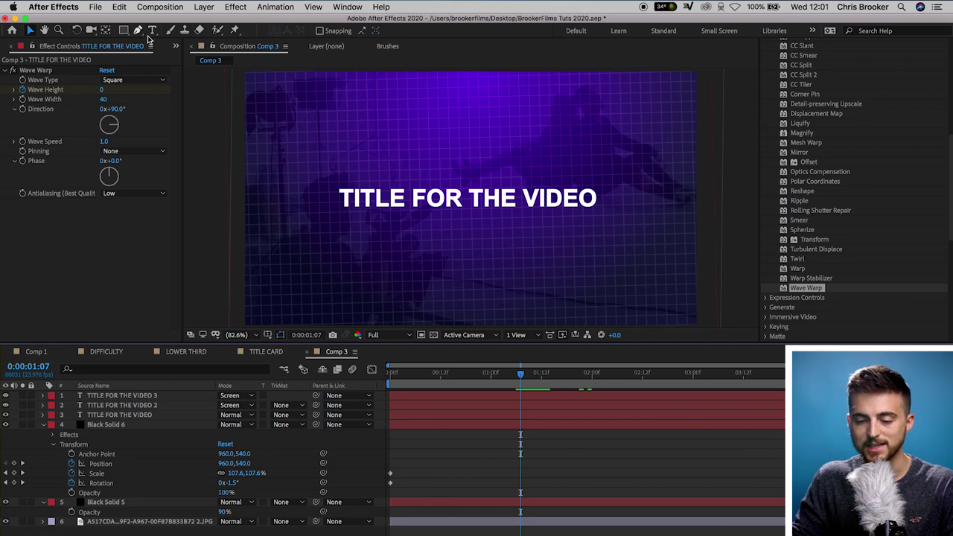
# Add a two-line text layer below the title reading "Filmmaking and photography tutorials." and "Subscribe for more awesome content."
pyautogui.click(153, 32)
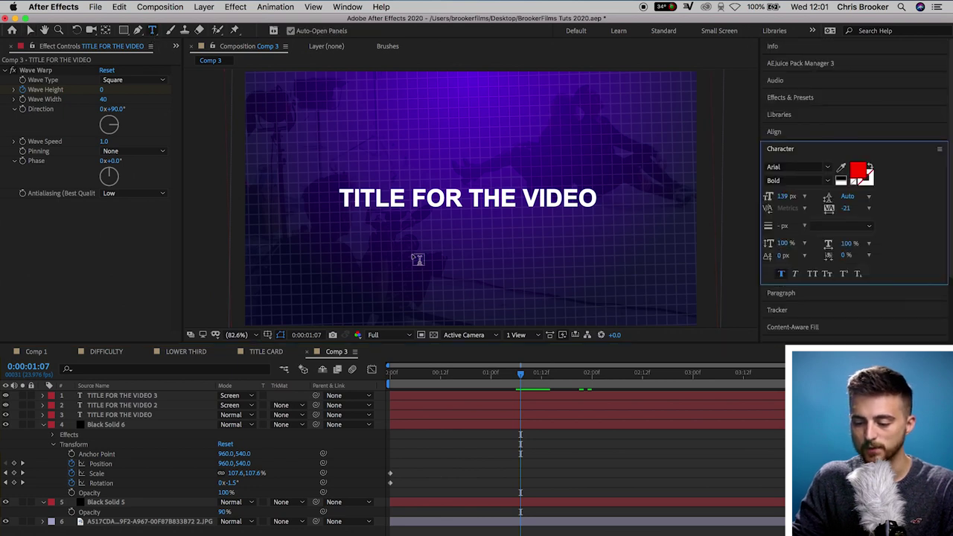
pyautogui.click(406, 246)
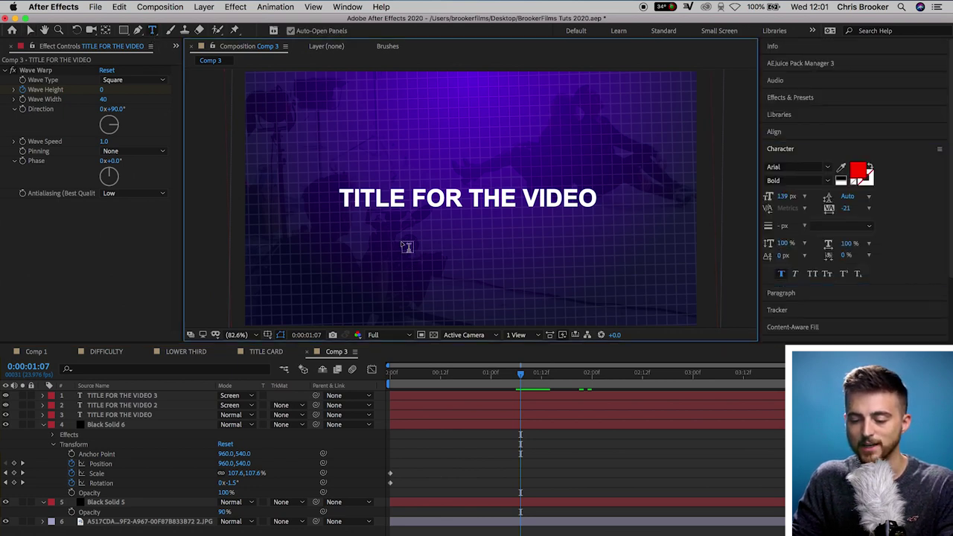
pyautogui.press('super+alt+shift+t')
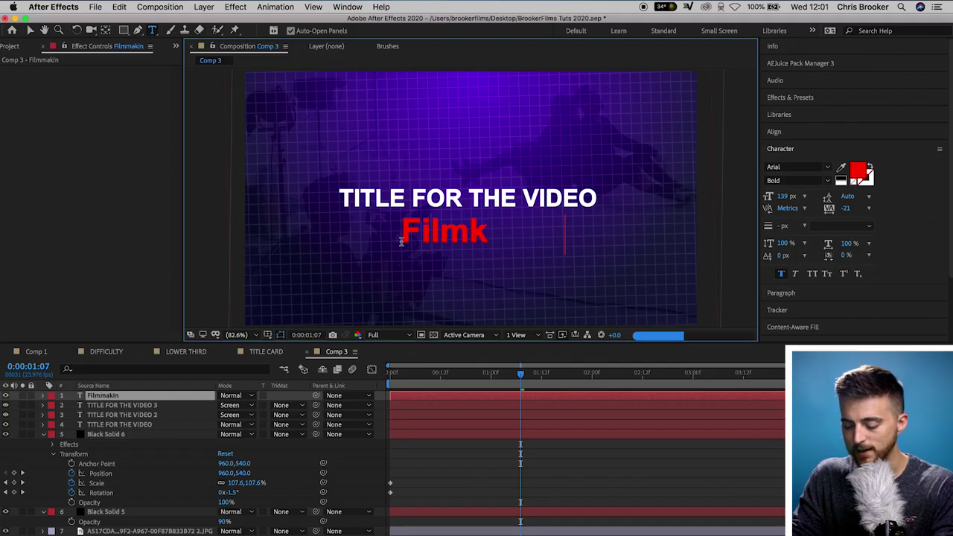
pyautogui.write('g and')
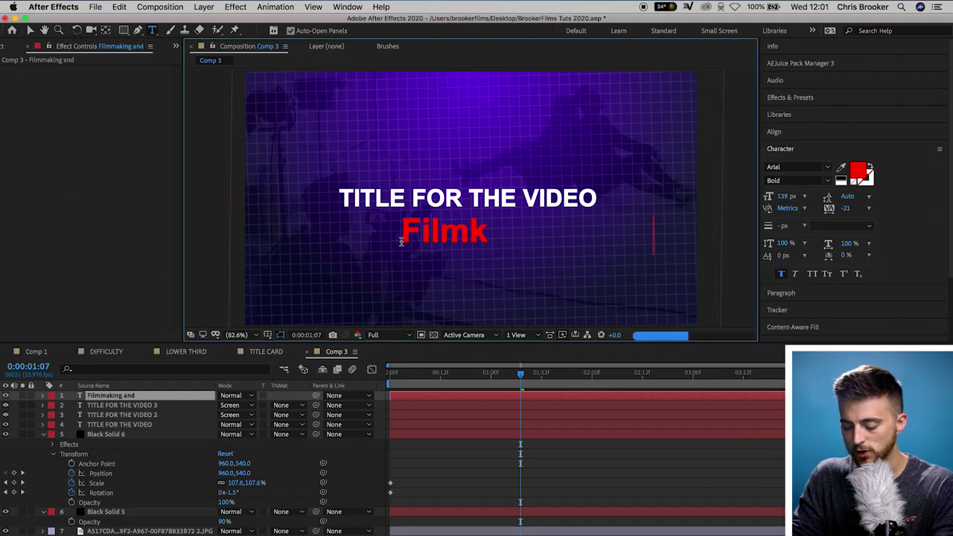
pyautogui.write(' photography tur')
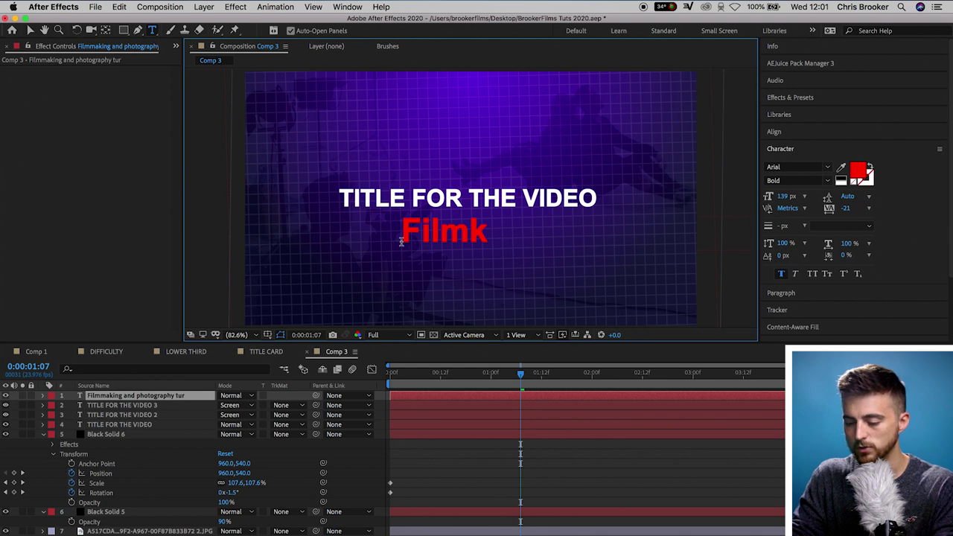
pyautogui.write('o')
pyautogui.press('BackSpace')
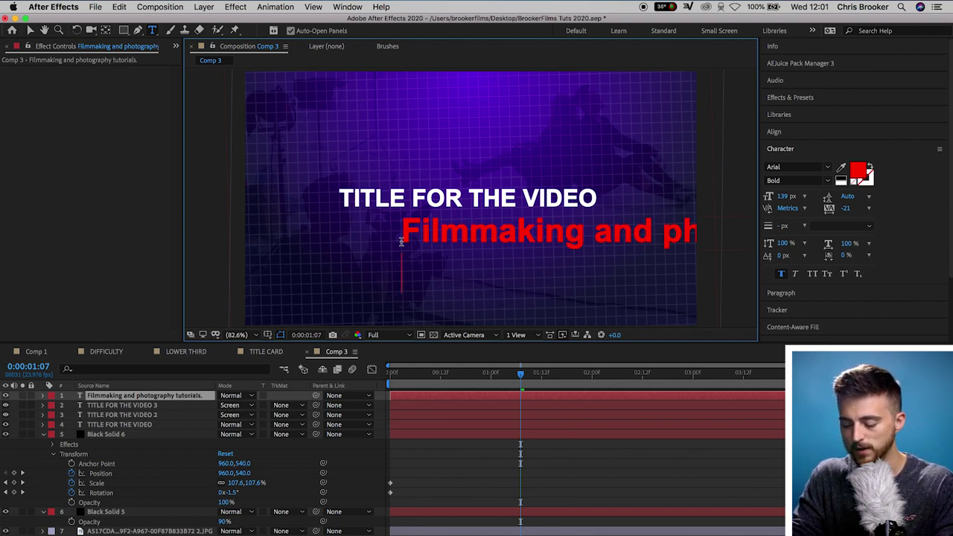
pyautogui.write('torials. Subscribe for')
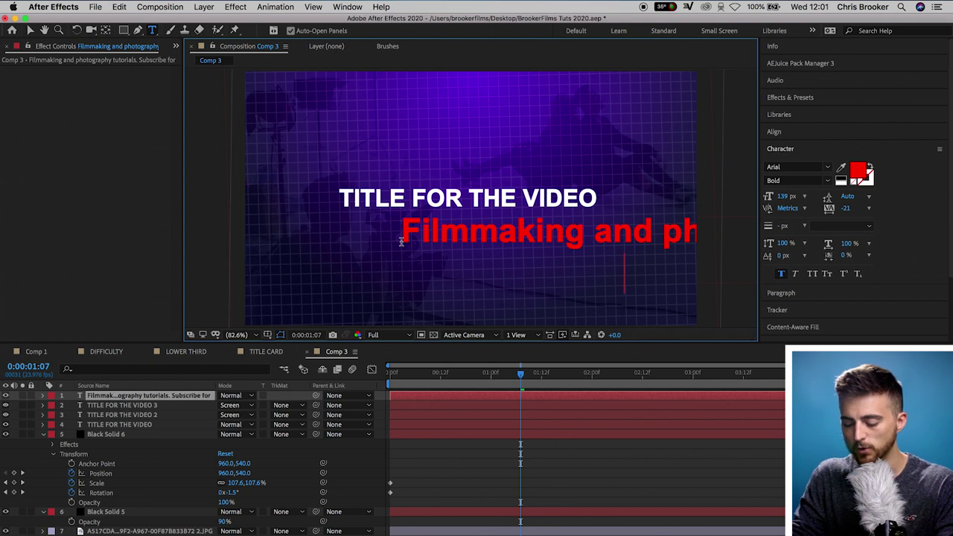
pyautogui.write(' more awesome content.')
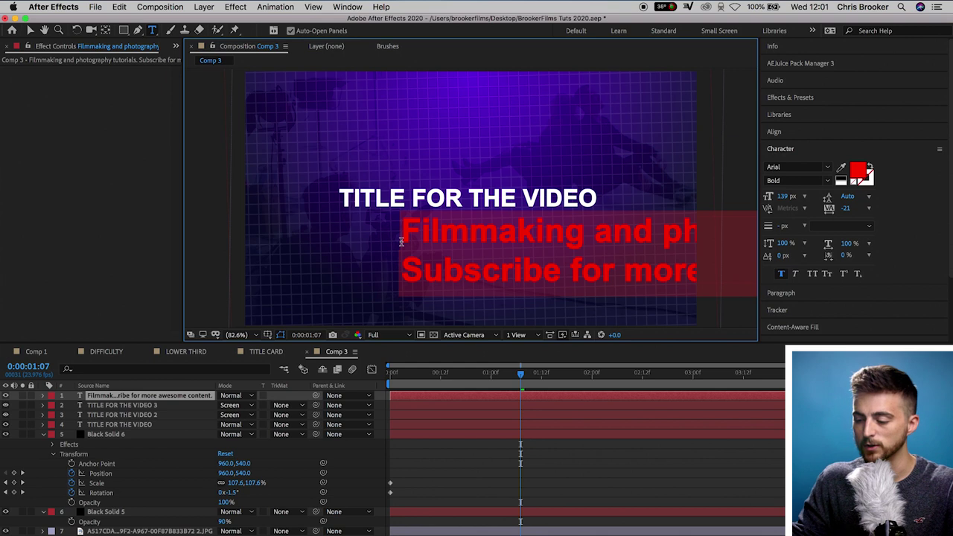
# Change the two-line subtitle's text colour to white and turn off Faux Bold
pyautogui.click(858, 171)
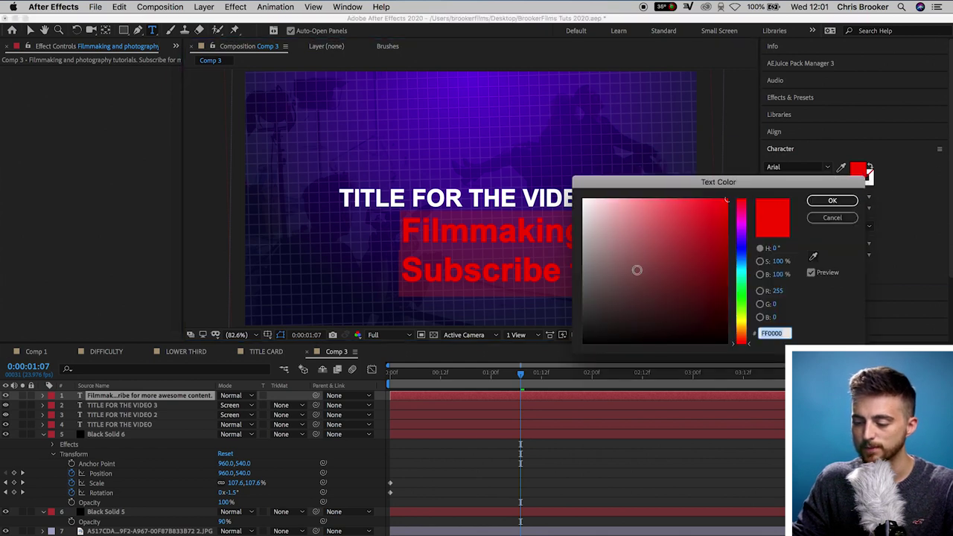
pyautogui.moveTo(637, 270); pyautogui.dragTo(584, 200)
pyautogui.click(832, 201)
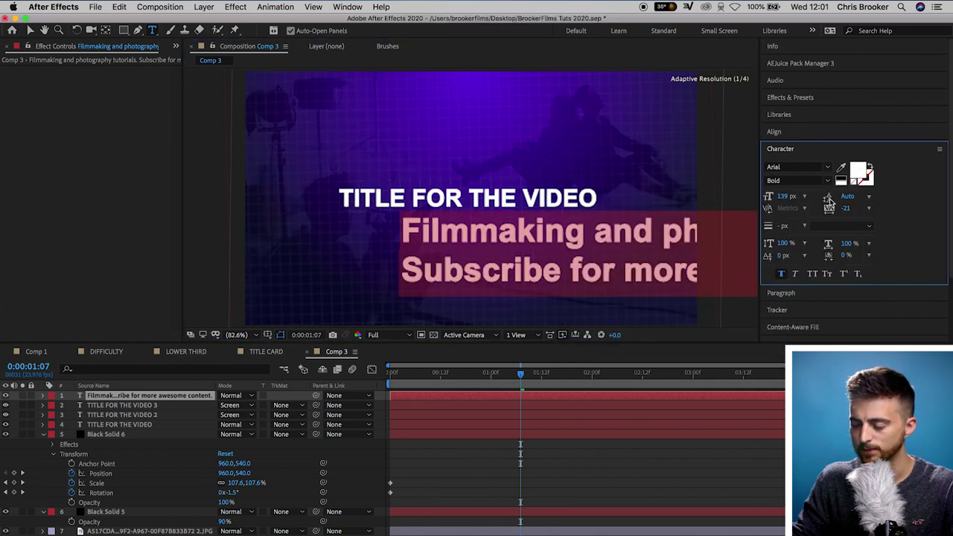
pyautogui.click(780, 274)
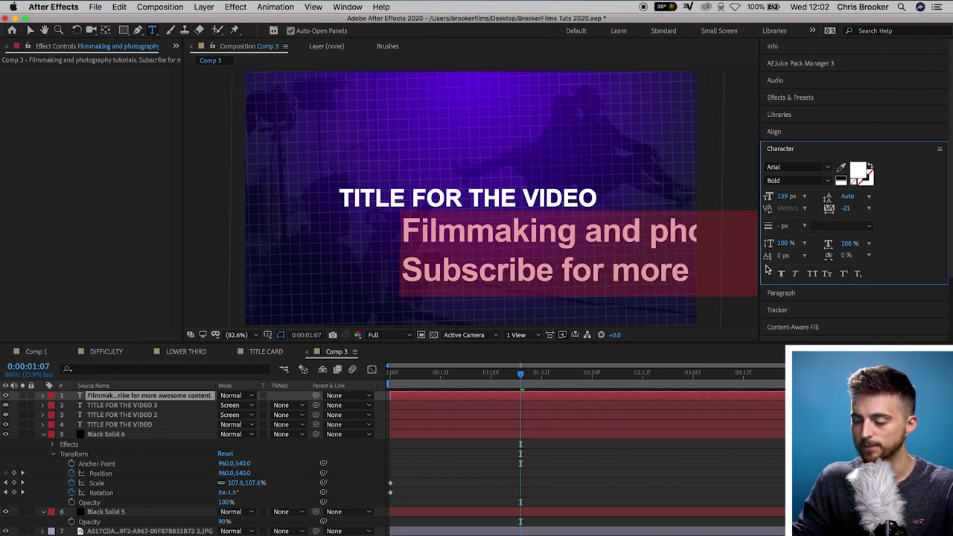
# Set the subtitle's font size to 30 px and centre-align its text
pyautogui.moveTo(734, 197); pyautogui.dragTo(718, 197)
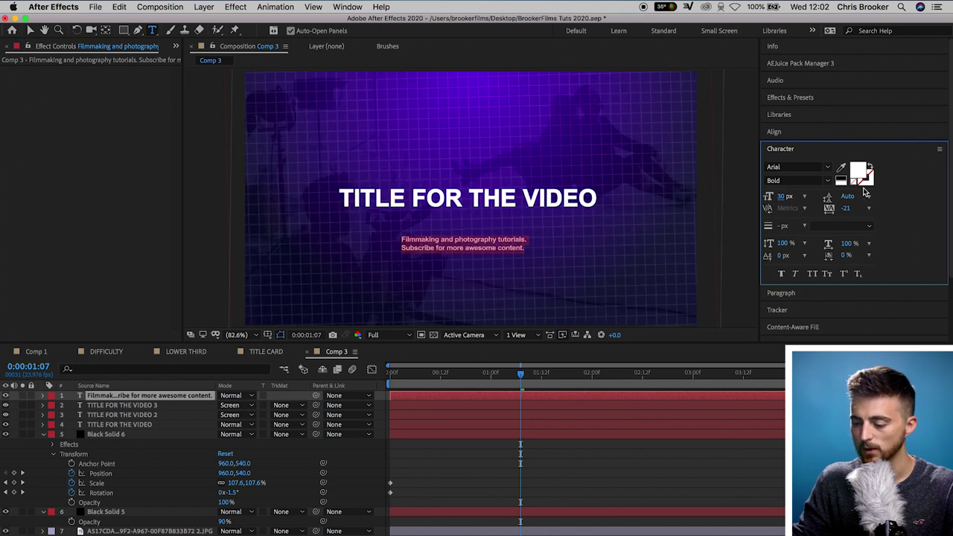
pyautogui.click(789, 294)
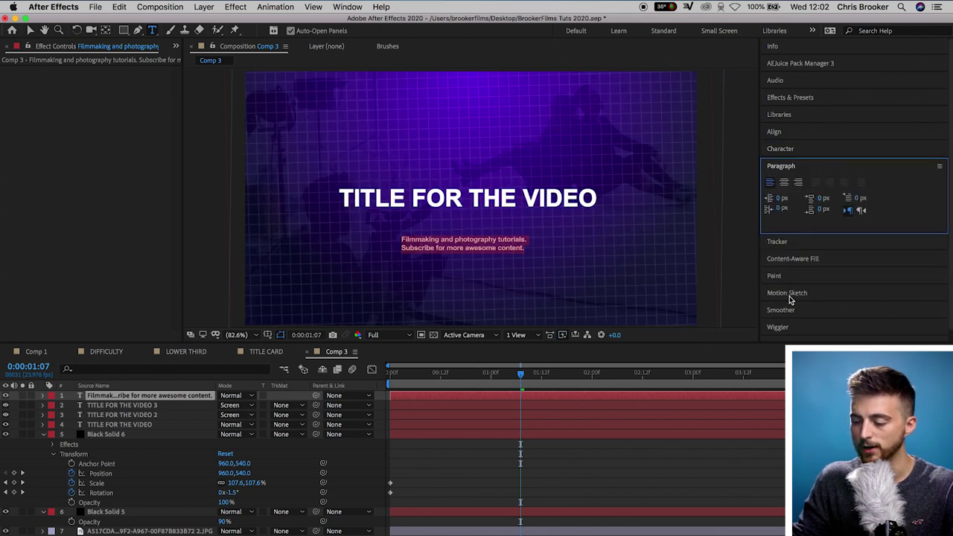
pyautogui.click(783, 183)
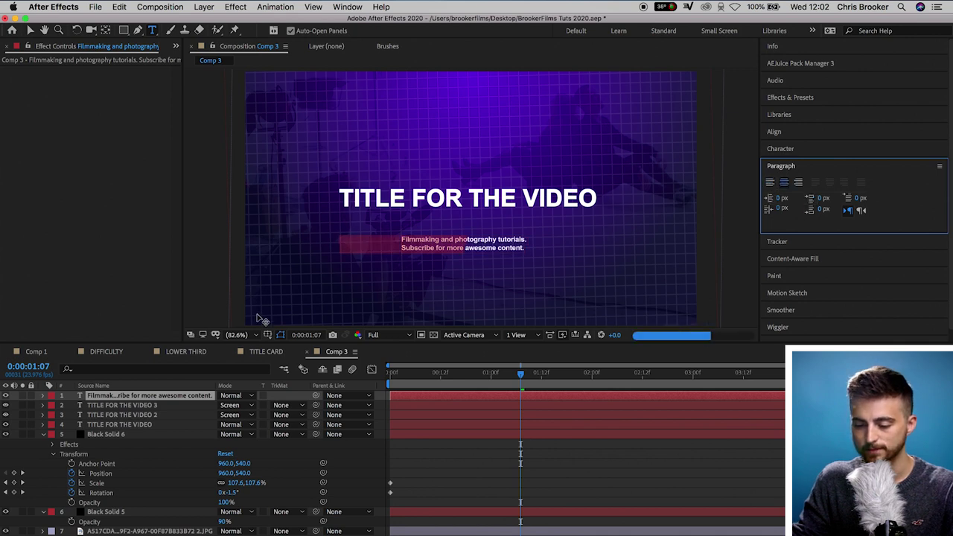
# Show the proportional grid and centre the subtitle horizontally beneath the title by setting its X position to 964.5
pyautogui.click(267, 335)
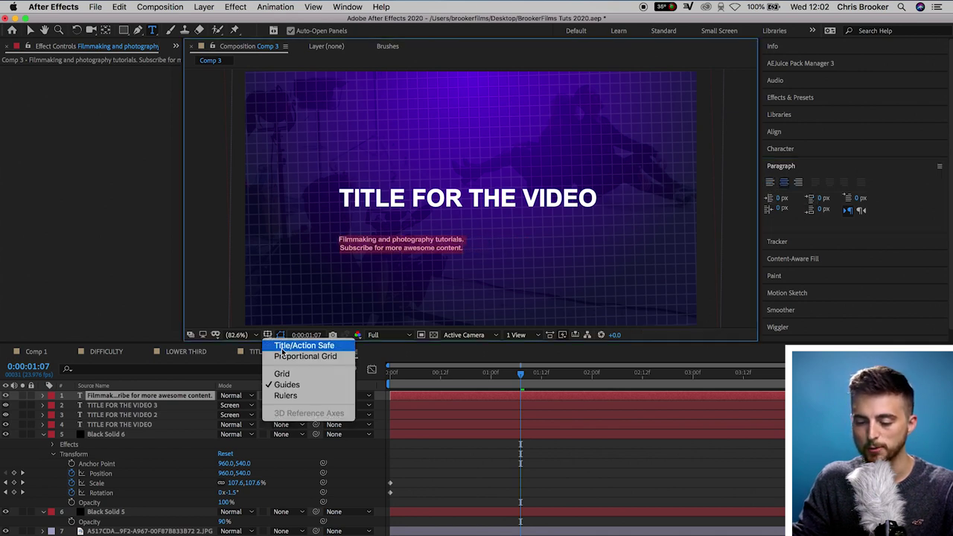
pyautogui.click(302, 355)
pyautogui.click(30, 31)
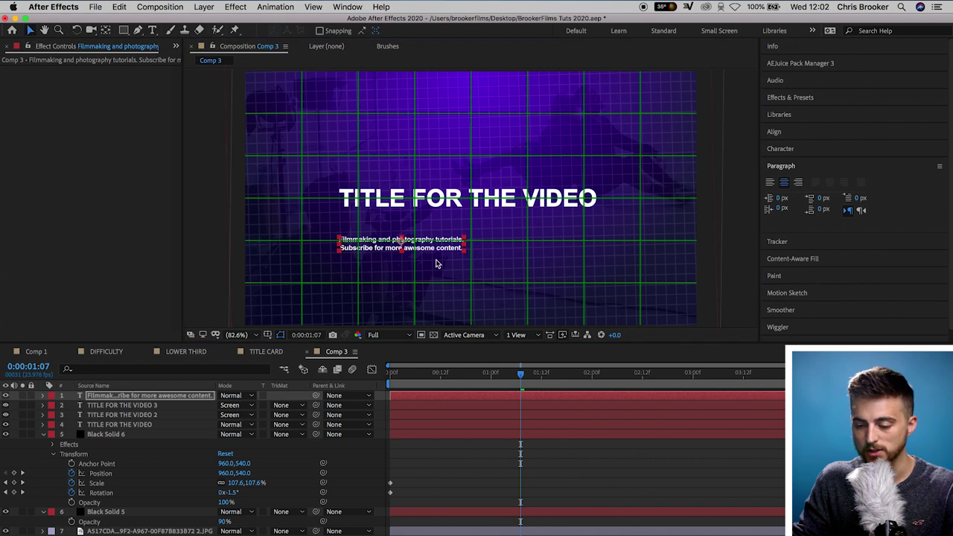
pyautogui.click(437, 257)
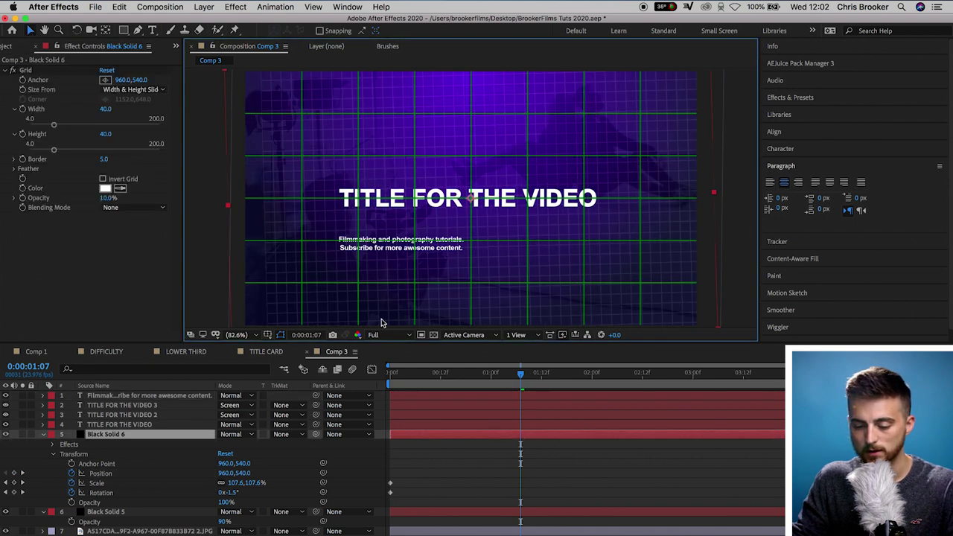
pyautogui.click(156, 396)
pyautogui.press('p')
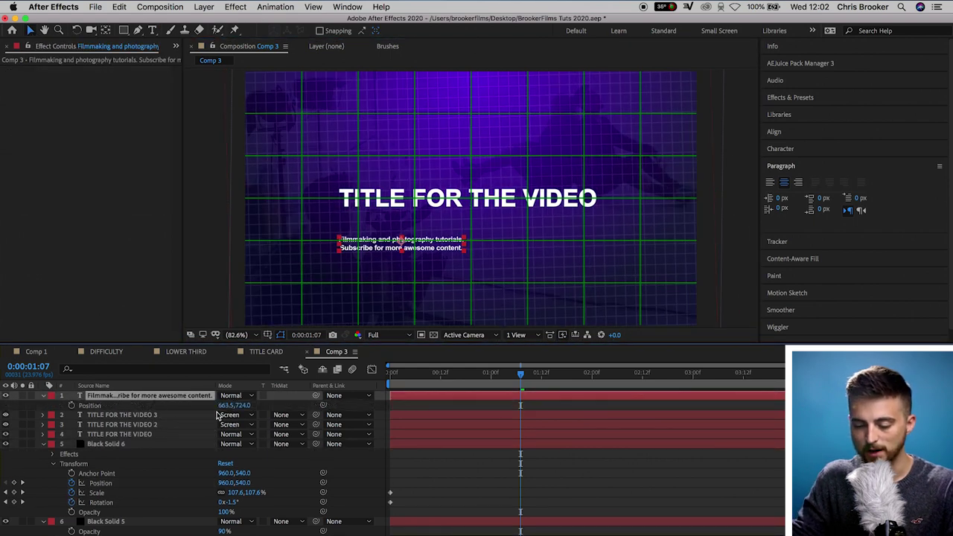
pyautogui.moveTo(224, 406); pyautogui.dragTo(372, 382)
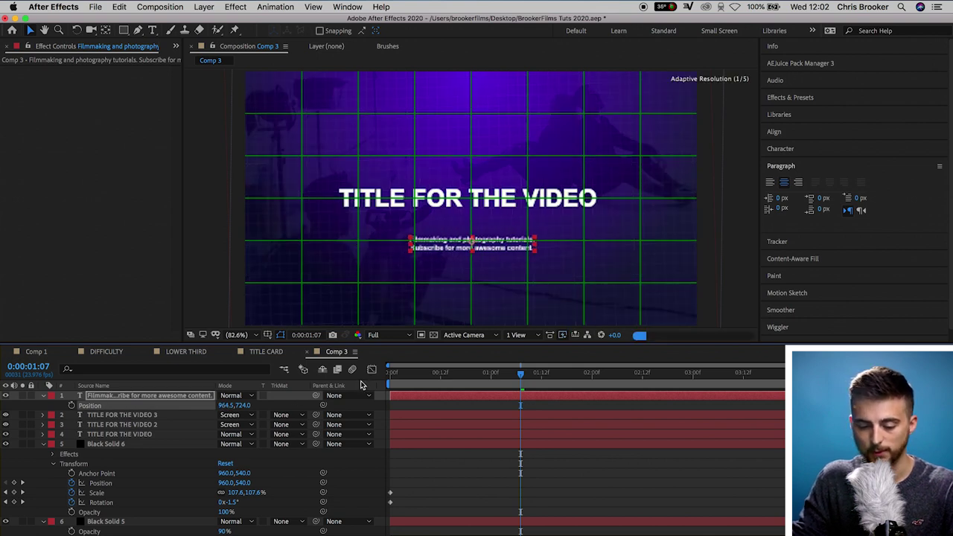
# Apply the Typewriter animation preset to the subtitle starting at 0:00:00:15 and preview the typing animation
pyautogui.moveTo(476, 376); pyautogui.dragTo(453, 373)
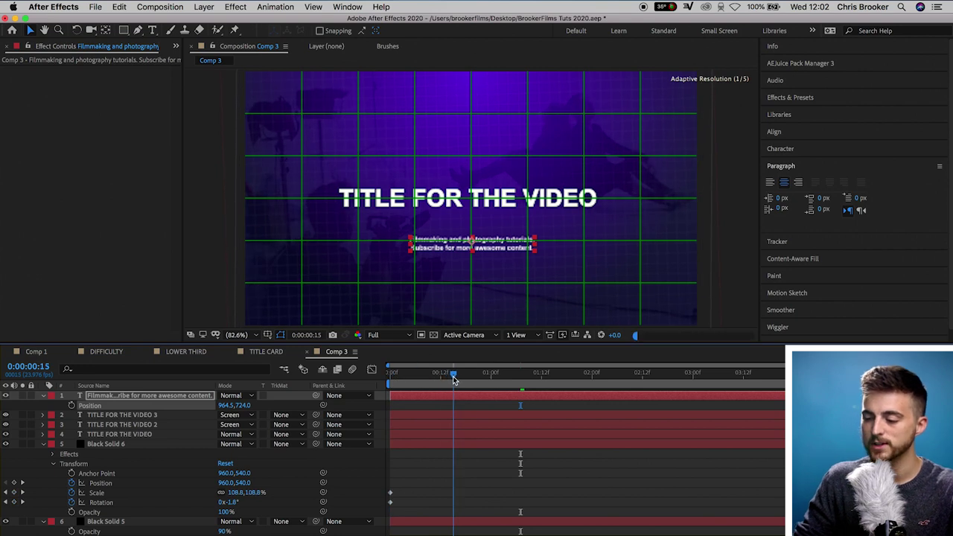
pyautogui.click(815, 100)
pyautogui.click(807, 113)
pyautogui.write('typew')
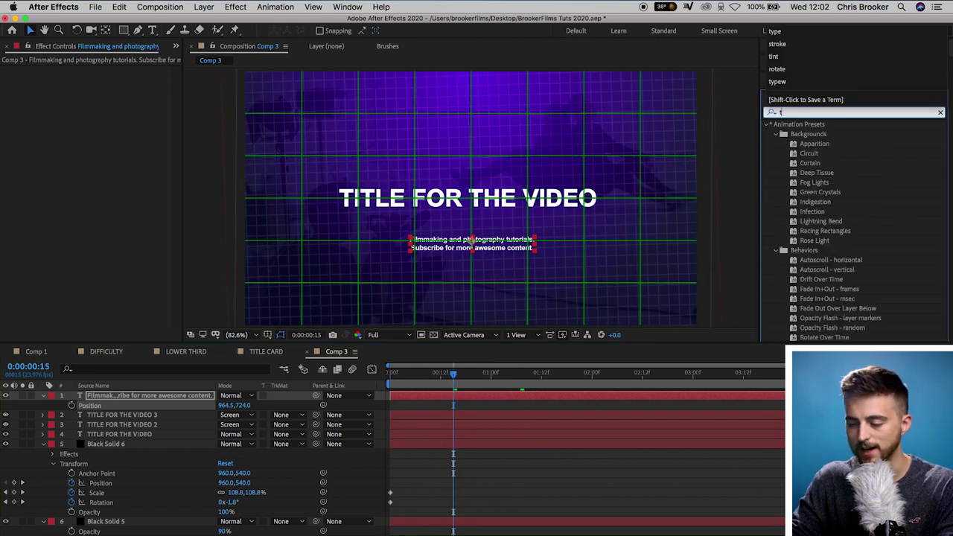
pyautogui.click(831, 153)
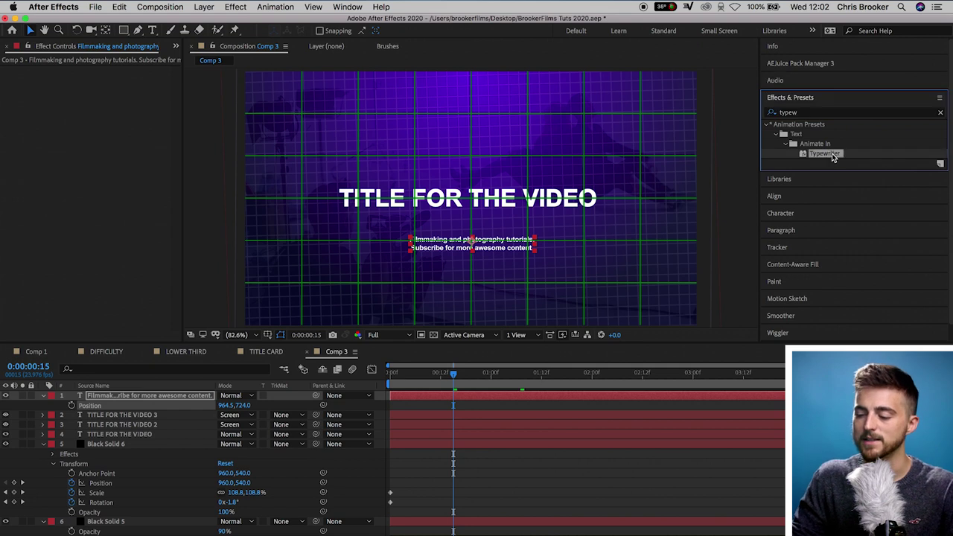
pyautogui.moveTo(824, 154)
pyautogui.mouseDown()
pyautogui.moveTo(566, 327)
pyautogui.moveTo(454, 387)
pyautogui.moveTo(452, 399)
pyautogui.moveTo(432, 382)
pyautogui.mouseUp()
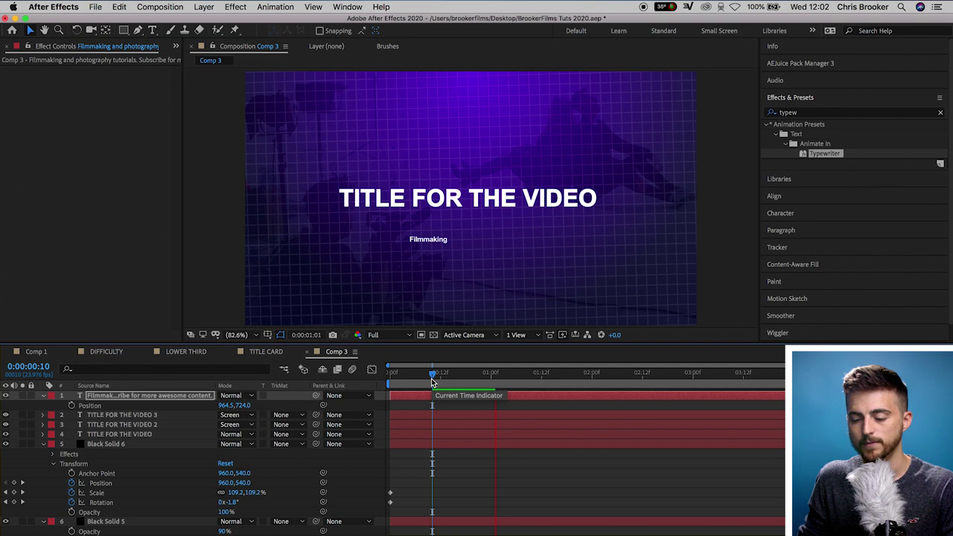
pyautogui.press('space')
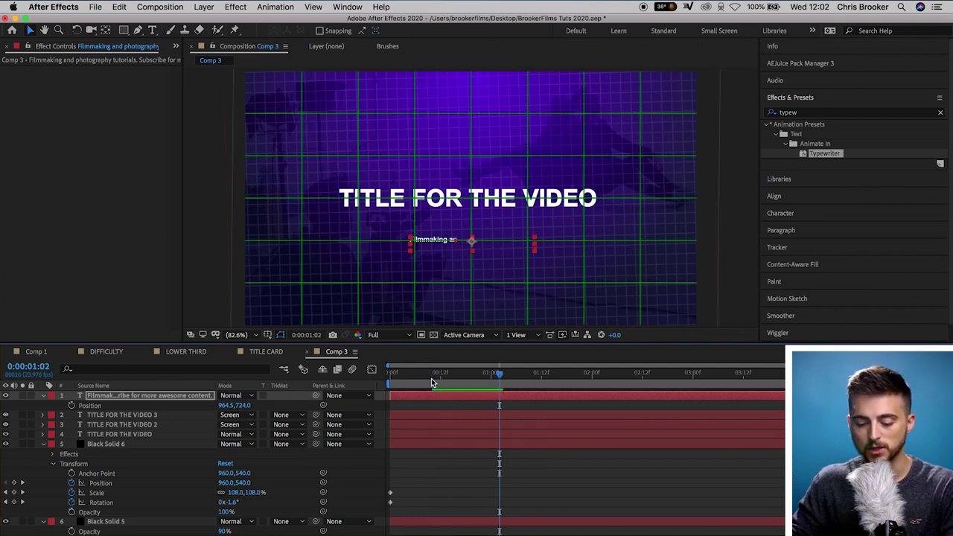
# Add the bf.png logo from Finder to Comp 3 as the topmost layer, scaled to 15% and placed beneath the subtitle
pyautogui.press('super+Tab')
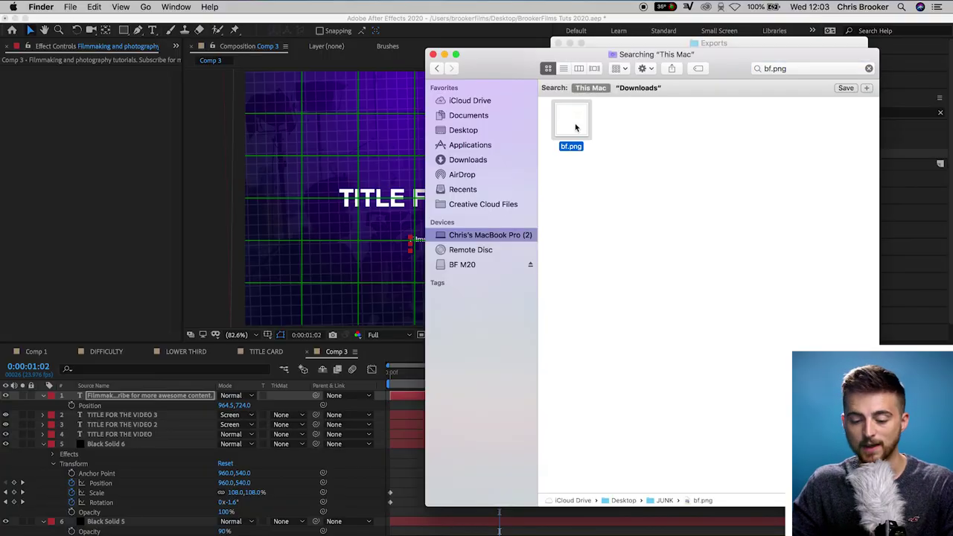
pyautogui.moveTo(575, 128); pyautogui.dragTo(148, 427)
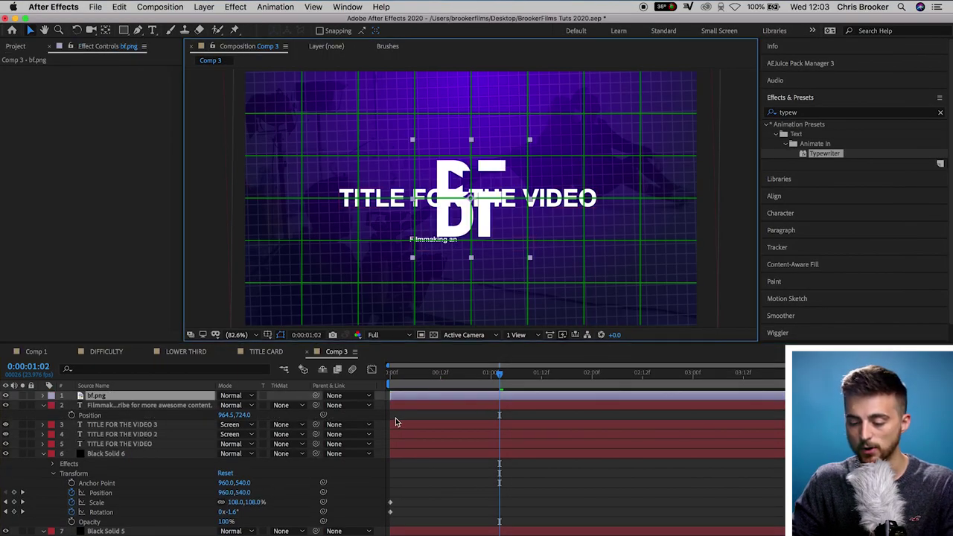
pyautogui.press('s')
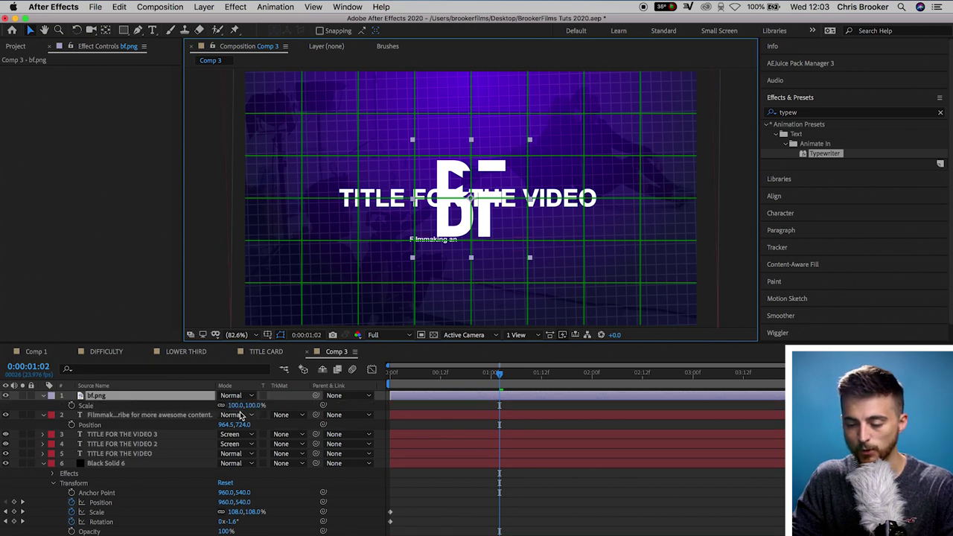
pyautogui.moveTo(237, 404); pyautogui.dragTo(200, 405)
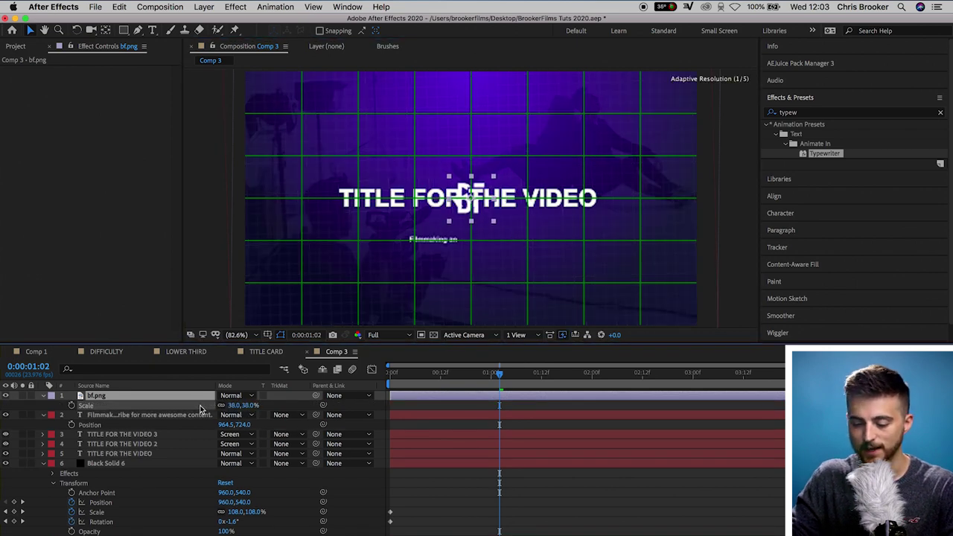
pyautogui.press('p')
pyautogui.moveTo(467, 192); pyautogui.dragTo(467, 271)
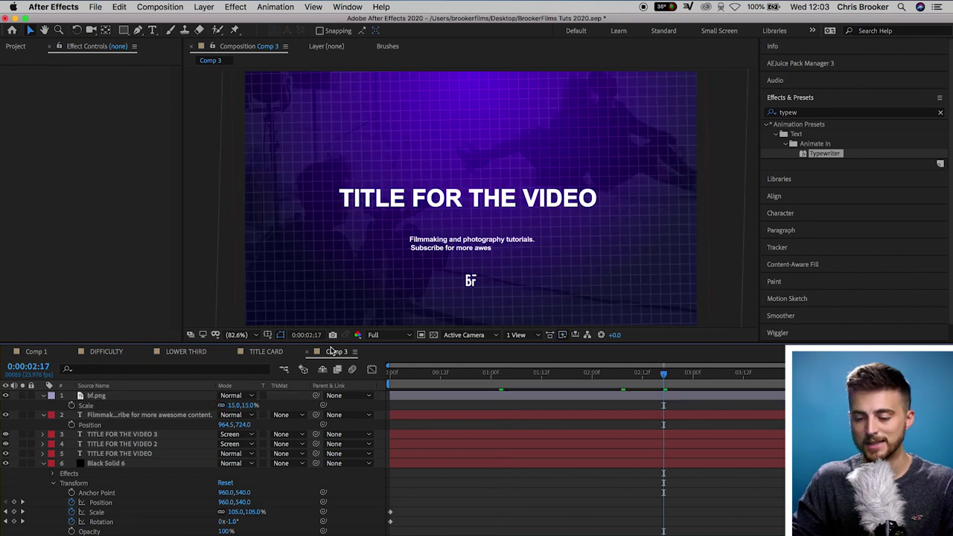
# Examine the finished TITLE CARD composition as a reference for its line elements and return to Comp 3
pyautogui.click(276, 352)
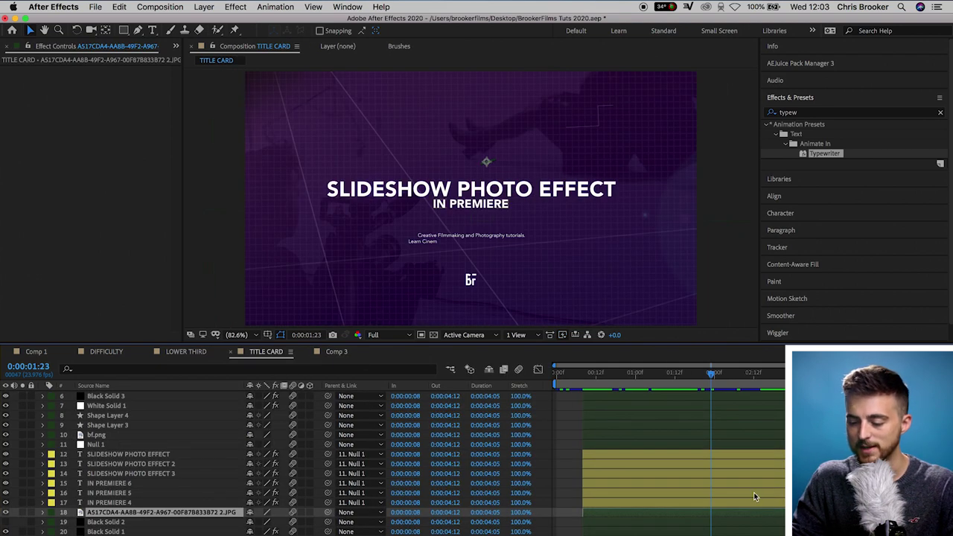
pyautogui.moveTo(707, 377); pyautogui.dragTo(682, 381)
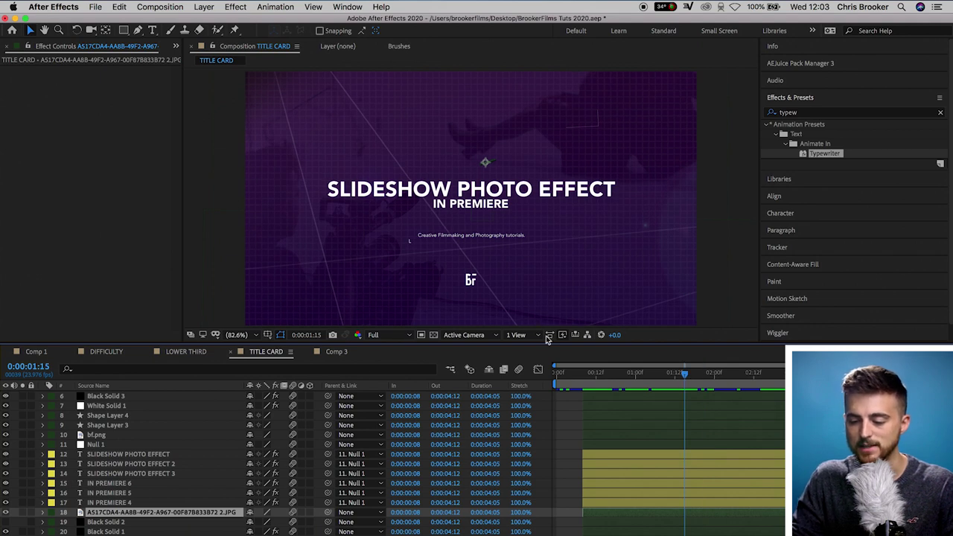
pyautogui.click(337, 352)
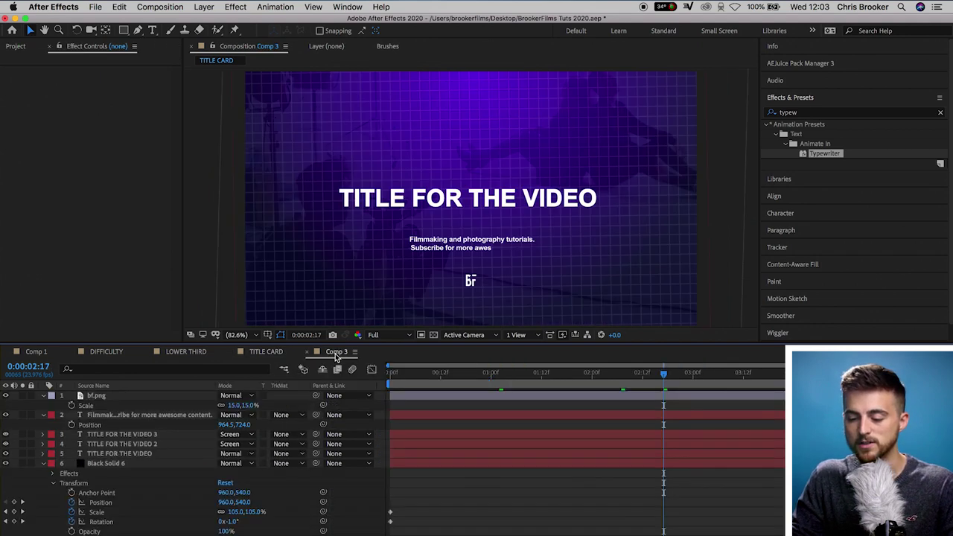
# Set up the Pen tool to draw shapes with no fill and a white 6 px stroke
pyautogui.click(414, 186)
pyautogui.press('super+Down')
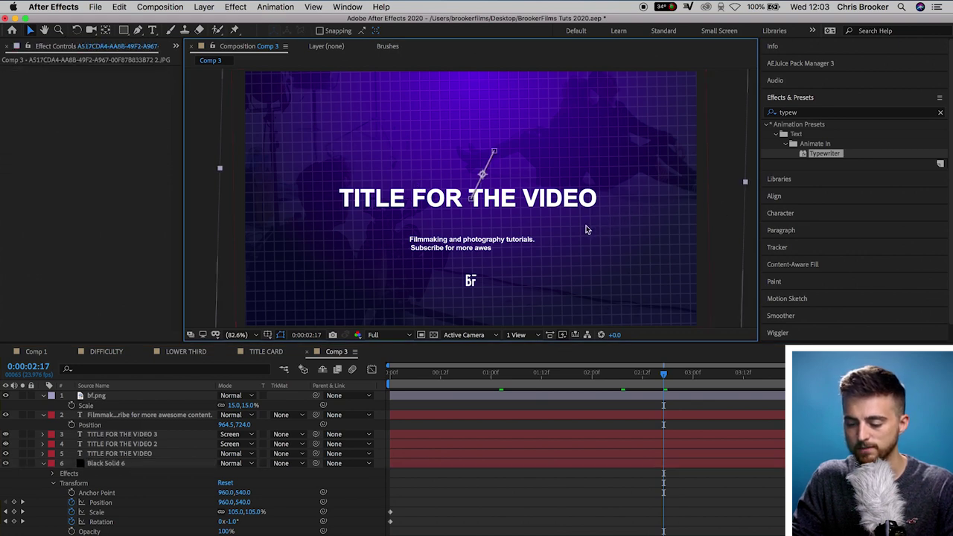
pyautogui.scroll(-3, 525, 193)
pyautogui.moveTo(138, 30); pyautogui.dragTo(163, 36)
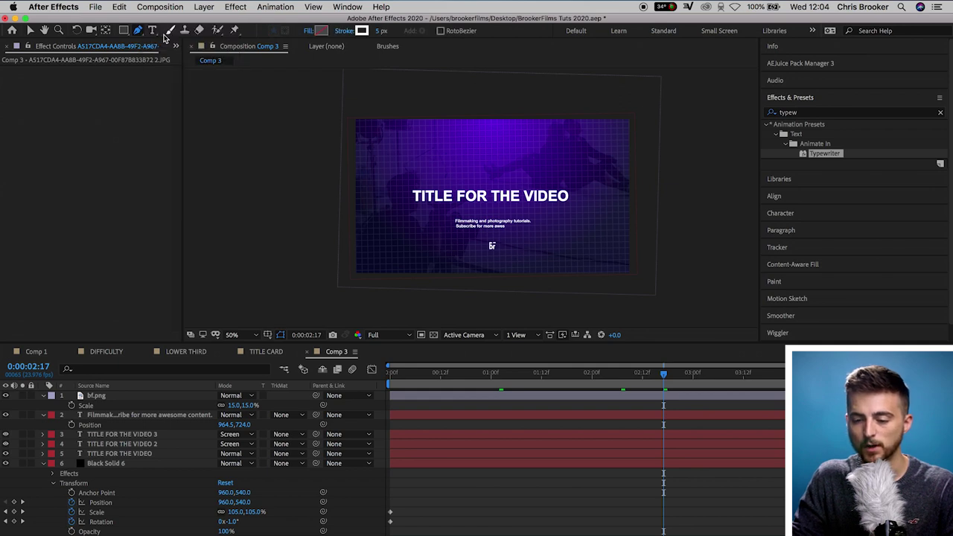
pyautogui.click(316, 33)
pyautogui.click(420, 254)
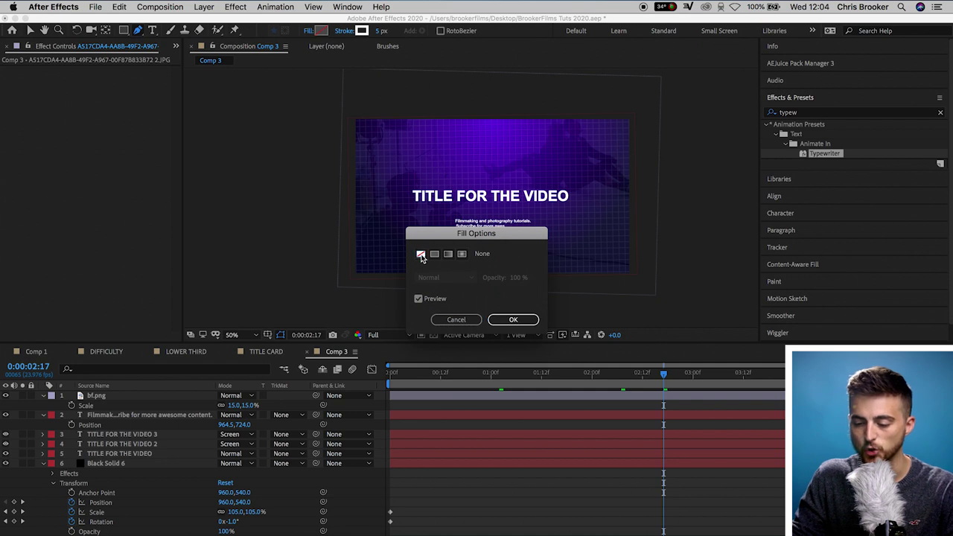
pyautogui.click(514, 320)
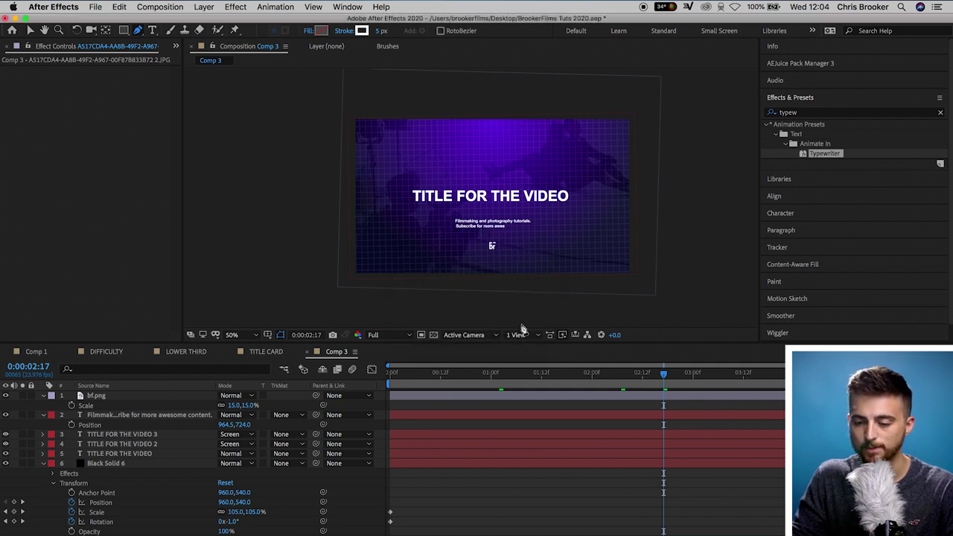
pyautogui.click(361, 30)
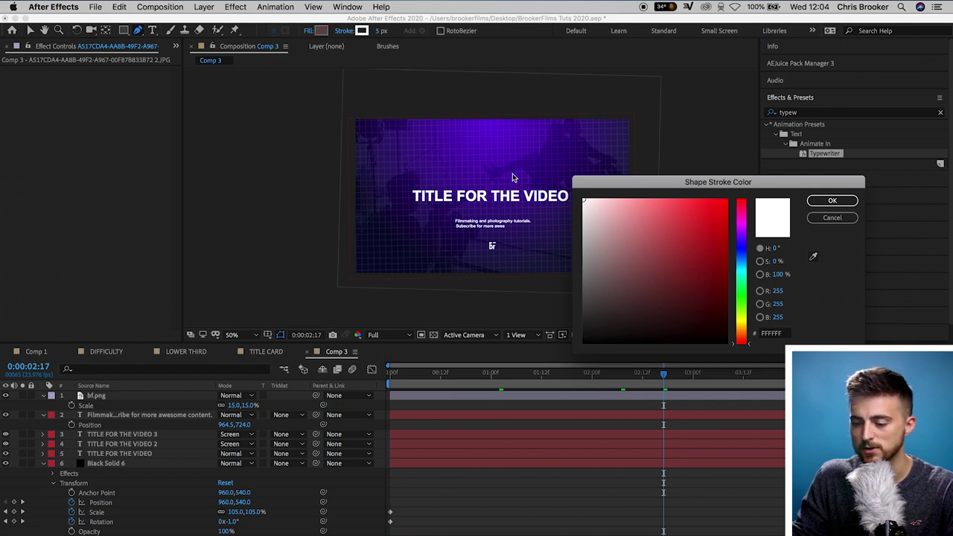
pyautogui.click(831, 201)
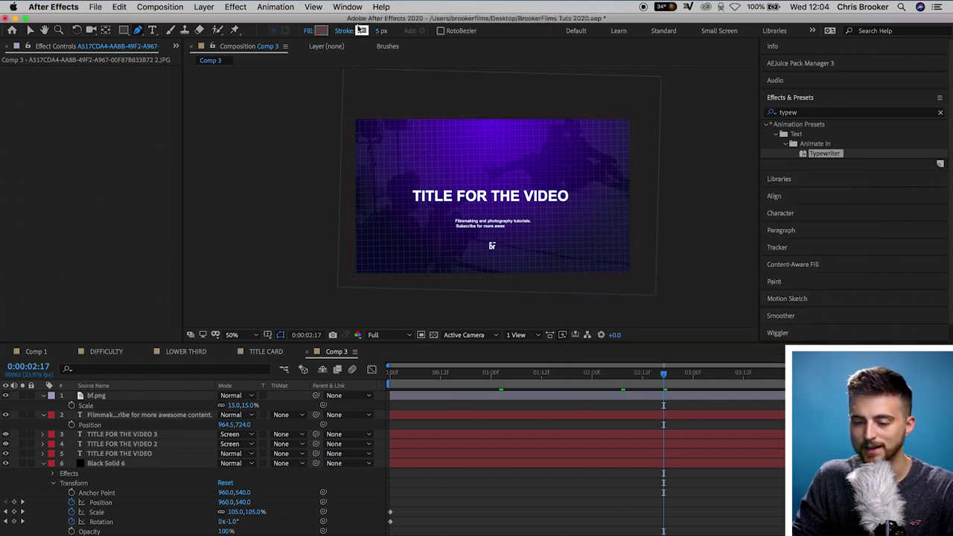
pyautogui.moveTo(387, 31); pyautogui.dragTo(377, 41)
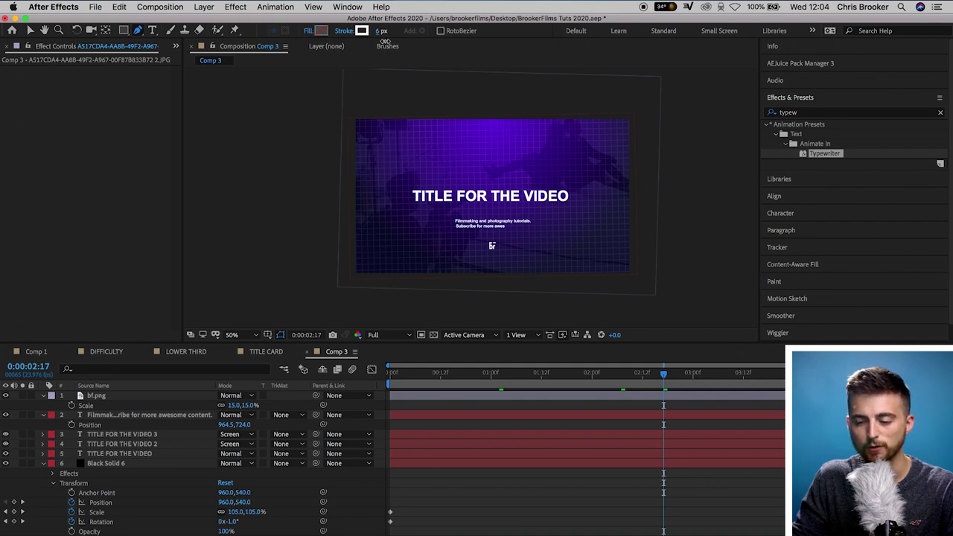
# Draw a closed four-point outline whose corners lie outside the frame, so that two diagonal lines cross the composition
pyautogui.click(288, 137)
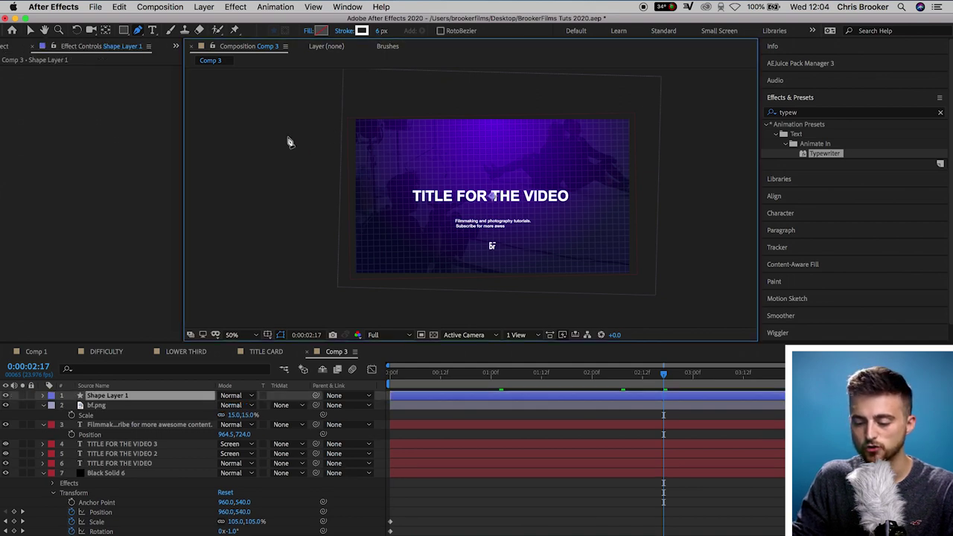
pyautogui.click(459, 311)
pyautogui.click(642, 281)
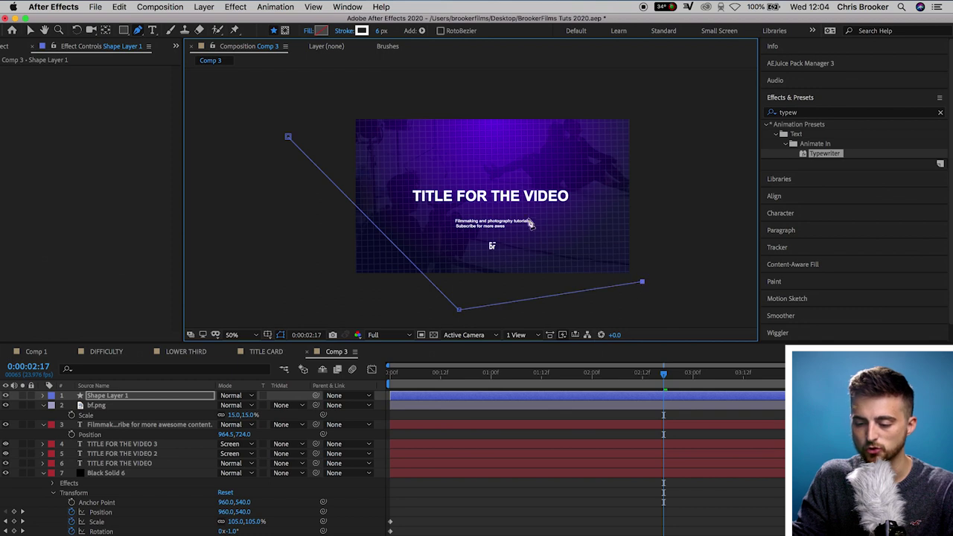
pyautogui.click(421, 95)
pyautogui.click(288, 137)
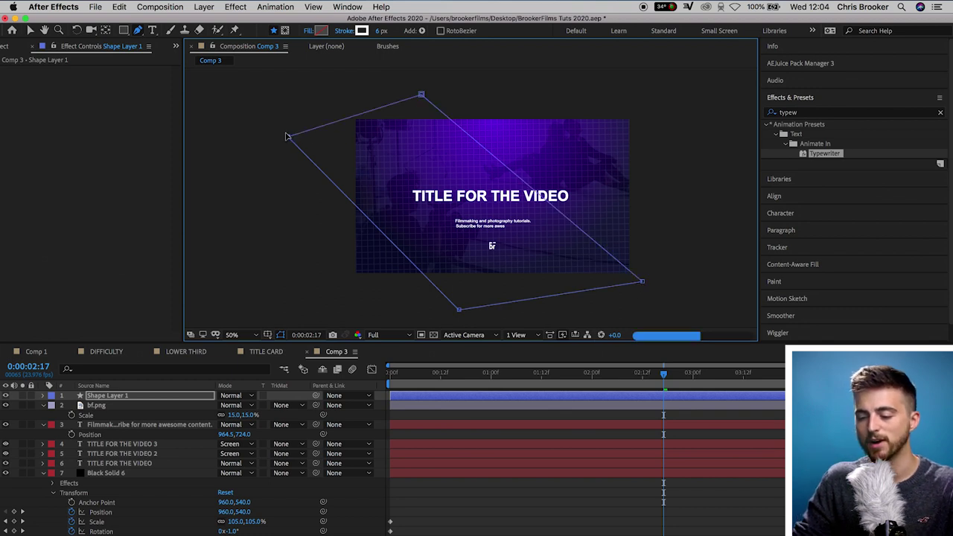
pyautogui.click(30, 30)
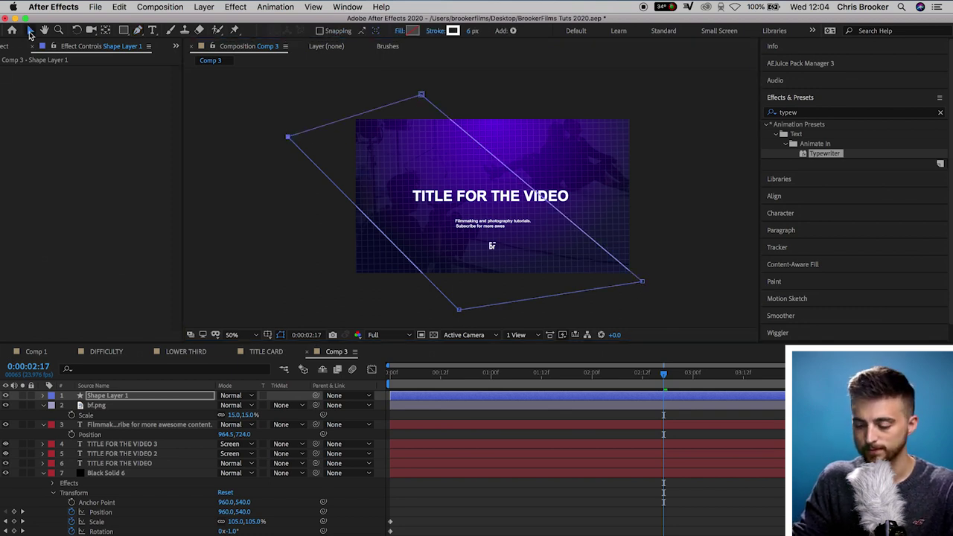
pyautogui.click(553, 511)
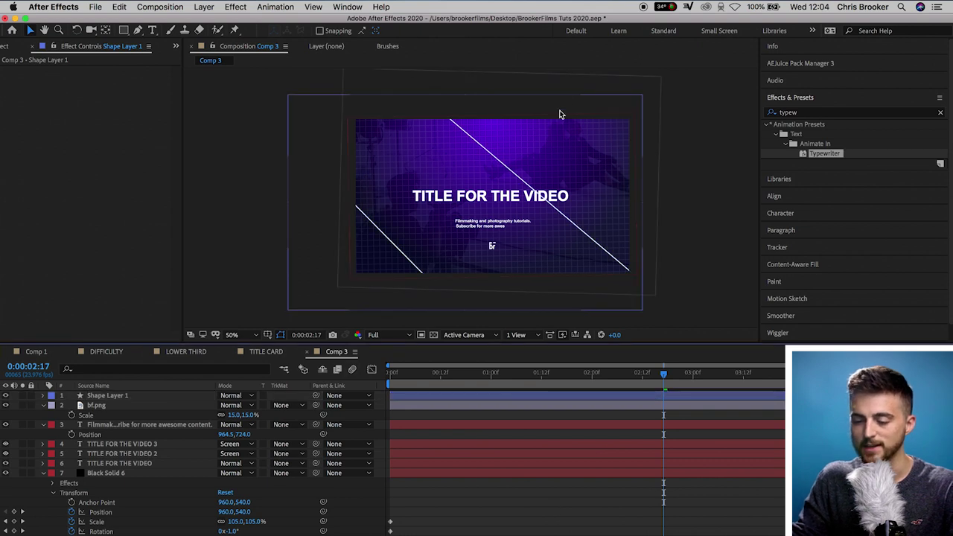
# Lower the opacity of Shape Layer 1 to 8%
pyautogui.click(176, 398)
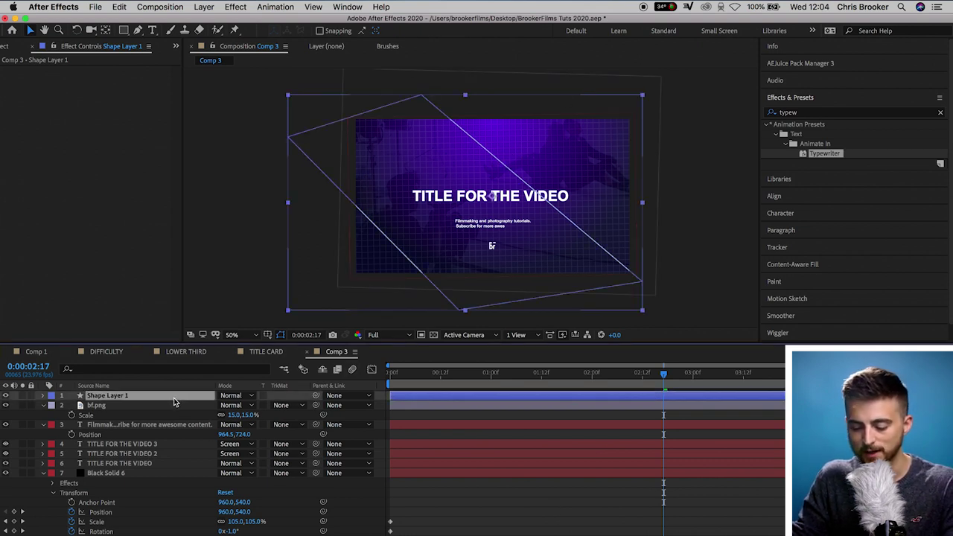
pyautogui.click(43, 397)
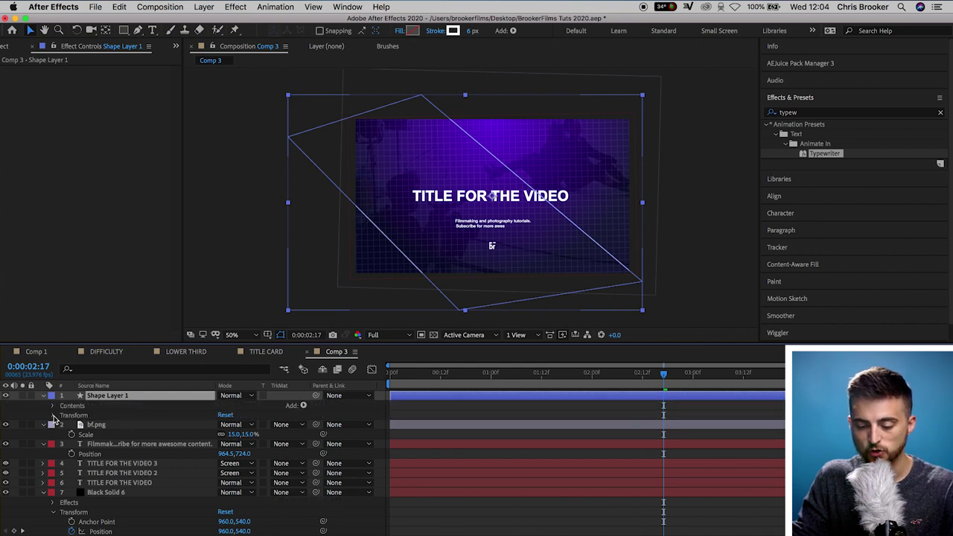
pyautogui.click(53, 416)
pyautogui.moveTo(225, 463); pyautogui.dragTo(179, 469)
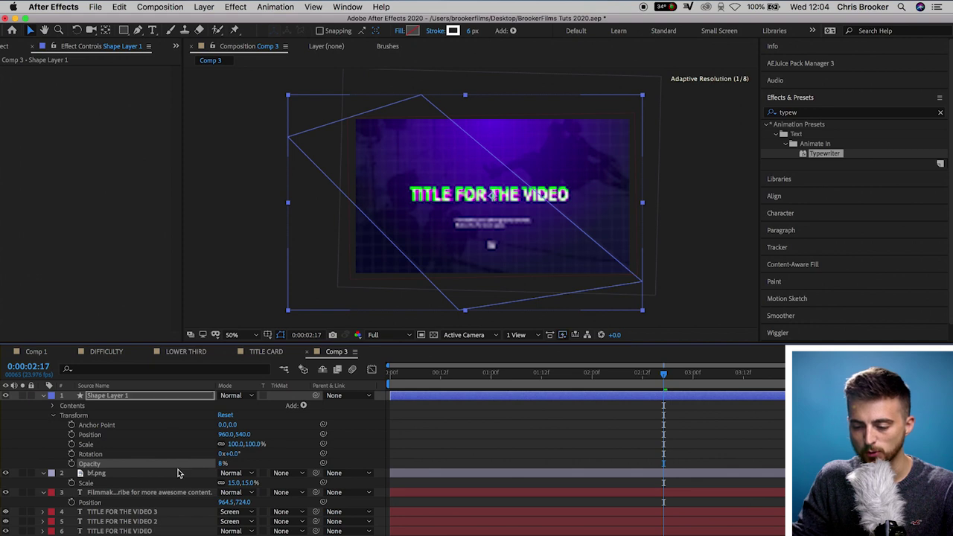
pyautogui.click(488, 443)
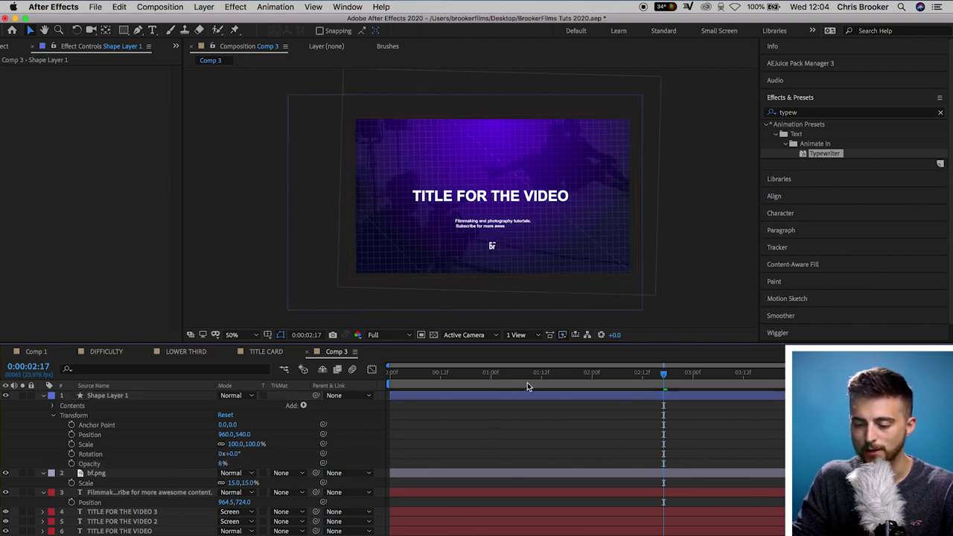
# Set starting Position and Rotation keyframes on Shape Layer 1 at 0:00:00:00
pyautogui.press('Home')
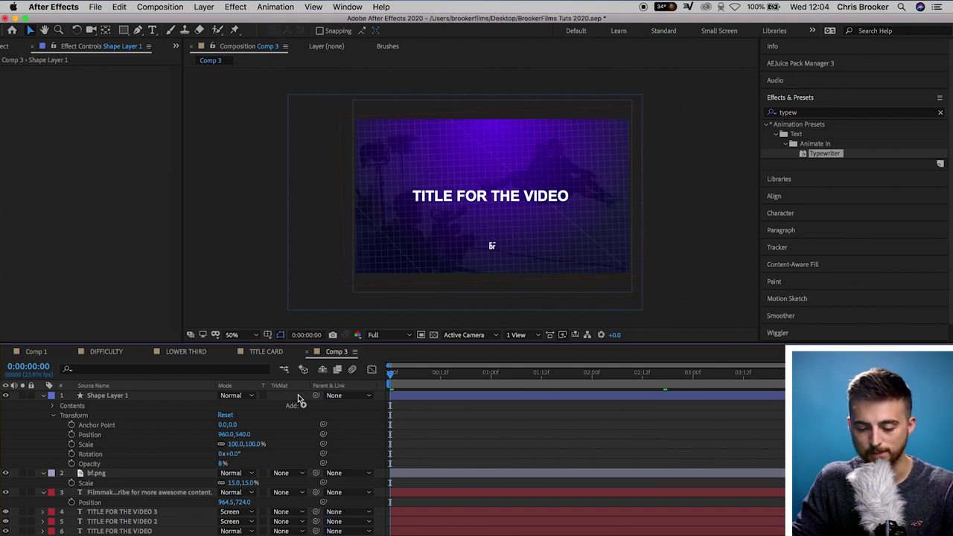
pyautogui.click(72, 434)
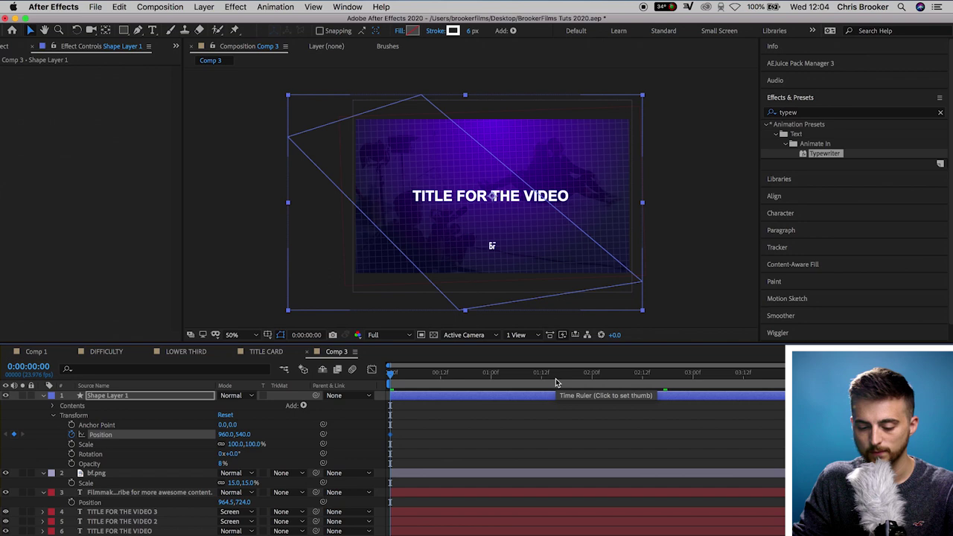
pyautogui.click(72, 455)
# At 0:00:05:10, keyframe Shape Layer 1 with rotation 11° and position 1112, 548, and preview the line movement
pyautogui.press('space')
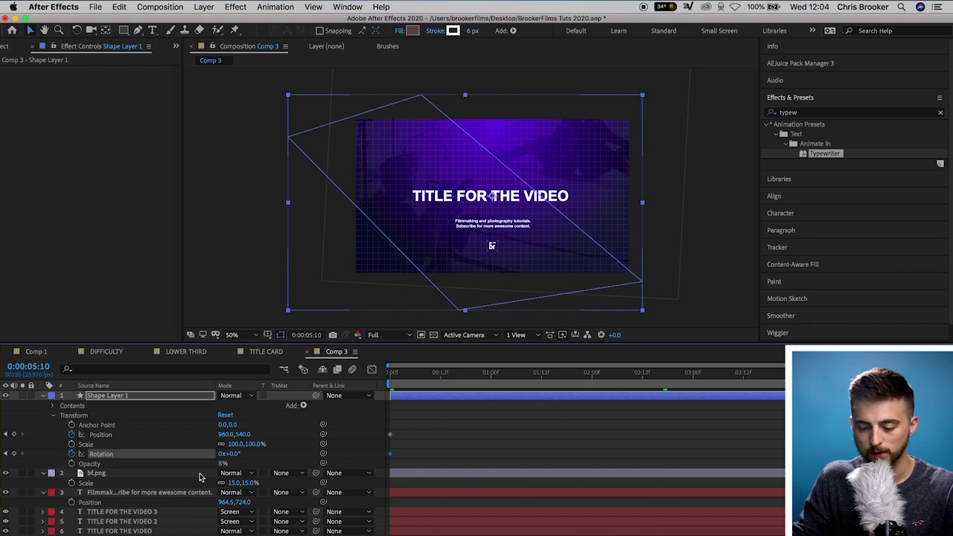
pyautogui.moveTo(239, 454); pyautogui.dragTo(241, 453)
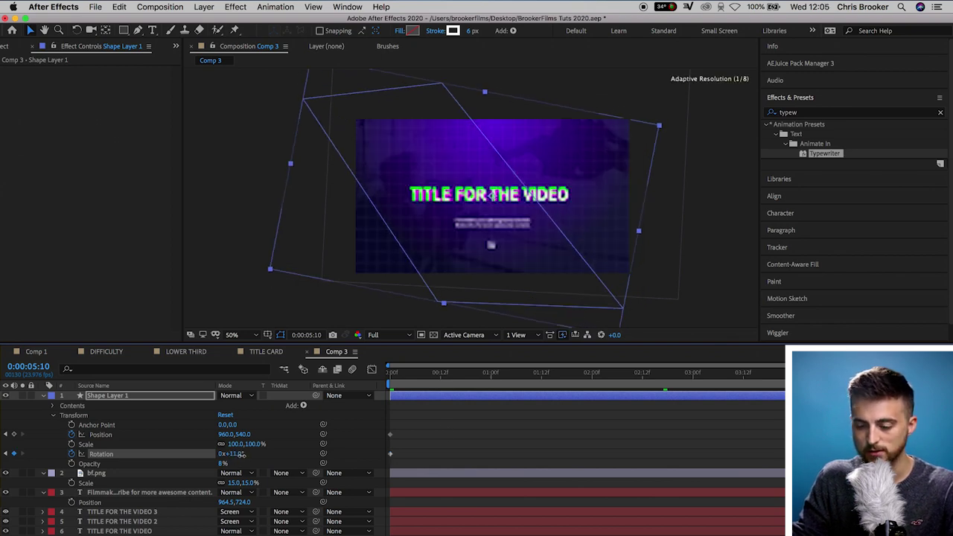
pyautogui.moveTo(452, 175); pyautogui.dragTo(474, 177)
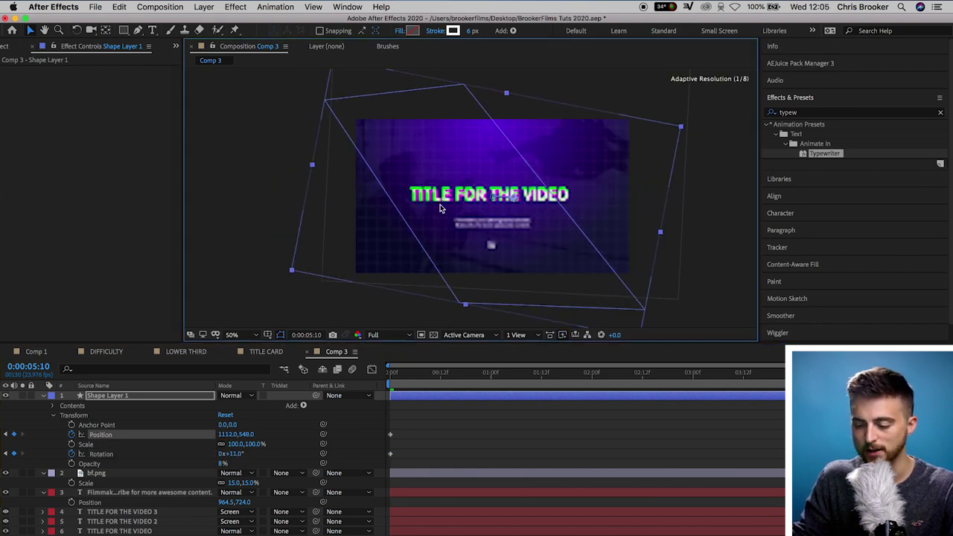
pyautogui.moveTo(618, 370); pyautogui.dragTo(685, 373)
pyautogui.click(490, 372)
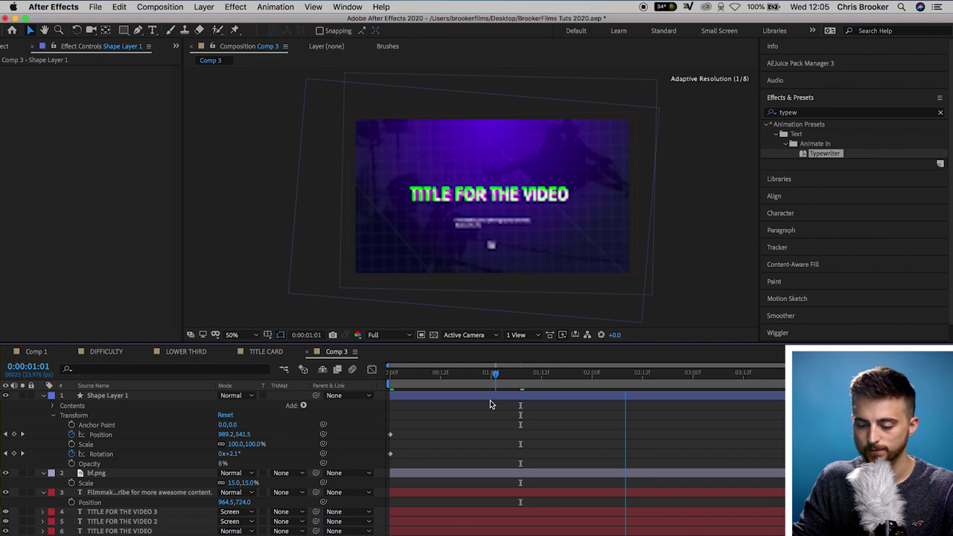
# Check the finished TITLE CARD composition for reference, then return to Comp 3 and collapse Shape Layer 1
pyautogui.click(257, 351)
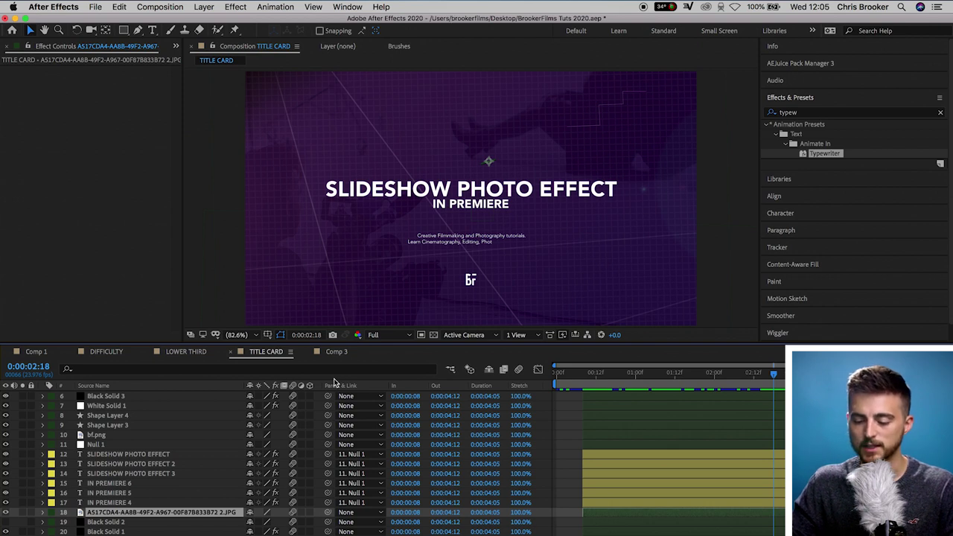
pyautogui.click(336, 351)
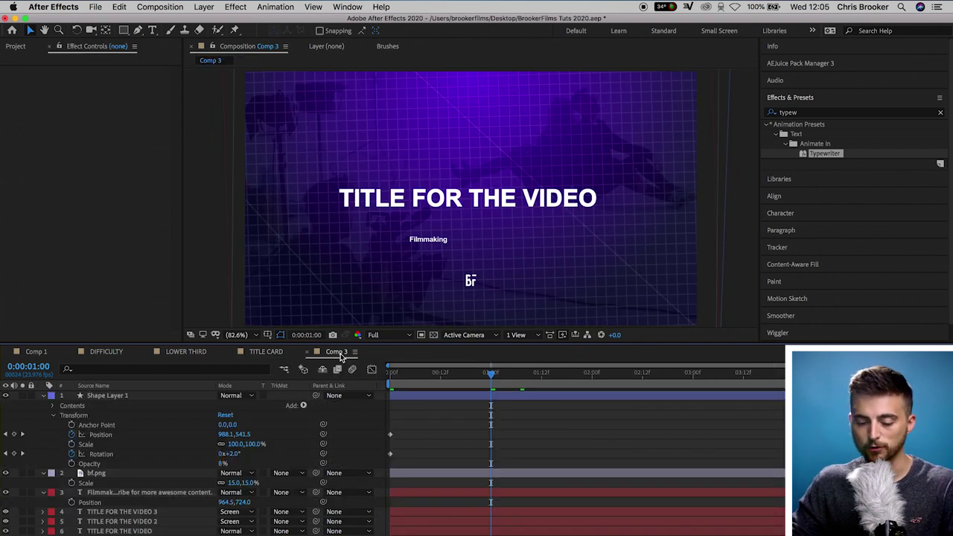
pyautogui.click(43, 396)
pyautogui.click(43, 404)
pyautogui.click(43, 415)
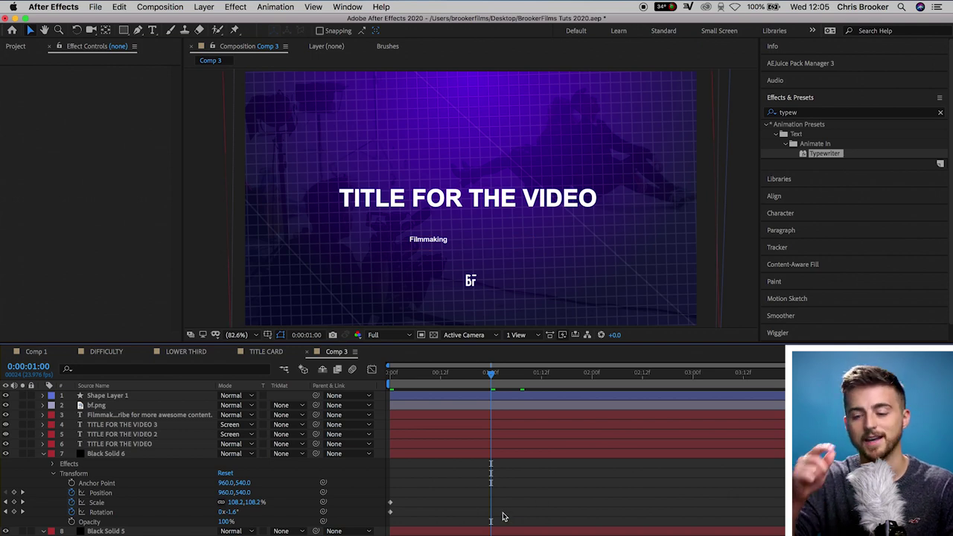
# Draw an open stair-stepped line with the Pen tool on a new shape layer, rising from above the title toward the frame's upper-right corner
pyautogui.click(138, 31)
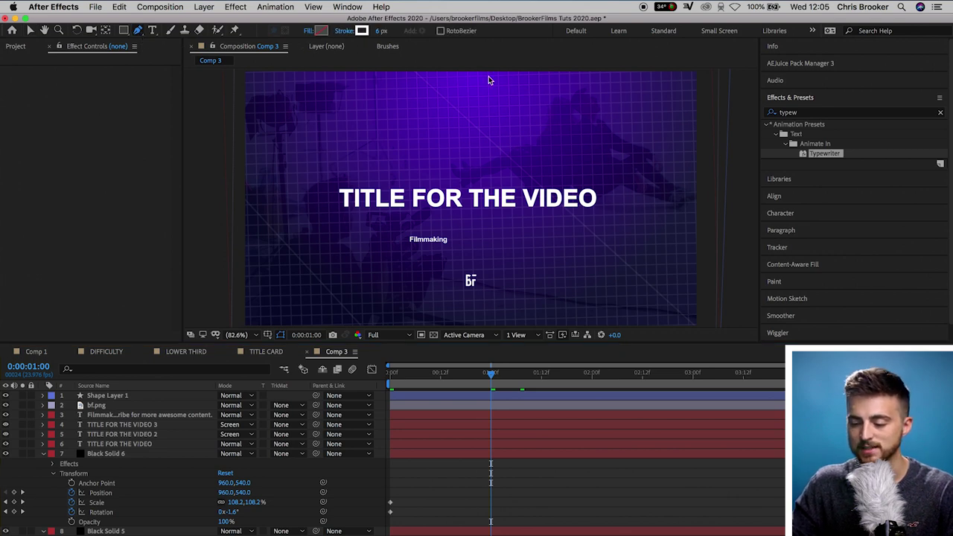
pyautogui.click(558, 153)
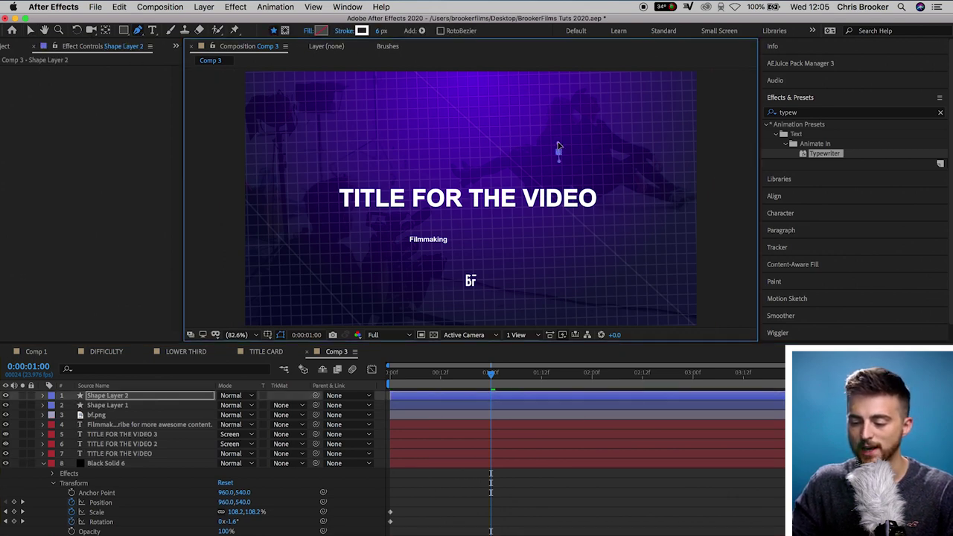
pyautogui.click(582, 134)
pyautogui.click(581, 111)
pyautogui.click(612, 110)
pyautogui.click(640, 88)
pyautogui.click(651, 77)
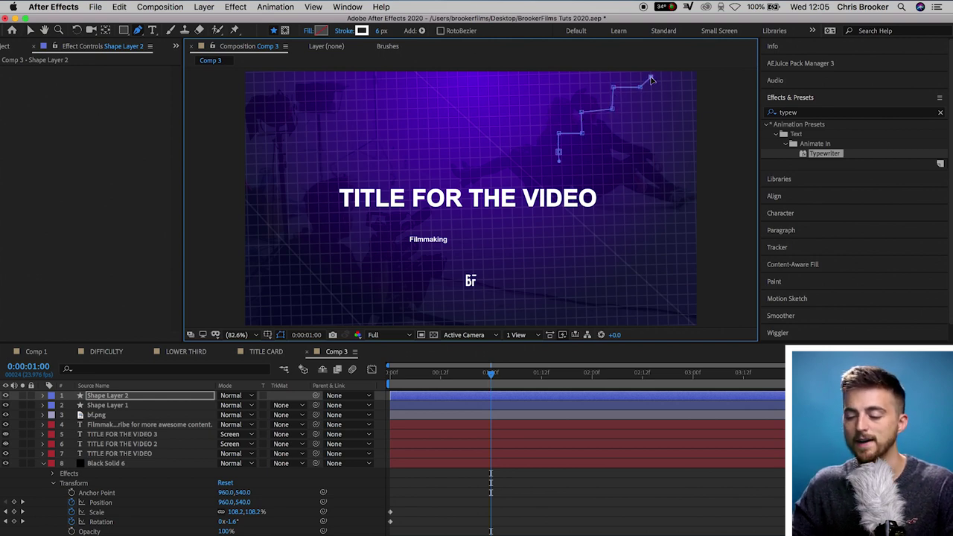
pyautogui.click(535, 500)
# Add Trim Paths to the stepped line on Shape Layer 2
pyautogui.click(461, 396)
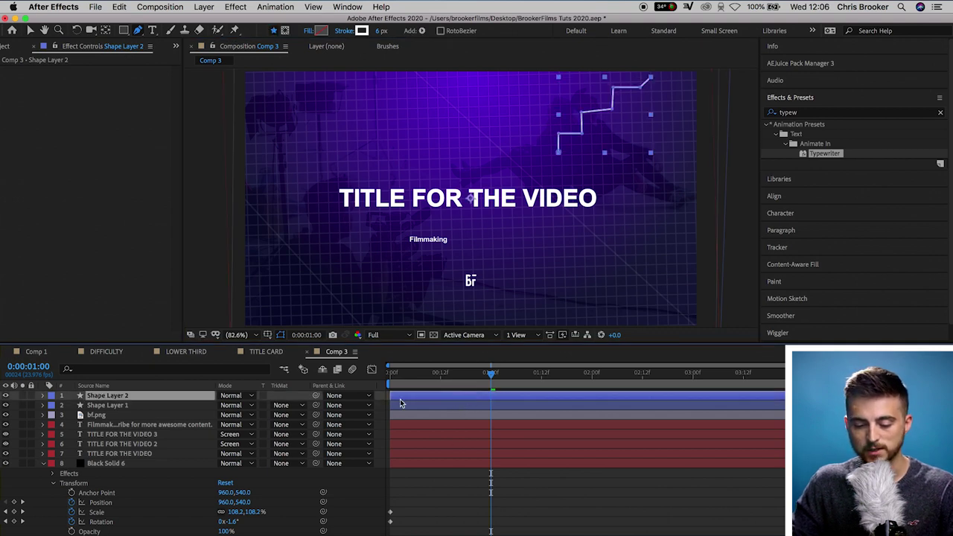
pyautogui.click(43, 395)
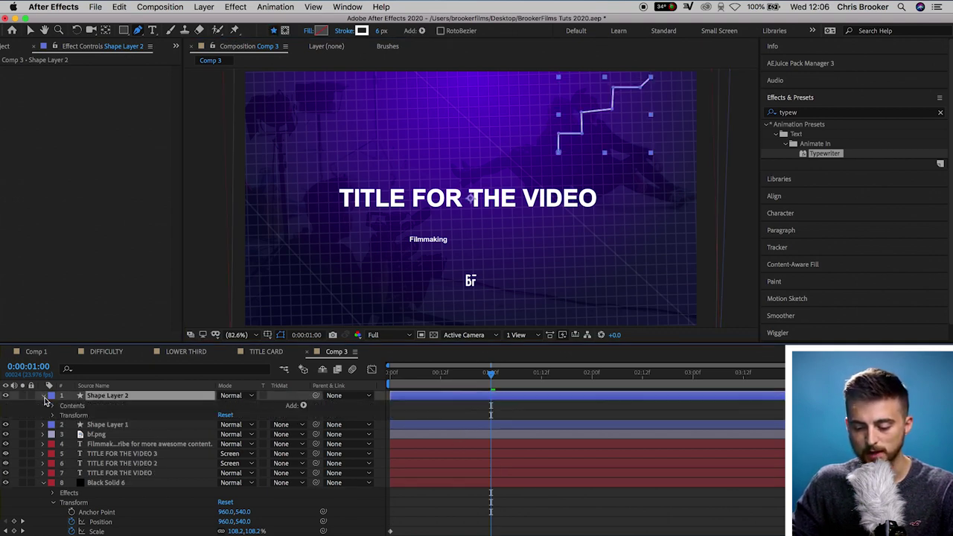
pyautogui.click(303, 406)
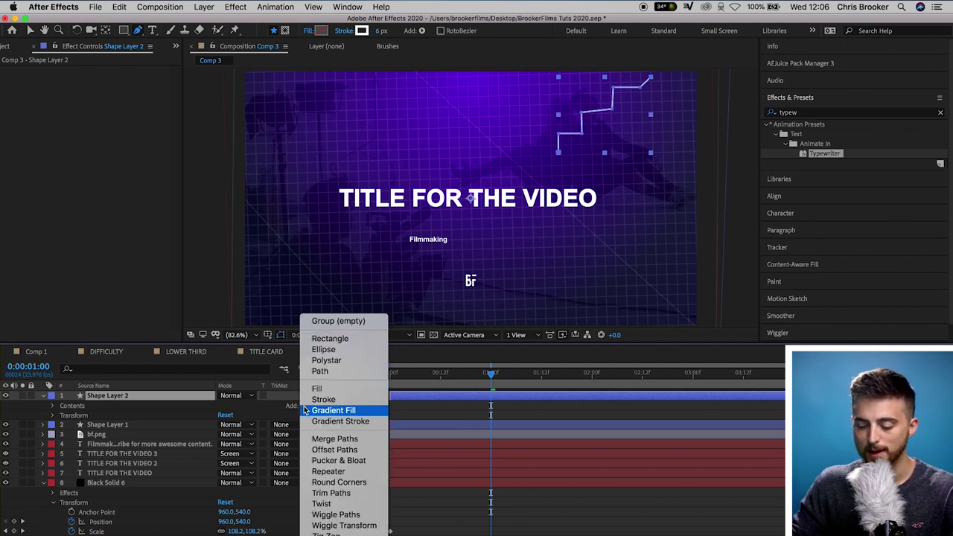
pyautogui.click(331, 493)
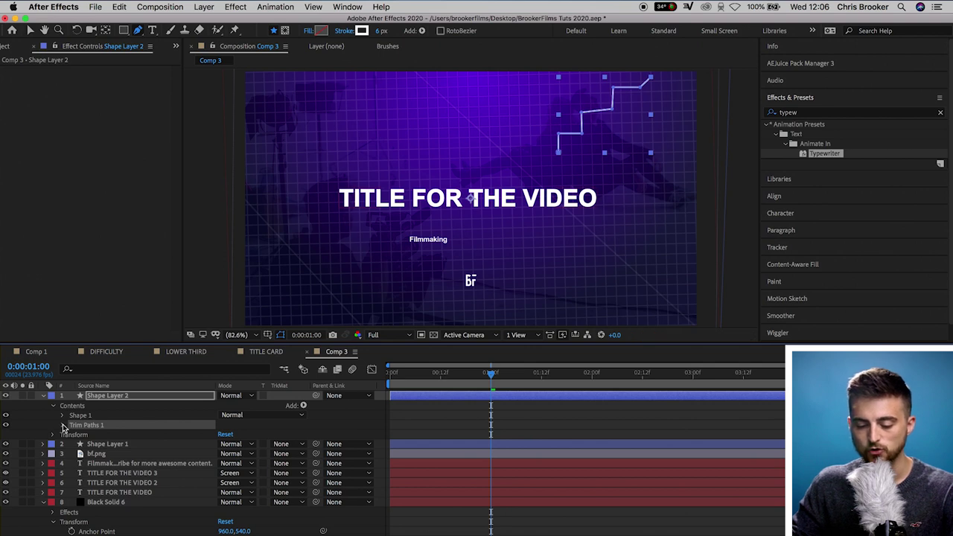
# Set the Trim Paths End value to 0% and keyframe it at 0:00:00:19
pyautogui.click(64, 425)
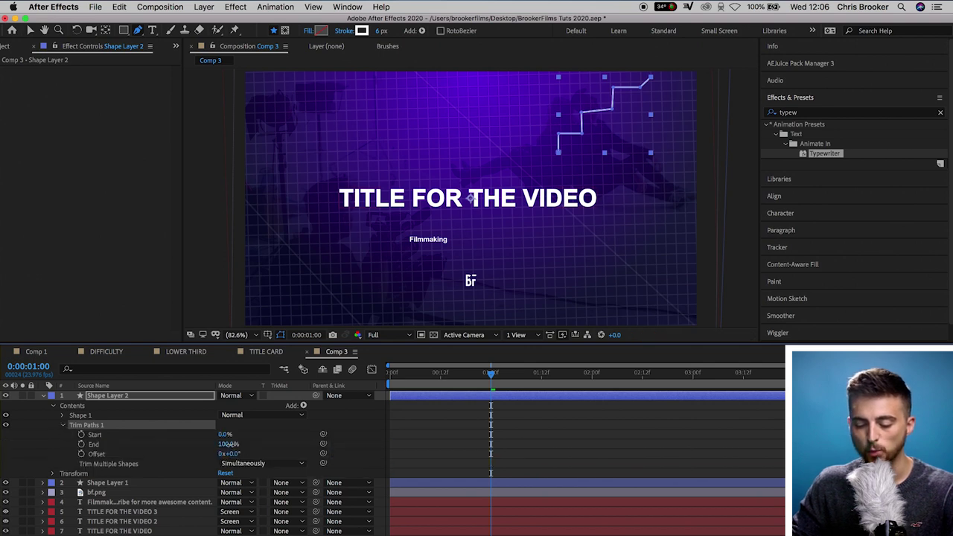
pyautogui.moveTo(228, 444)
pyautogui.mouseDown()
pyautogui.moveTo(176, 457)
pyautogui.moveTo(221, 446)
pyautogui.mouseUp()
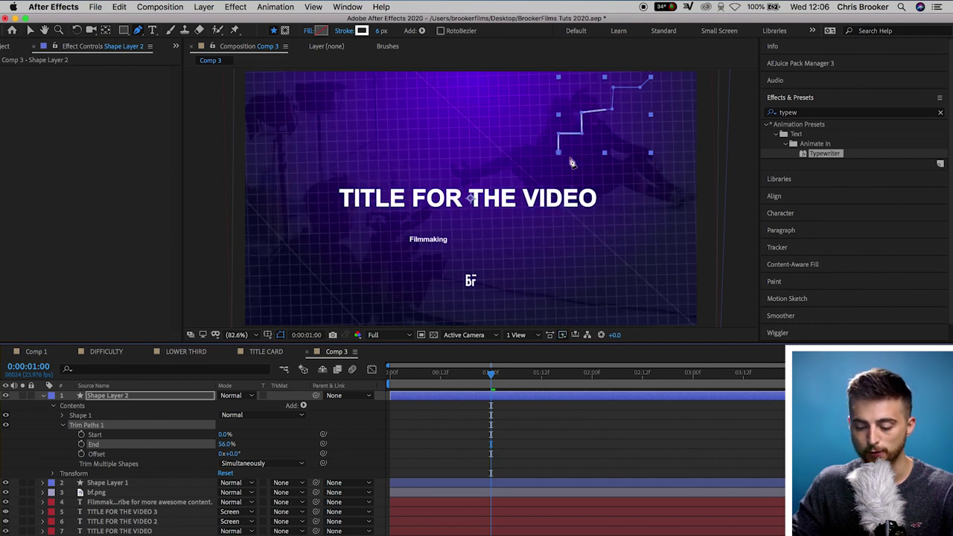
pyautogui.moveTo(225, 445); pyautogui.dragTo(129, 463)
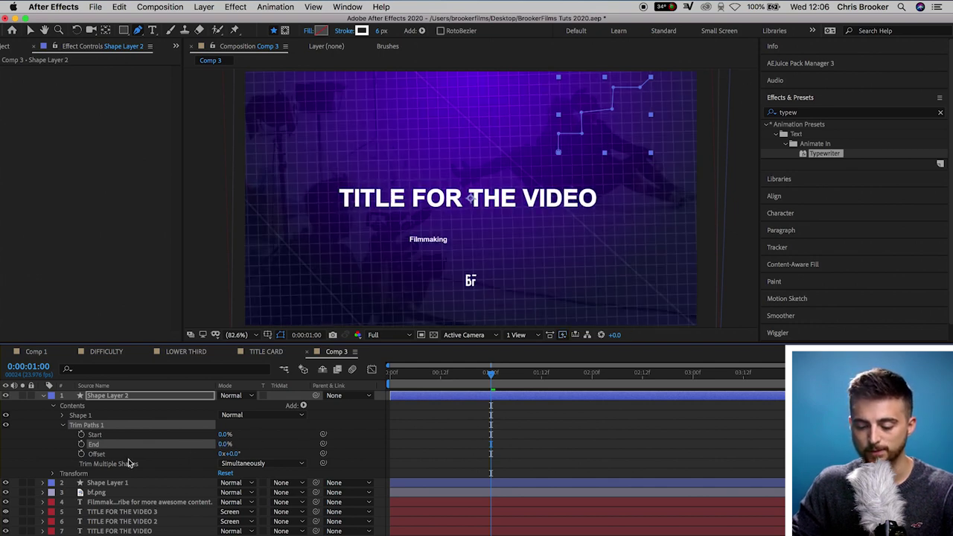
pyautogui.moveTo(493, 378); pyautogui.dragTo(469, 380)
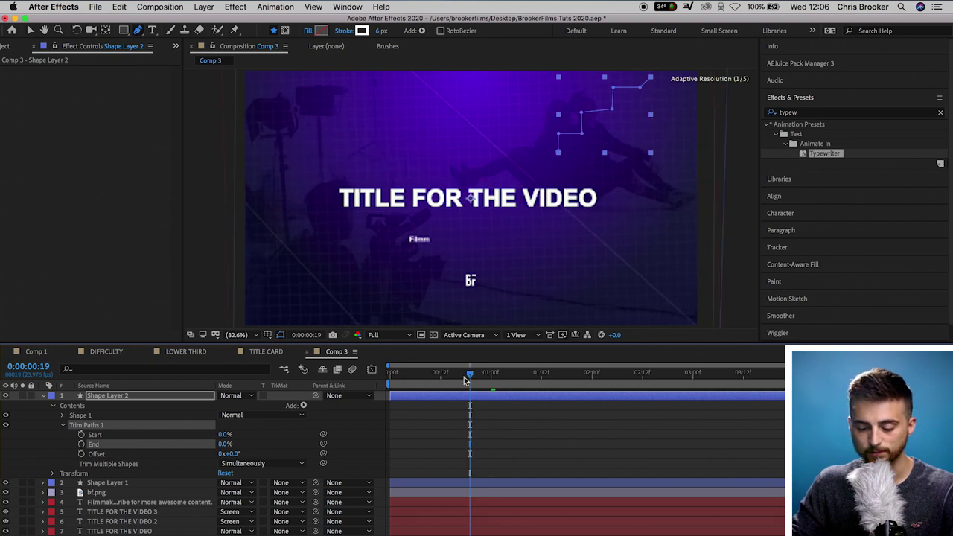
pyautogui.click(82, 445)
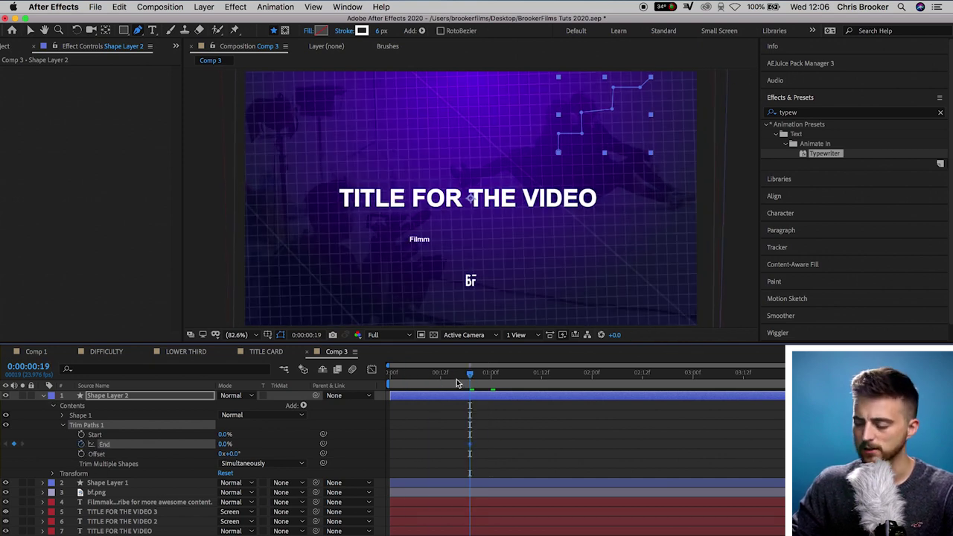
# At 0:00:04:05, keyframe the Trim Paths End value at 100%
pyautogui.press('space')
pyautogui.press('space')
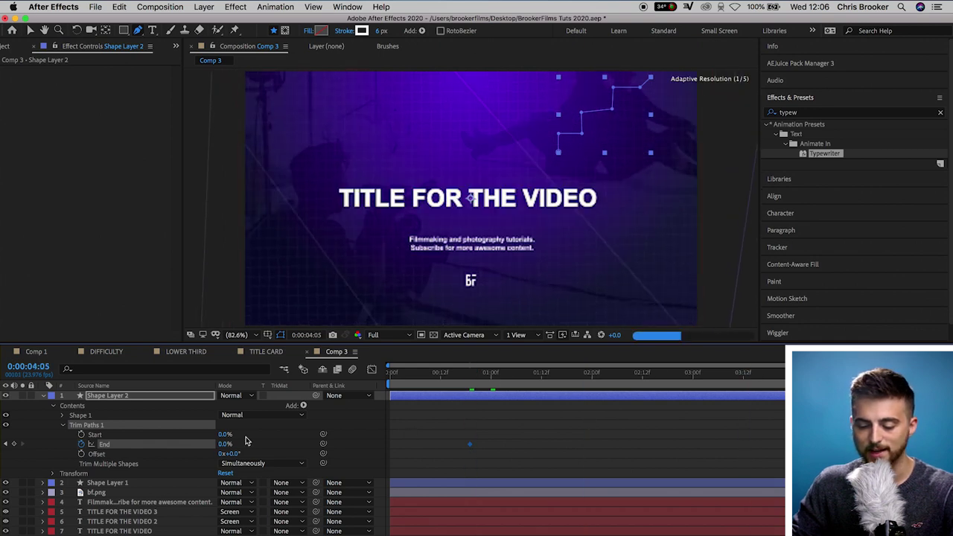
pyautogui.click(225, 444)
pyautogui.write('100')
pyautogui.press('Return')
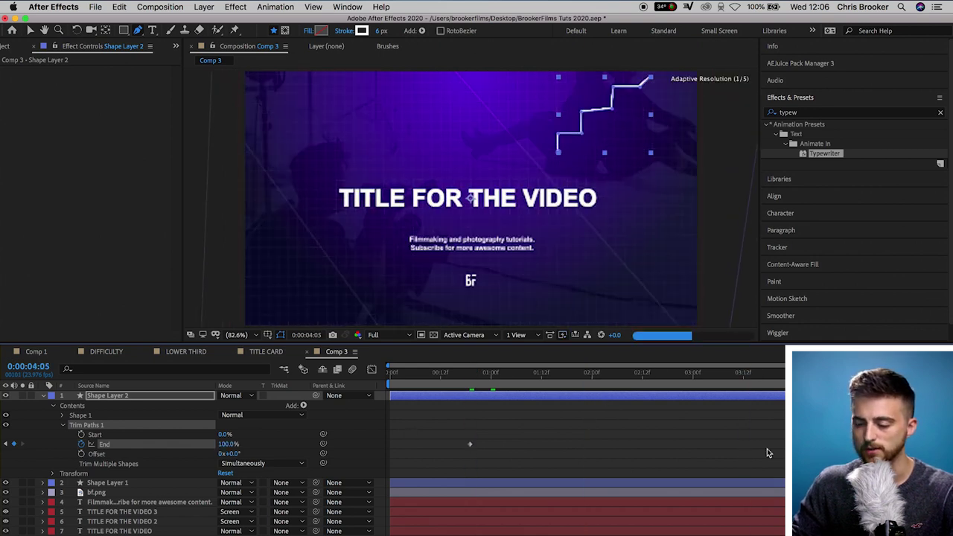
# Reduce the stroke width of Shape Layer 2's stepped line to 1 px
pyautogui.click(706, 466)
pyautogui.click(679, 403)
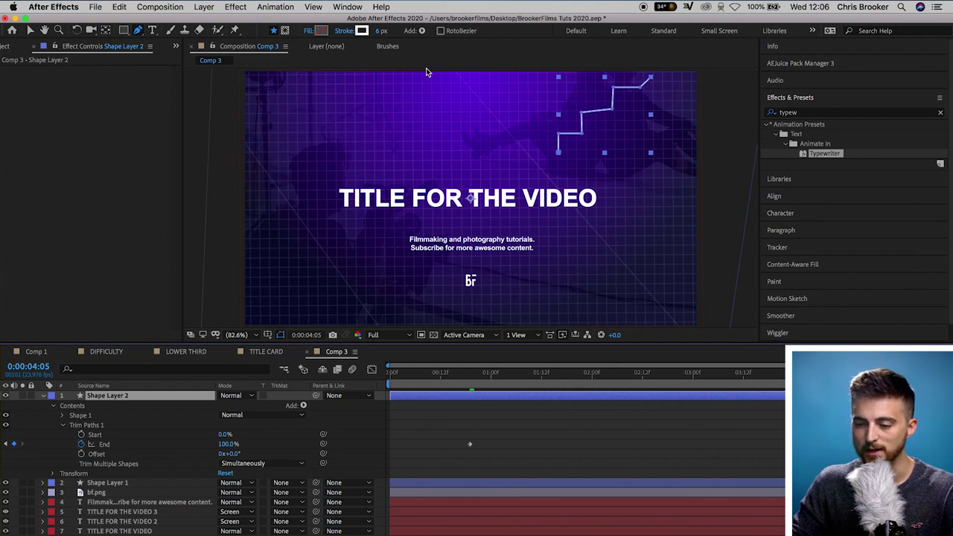
pyautogui.click(381, 31)
pyautogui.write('3')
pyautogui.press('Return')
pyautogui.click(702, 441)
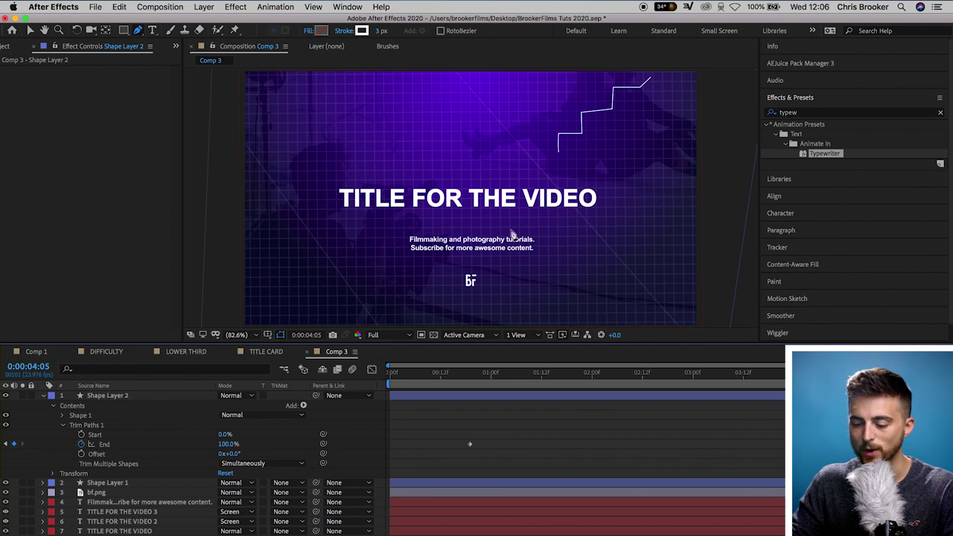
pyautogui.click(422, 396)
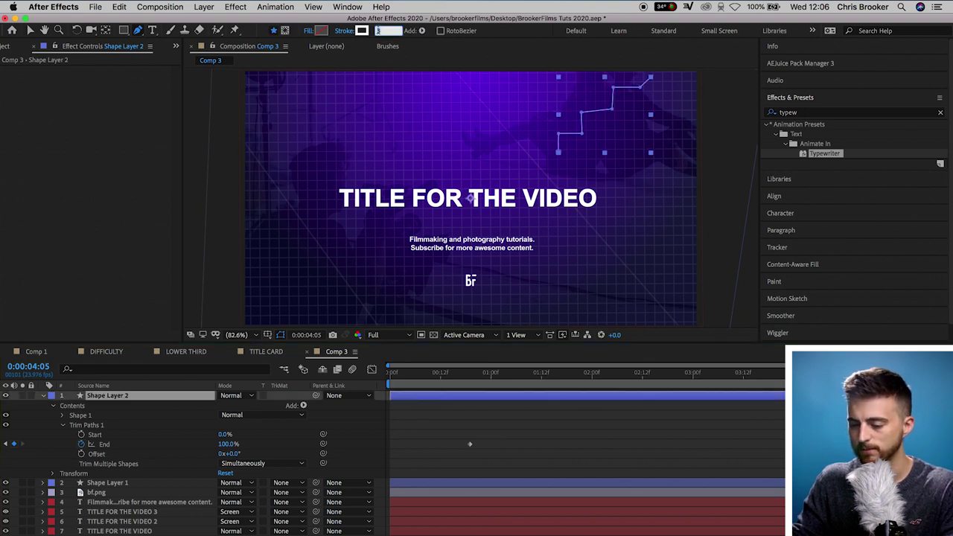
pyautogui.moveTo(379, 30); pyautogui.dragTo(369, 31)
pyautogui.click(704, 453)
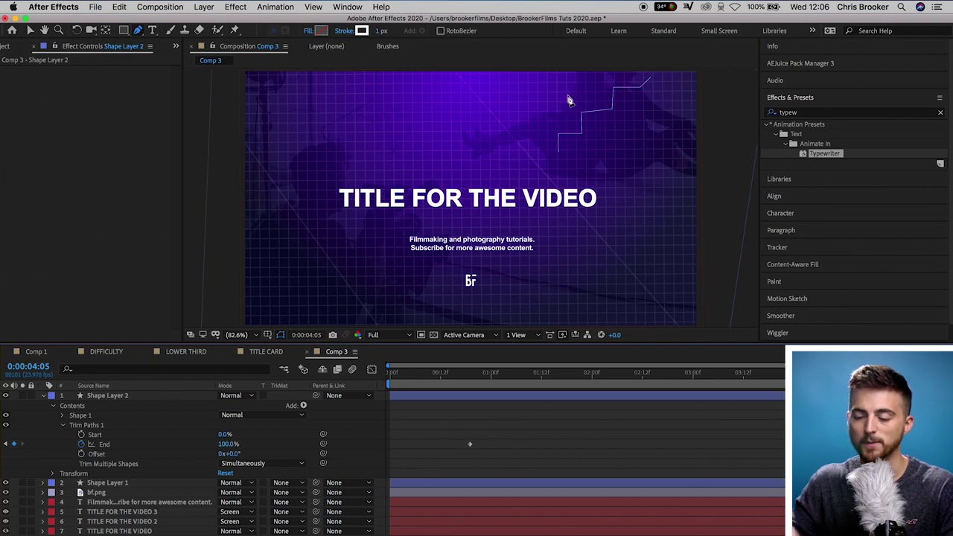
# Set the opacity of Shape Layer 2 to 48%
pyautogui.click(148, 396)
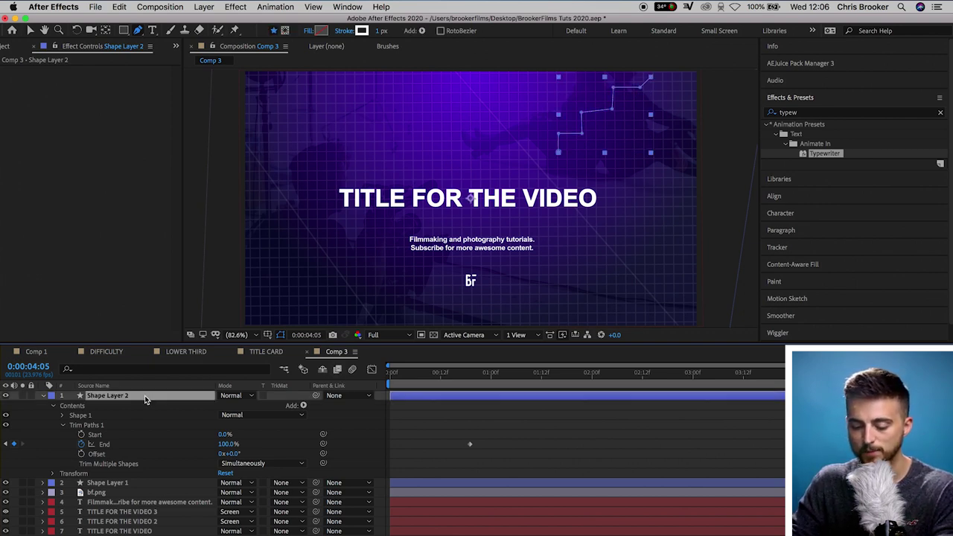
pyautogui.press('t')
pyautogui.moveTo(226, 404); pyautogui.dragTo(163, 410)
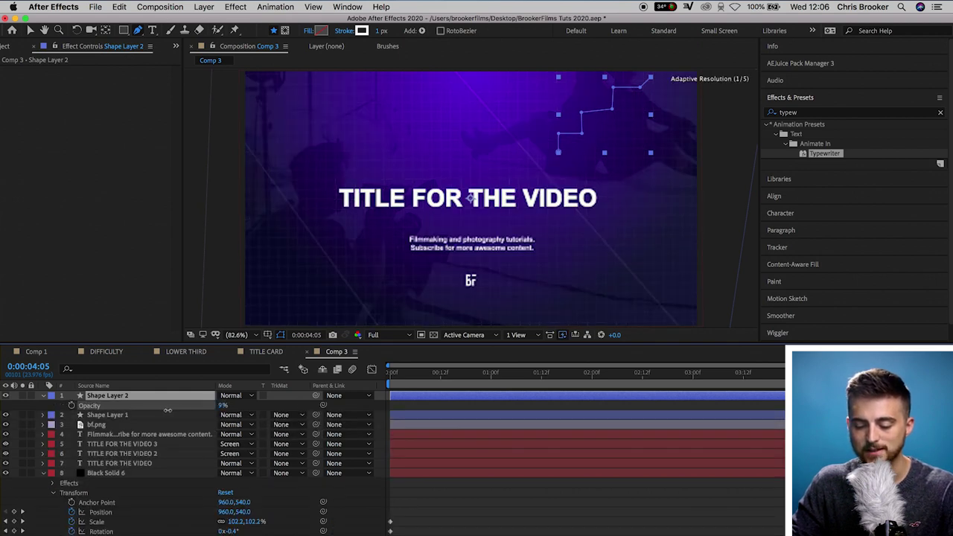
pyautogui.moveTo(167, 410); pyautogui.dragTo(166, 410)
pyautogui.press('F2')
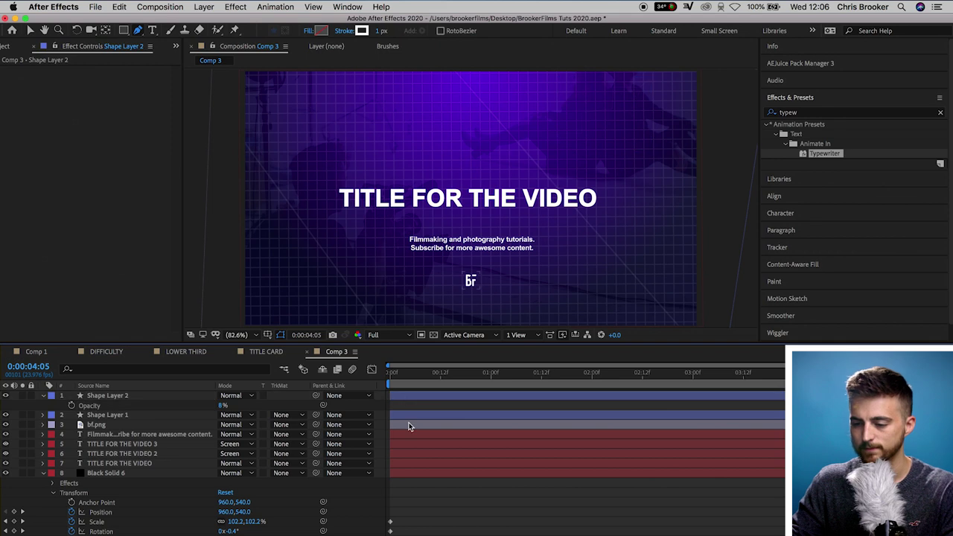
pyautogui.moveTo(222, 405); pyautogui.dragTo(240, 408)
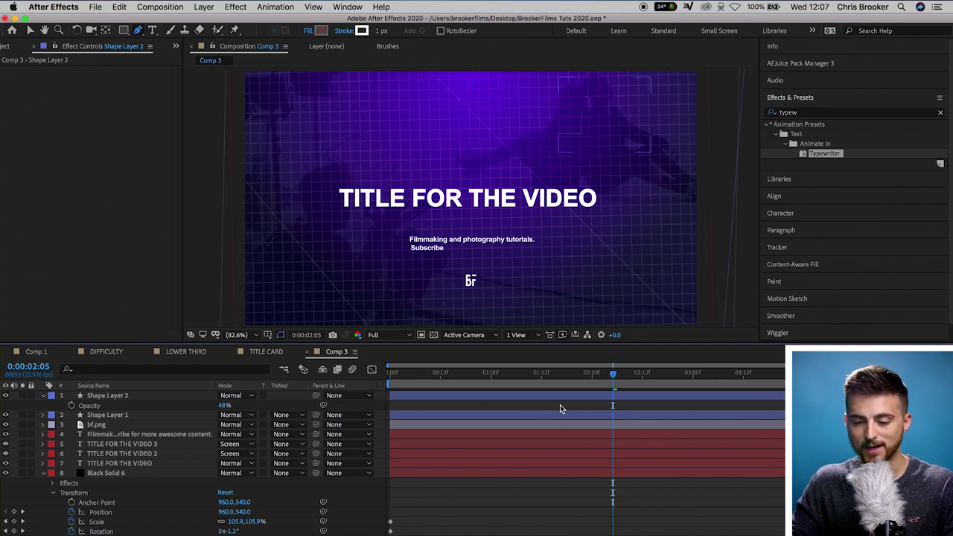
# Create a new 1920 × 1080 px black solid above the other layers
pyautogui.click(203, 7)
pyautogui.moveTo(212, 21)
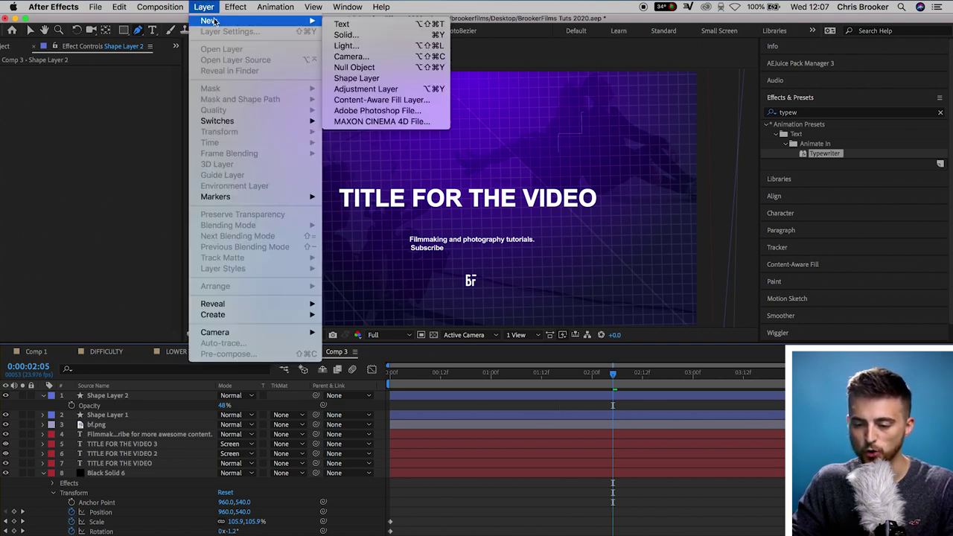
pyautogui.click(405, 35)
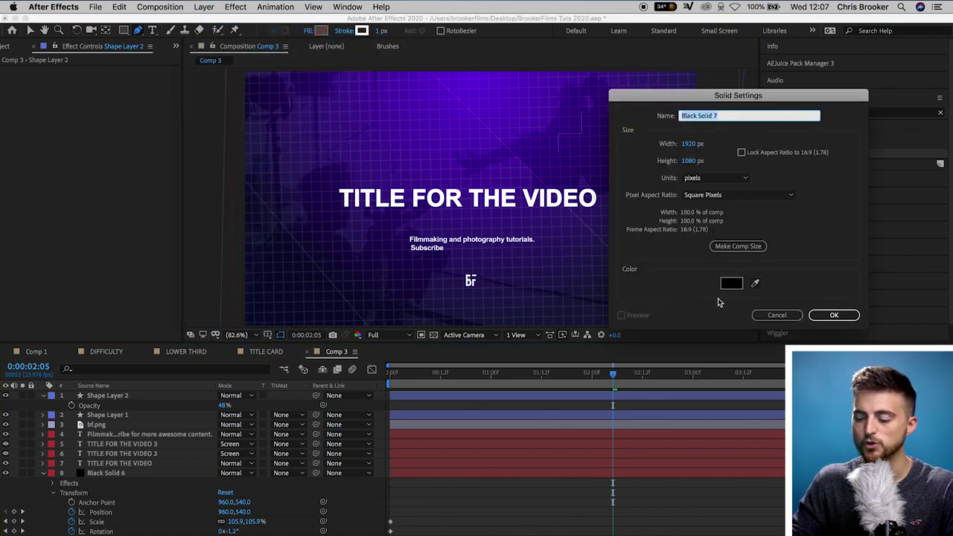
pyautogui.press('Return')
# Apply the Lens Flare effect to Black Solid 7 and place the flare center at about 1298, 582
pyautogui.click(834, 112)
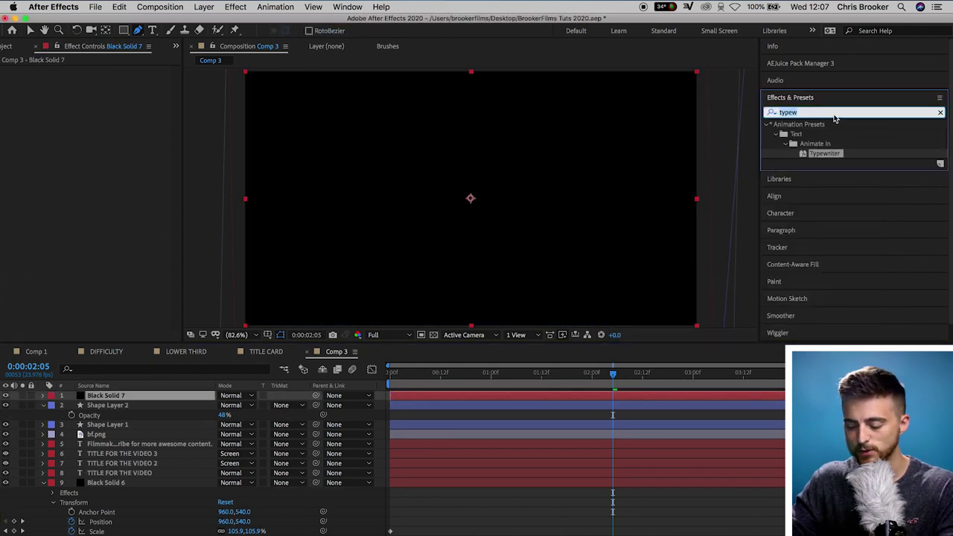
pyautogui.write('flare')
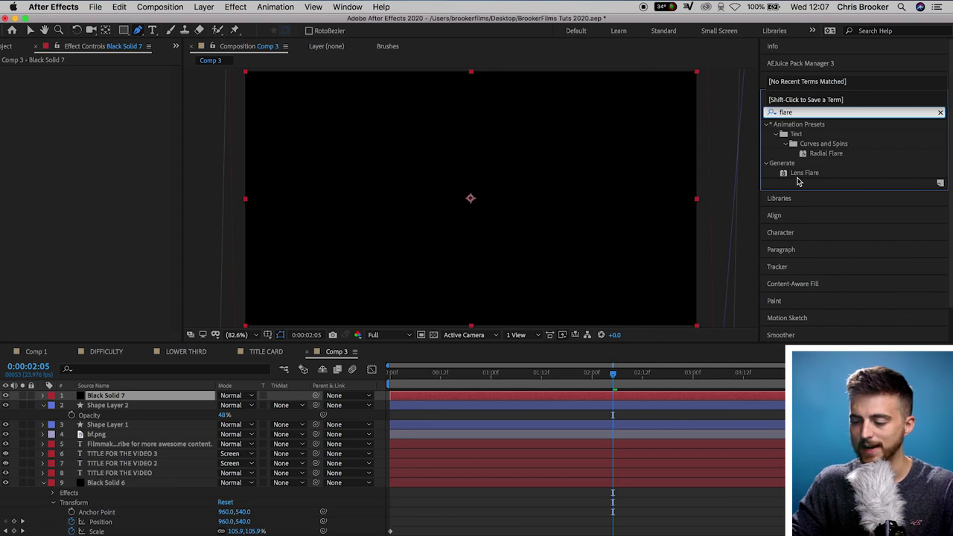
pyautogui.click(802, 174)
pyautogui.moveTo(802, 171); pyautogui.dragTo(551, 237)
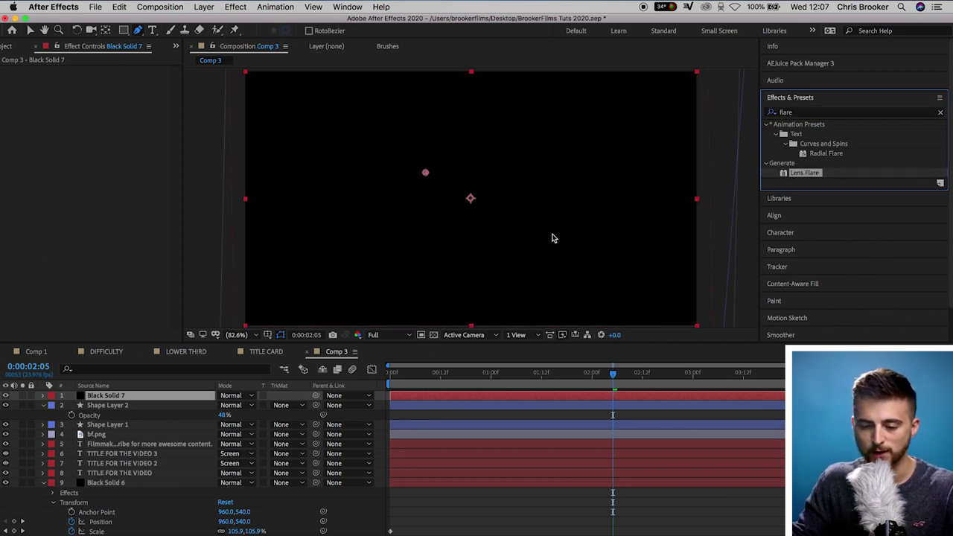
pyautogui.moveTo(431, 172); pyautogui.dragTo(552, 208)
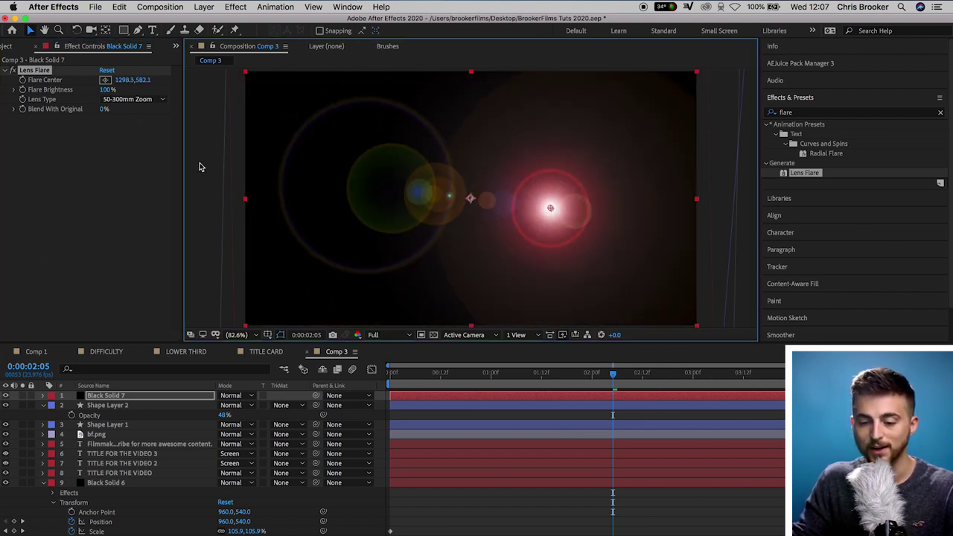
# Try the 35mm Prime lens type on the flare and settle on 105mm Prime
pyautogui.click(112, 105)
pyautogui.click(130, 100)
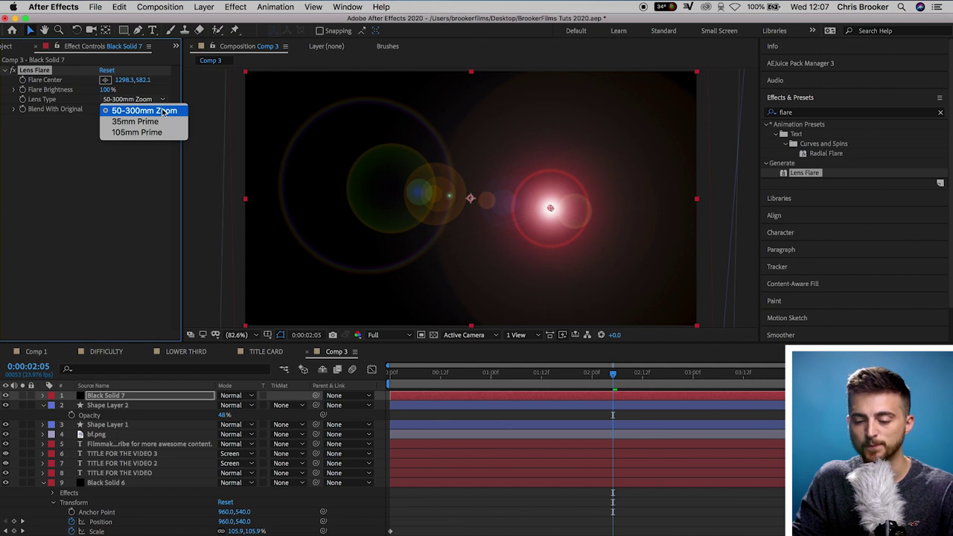
pyautogui.click(137, 121)
pyautogui.click(157, 101)
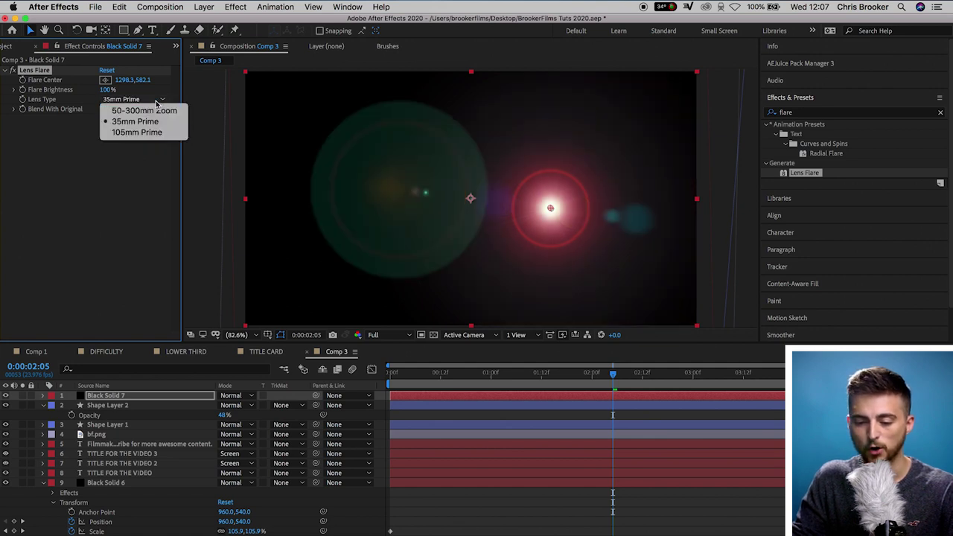
pyautogui.click(137, 131)
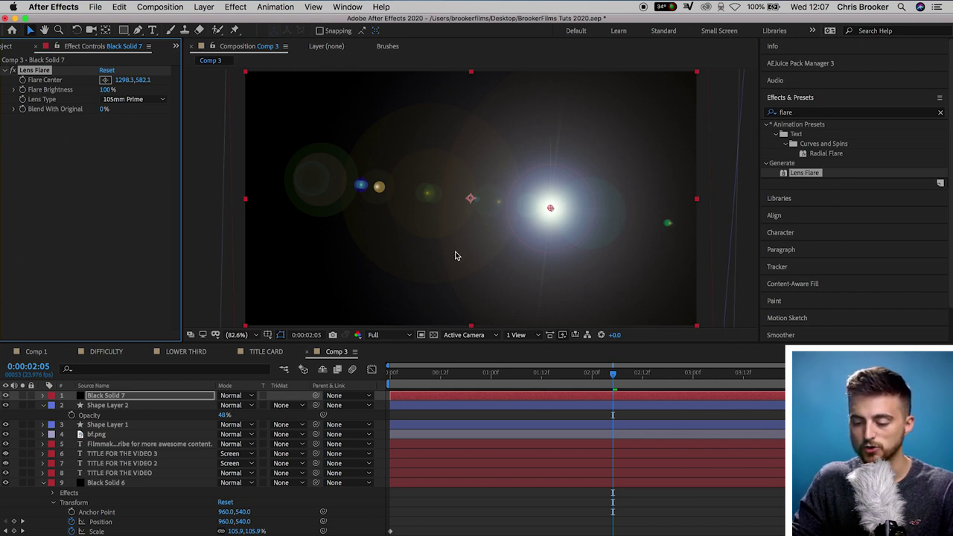
# Animate Black Solid 7's flare center from about 2166, -26 at 0:00 to about 2350, 954 at 0:00:05:10
pyautogui.scroll(-2, 457, 255)
pyautogui.press('Home')
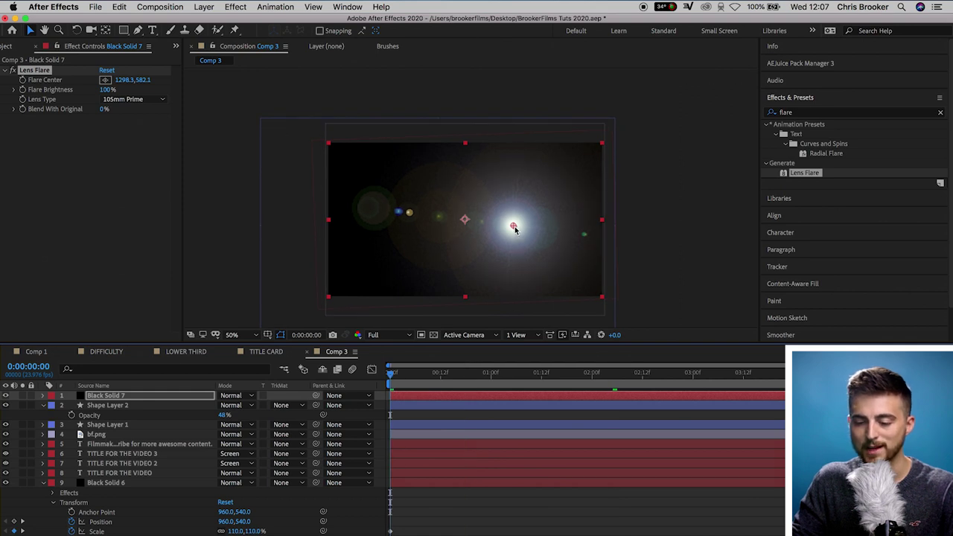
pyautogui.moveTo(514, 228); pyautogui.dragTo(638, 142)
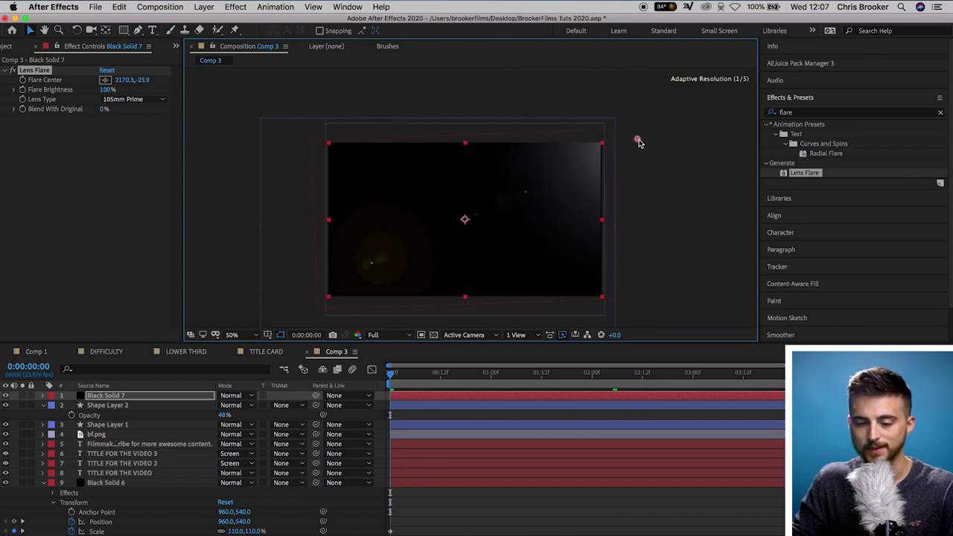
pyautogui.click(22, 80)
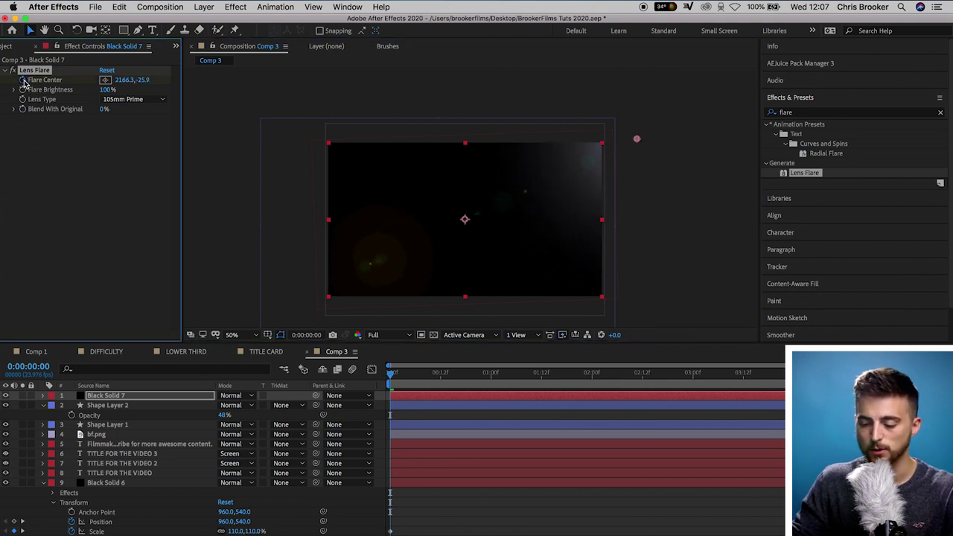
pyautogui.press('space')
pyautogui.moveTo(642, 148); pyautogui.dragTo(667, 283)
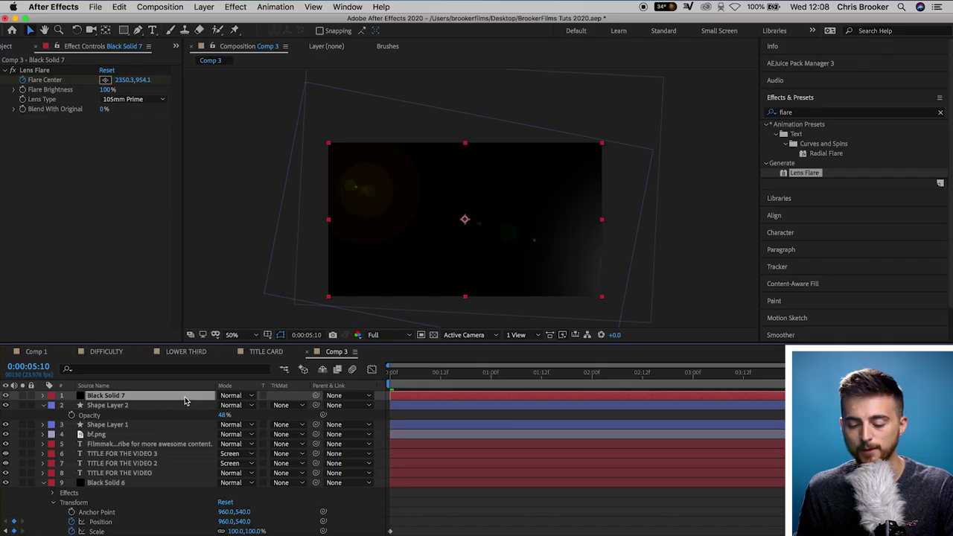
# Set Black Solid 7's blending mode to Screen and scrub to 0:00:03:16 to check the flare over the title card
pyautogui.click(234, 396)
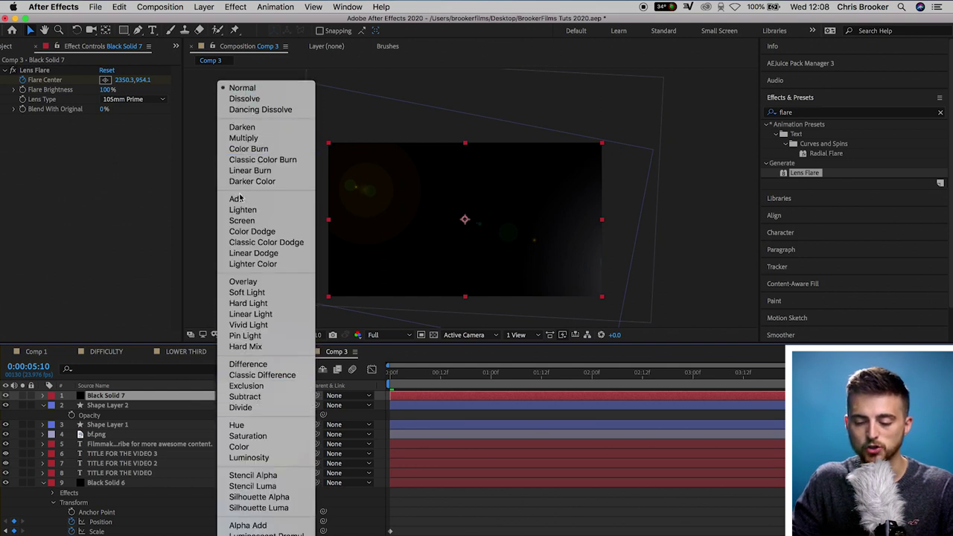
pyautogui.click(238, 221)
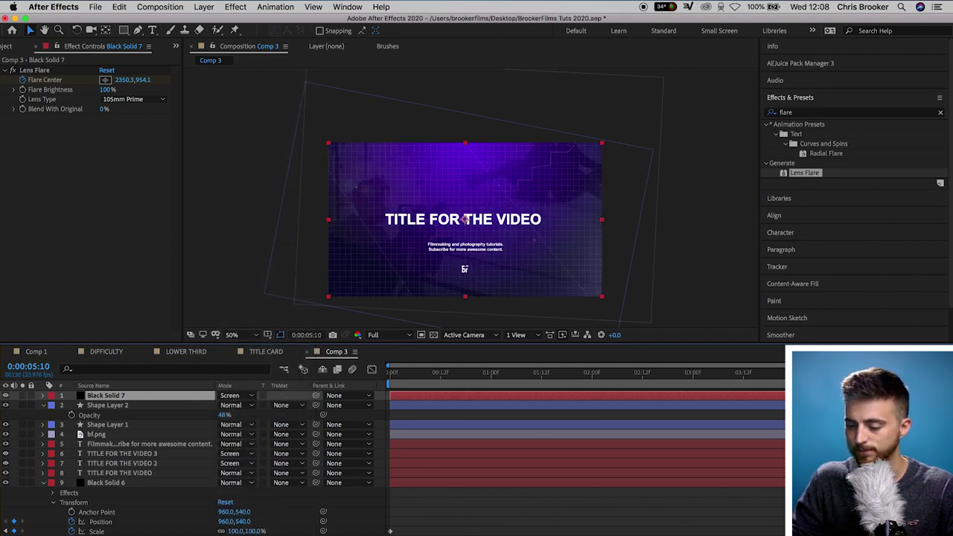
pyautogui.moveTo(566, 384); pyautogui.dragTo(750, 385)
pyautogui.click(237, 334)
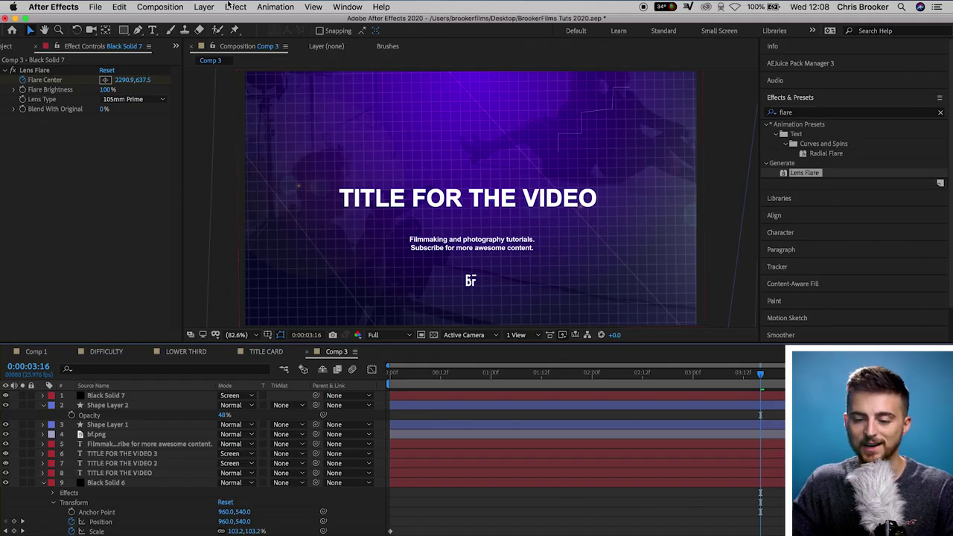
# Create another 1920 × 1080 px black solid on top of the layer stack
pyautogui.click(205, 7)
pyautogui.moveTo(223, 21)
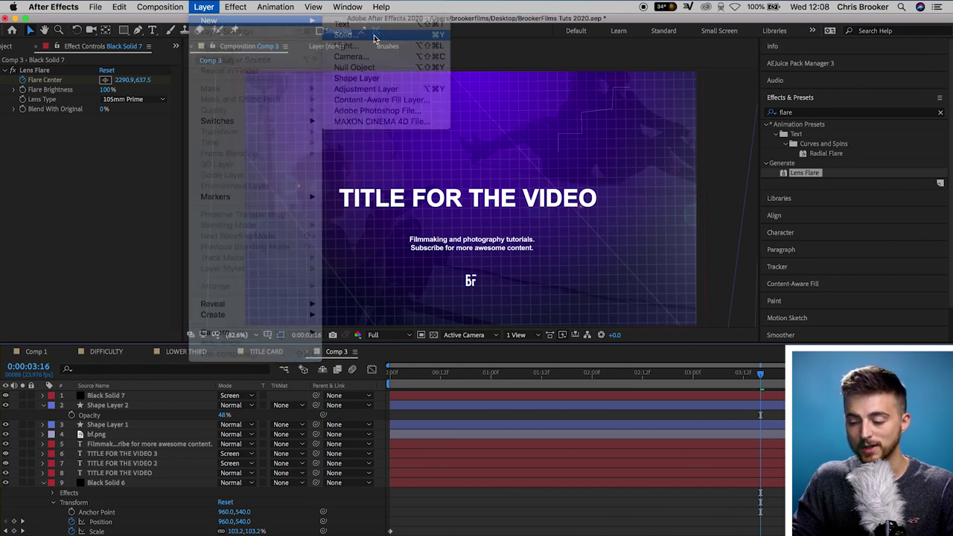
pyautogui.click(374, 36)
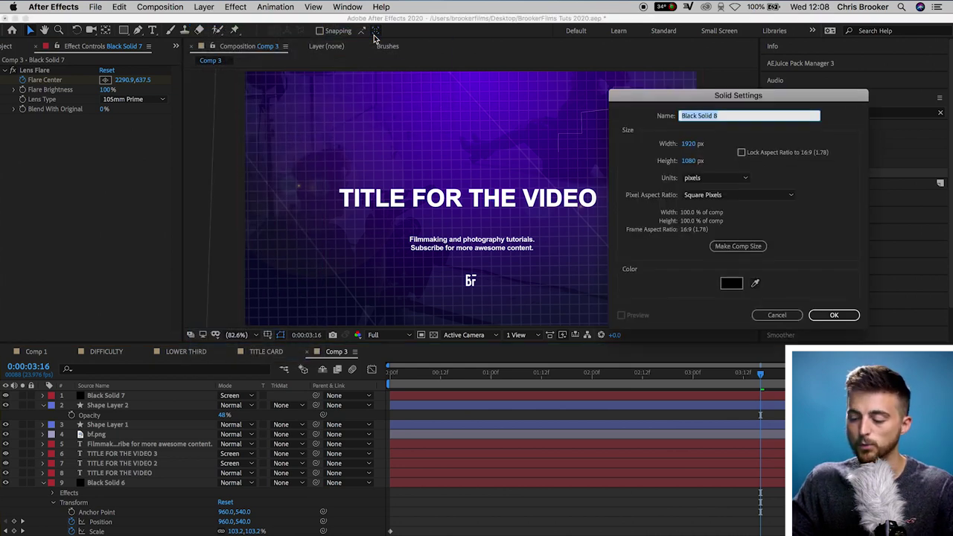
pyautogui.press('Return')
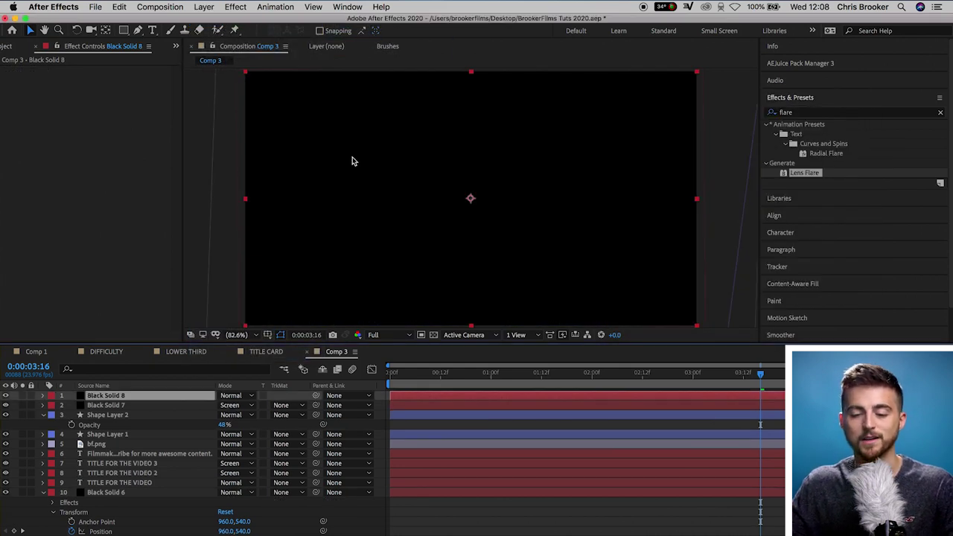
# Draw an ellipse mask spanning the whole frame on Black Solid 8 and invert it
pyautogui.click(125, 33)
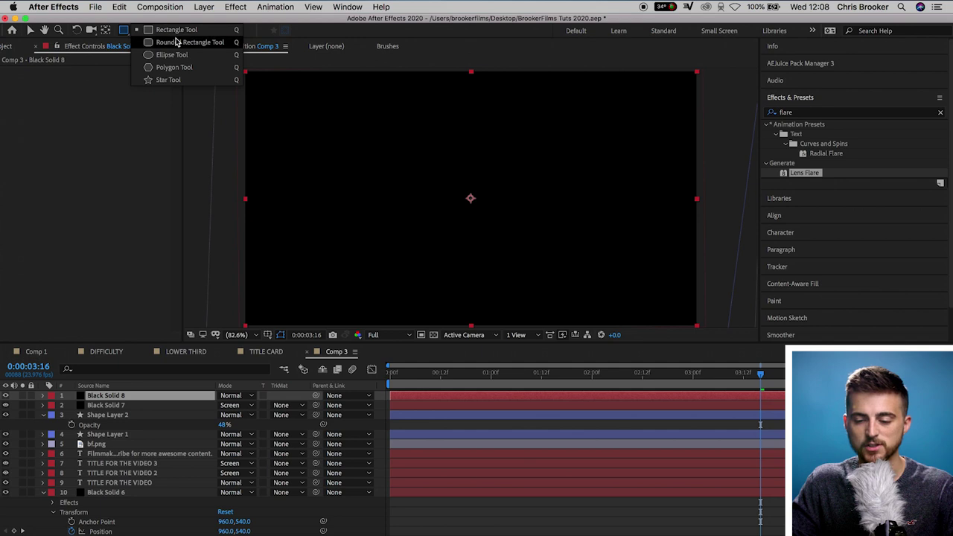
pyautogui.click(184, 58)
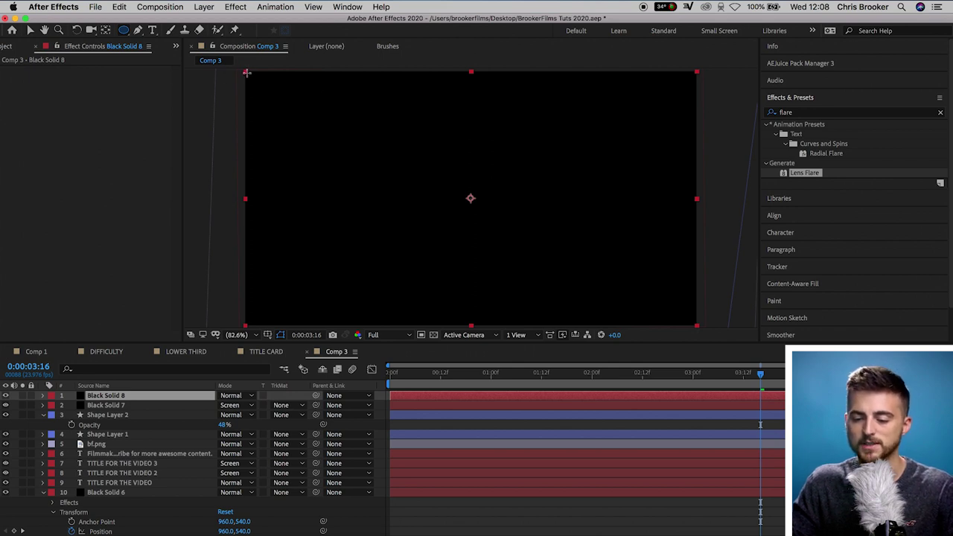
pyautogui.moveTo(247, 73); pyautogui.dragTo(695, 321)
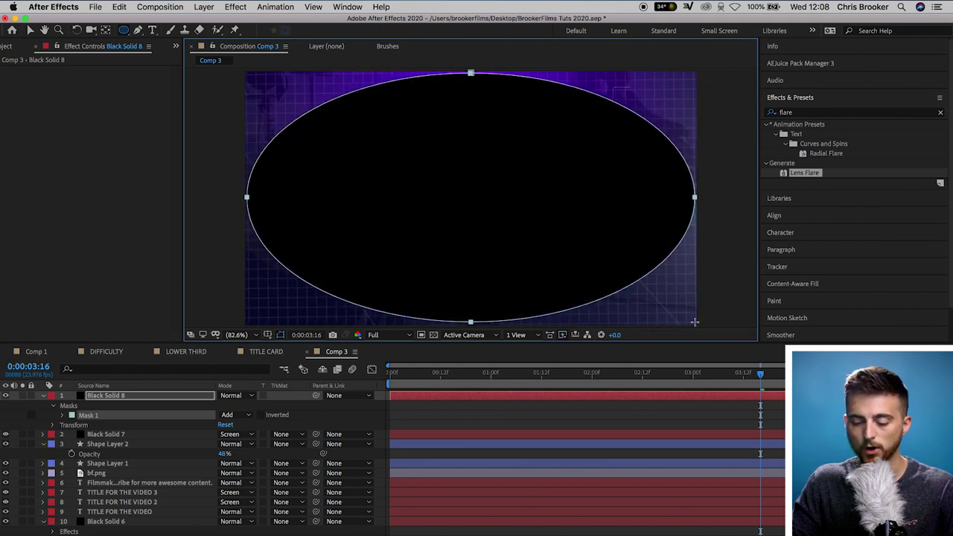
pyautogui.click(62, 416)
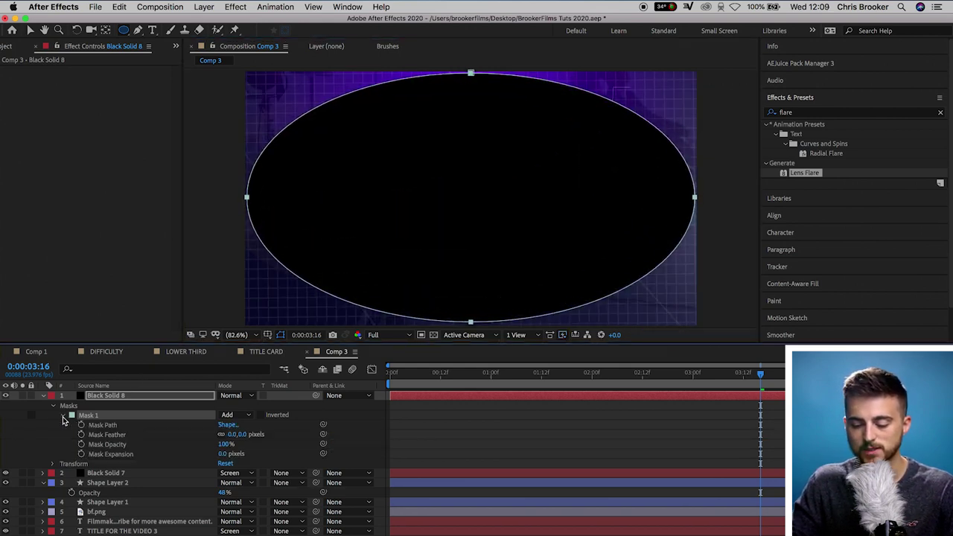
pyautogui.click(260, 415)
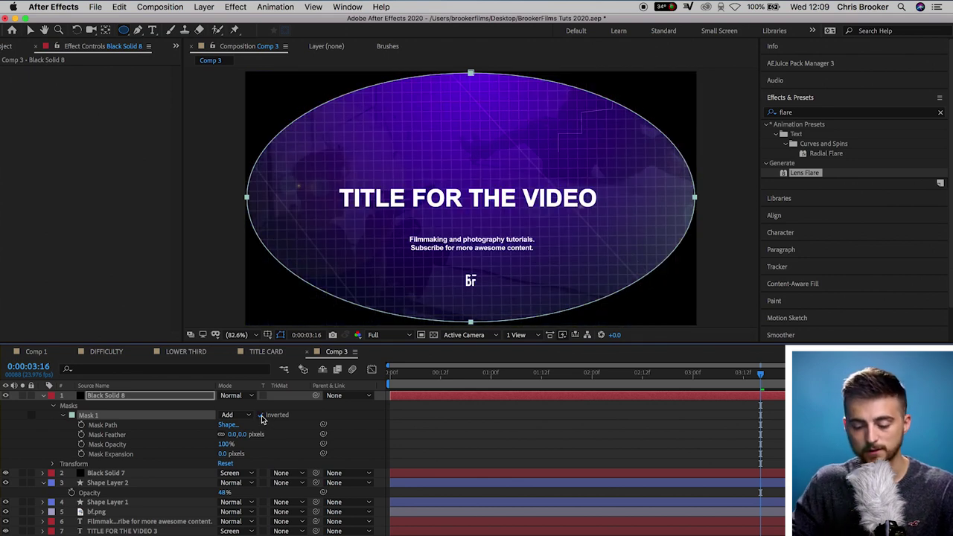
# Soften the vignette mask on Black Solid 8 with a 262 px feather and 70% mask opacity
pyautogui.moveTo(233, 437); pyautogui.dragTo(315, 432)
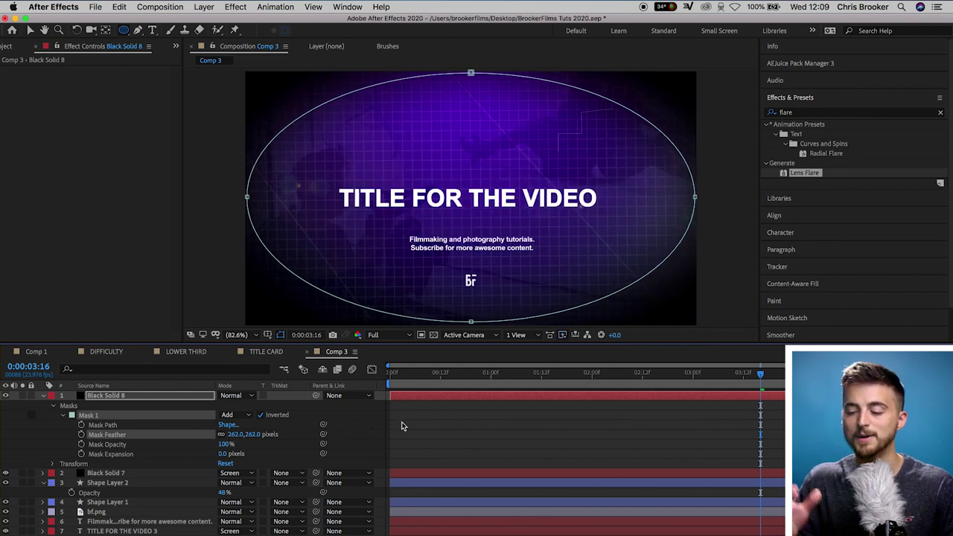
pyautogui.click(497, 433)
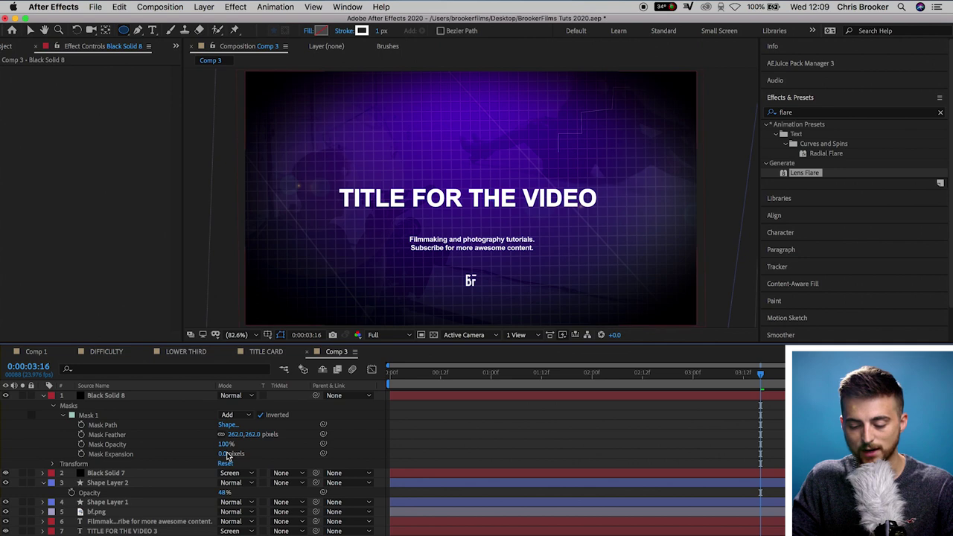
pyautogui.moveTo(225, 444)
pyautogui.mouseDown()
pyautogui.moveTo(192, 454)
pyautogui.moveTo(211, 450)
pyautogui.mouseUp()
pyautogui.click(471, 432)
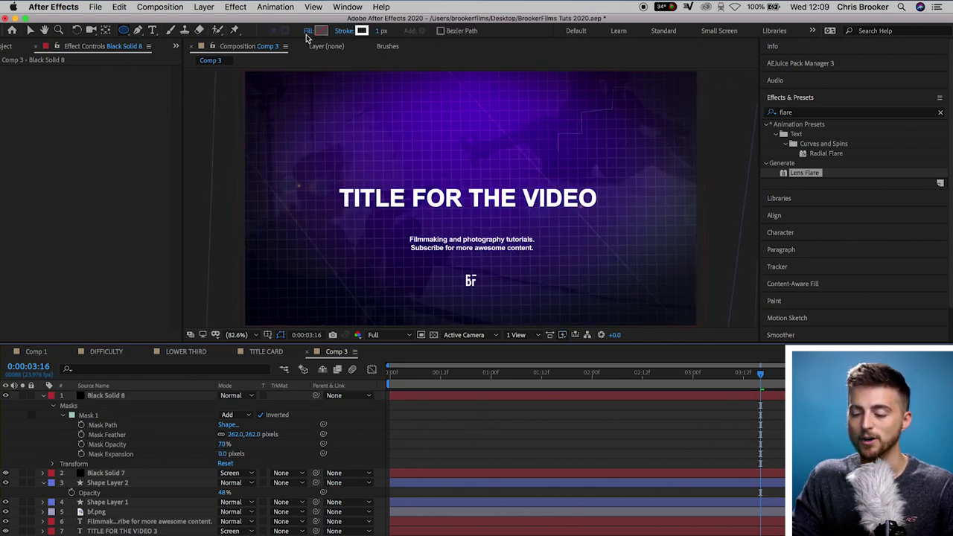
# Collapse Black Solid 8 and pre-compose all layers of Comp 3 into one composition with the default settings
pyautogui.click(343, 356)
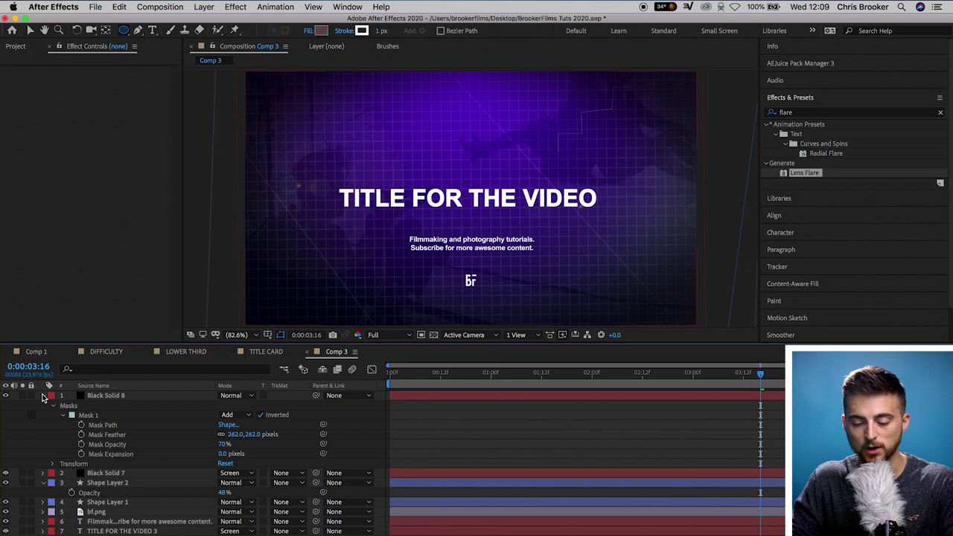
pyautogui.click(44, 395)
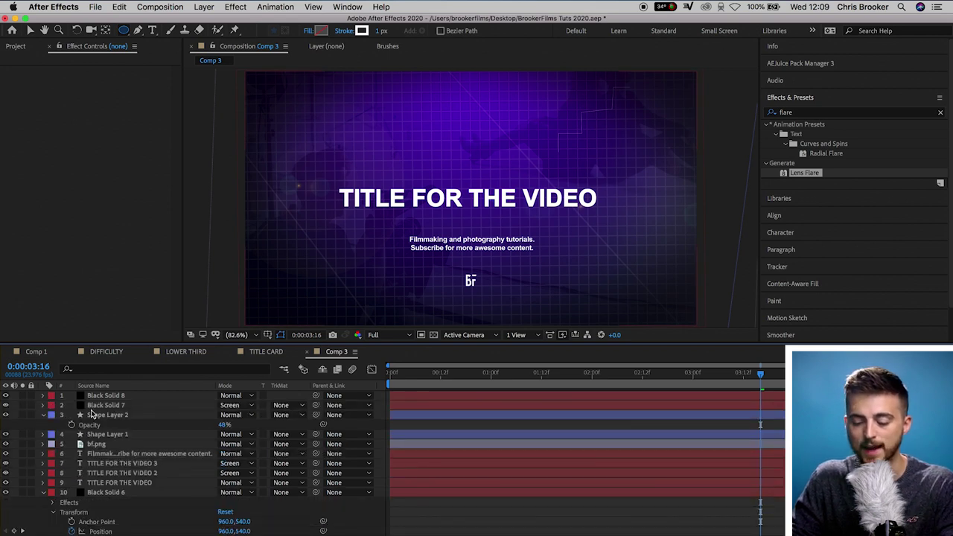
pyautogui.press('super+a')
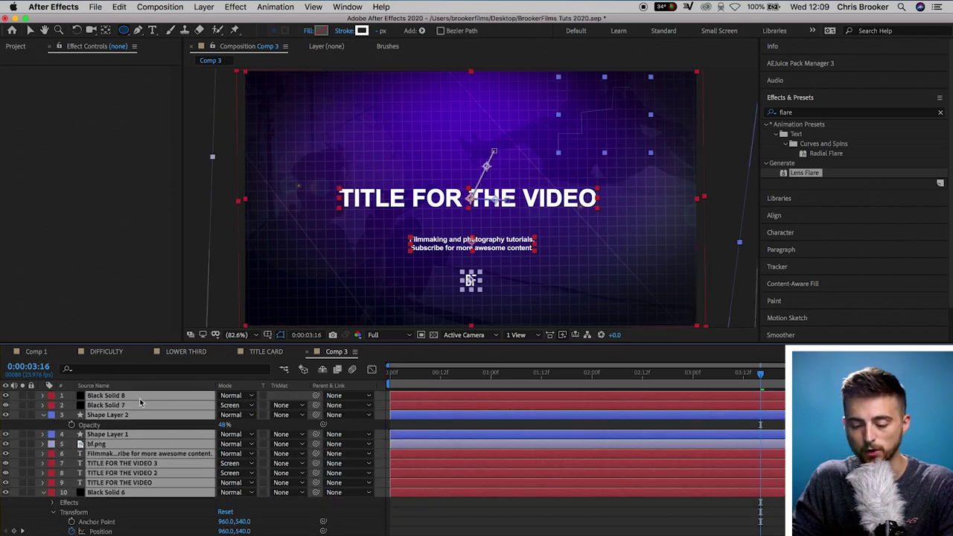
pyautogui.rightClick(166, 401)
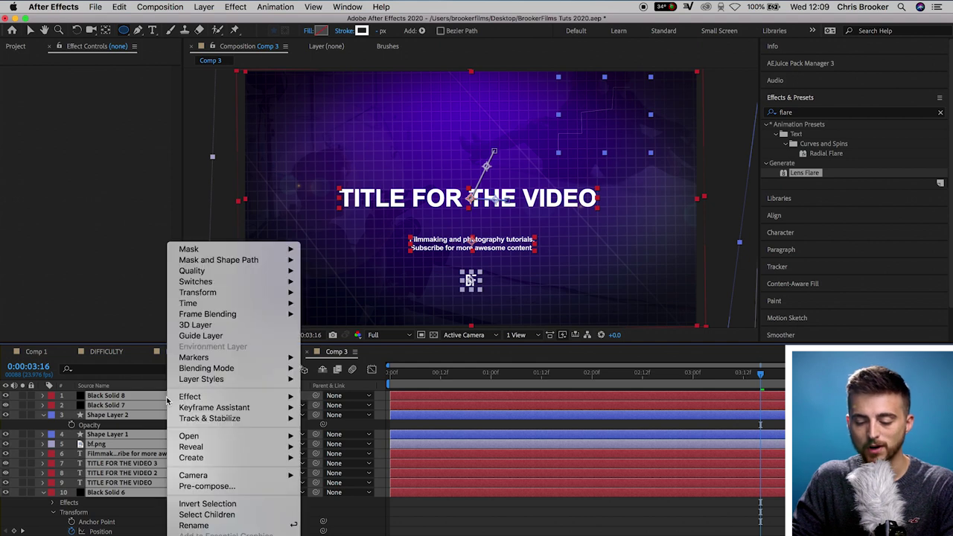
pyautogui.click(205, 486)
pyautogui.press('Return')
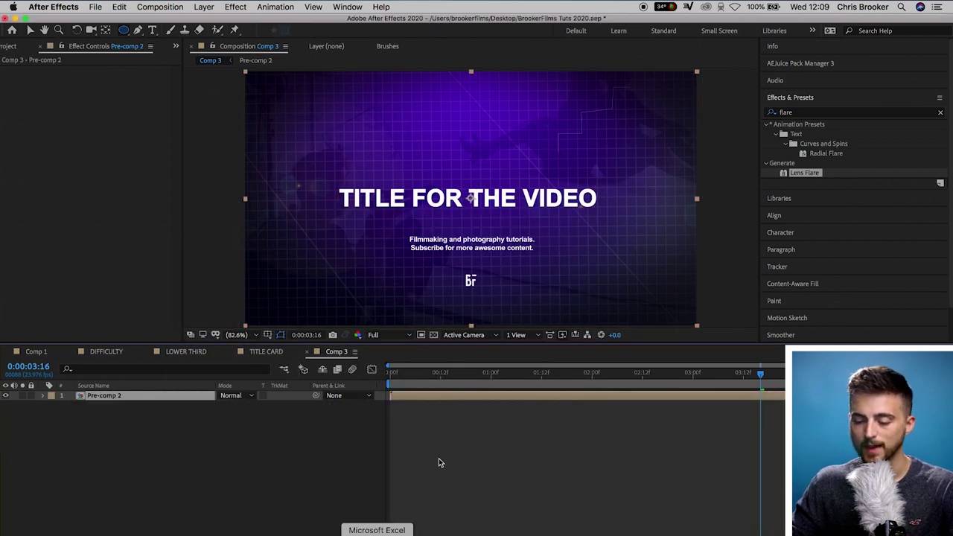
# Create a new 1920 × 1080 px white solid above the pre-composed title card
pyautogui.click(204, 7)
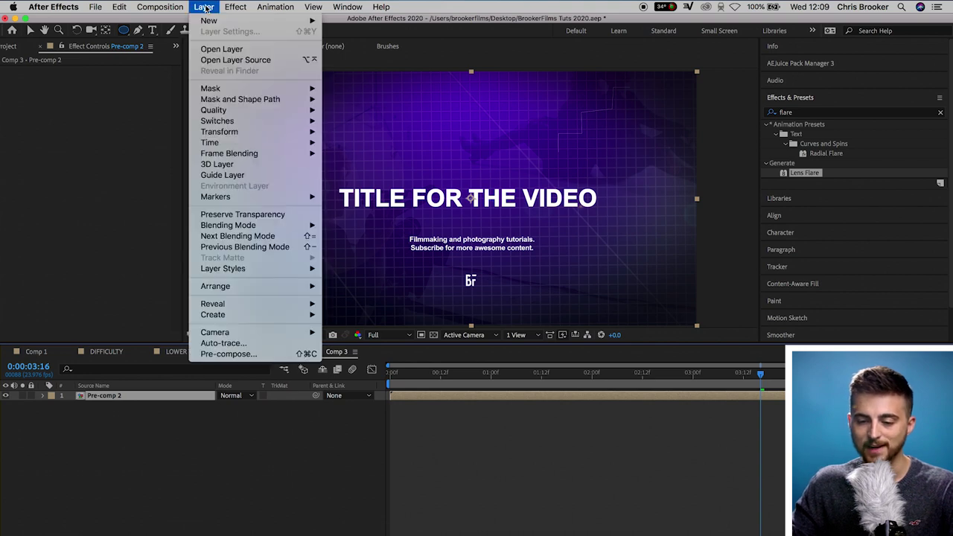
pyautogui.moveTo(208, 20)
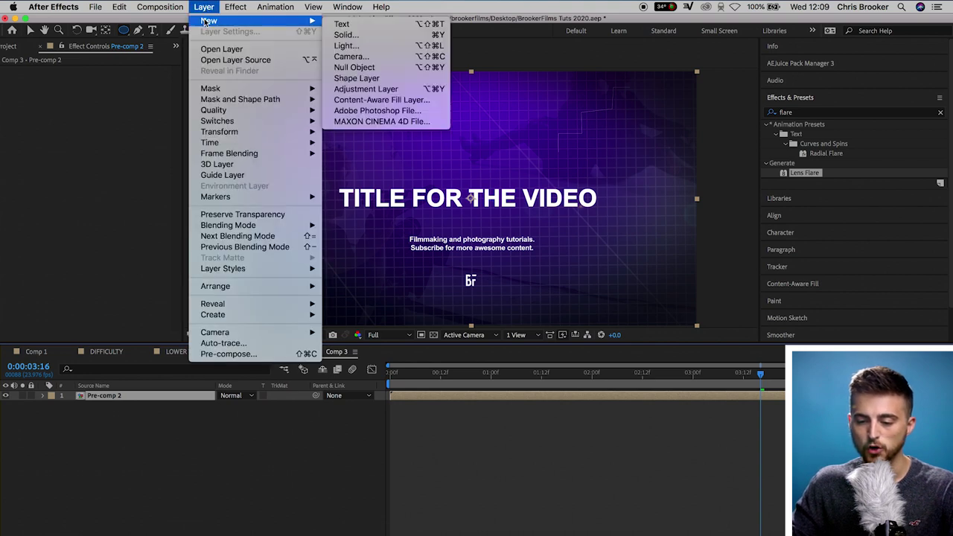
pyautogui.click(368, 34)
pyautogui.click(731, 284)
pyautogui.moveTo(596, 275); pyautogui.dragTo(563, 177)
pyautogui.click(832, 200)
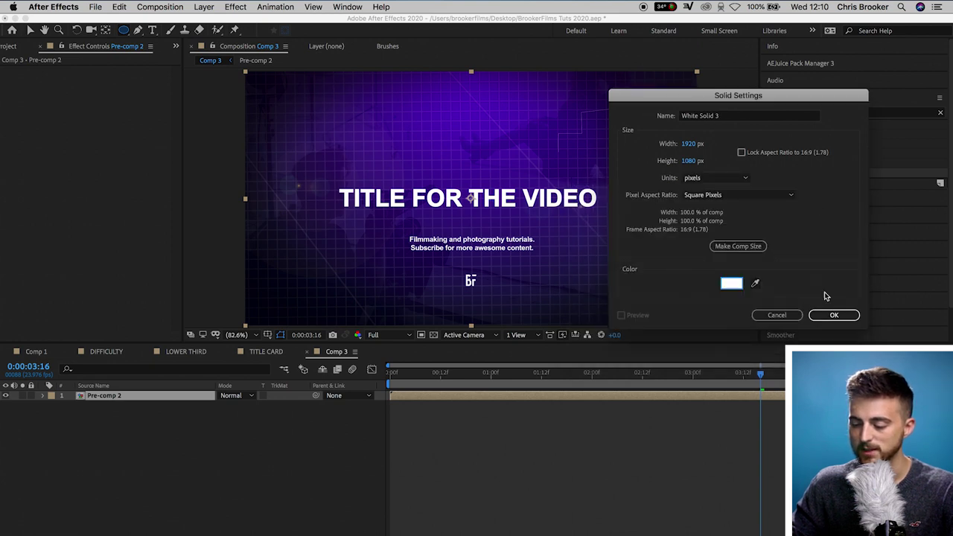
pyautogui.click(819, 317)
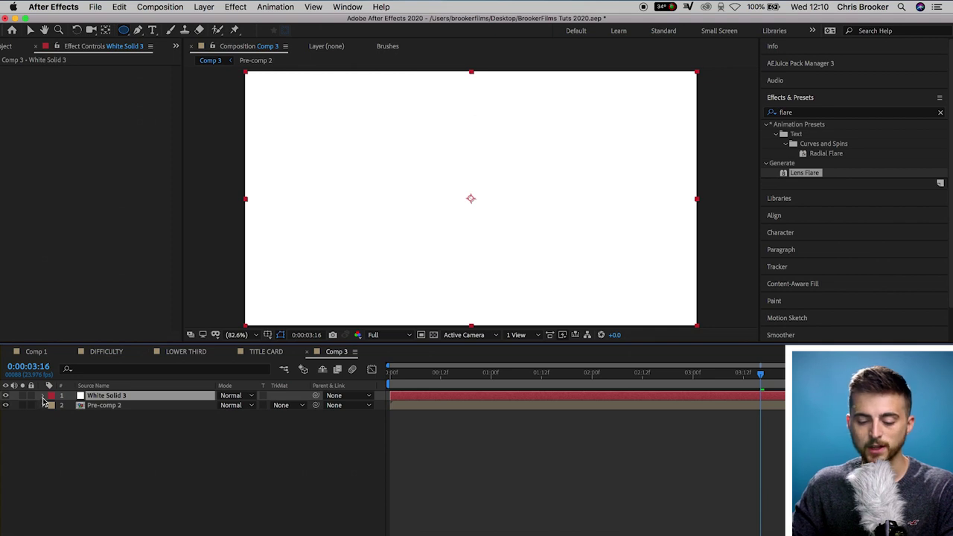
# Set White Solid 3's anchor point to -246, 1320, outside the solid's lower-left corner
pyautogui.click(43, 397)
pyautogui.click(52, 406)
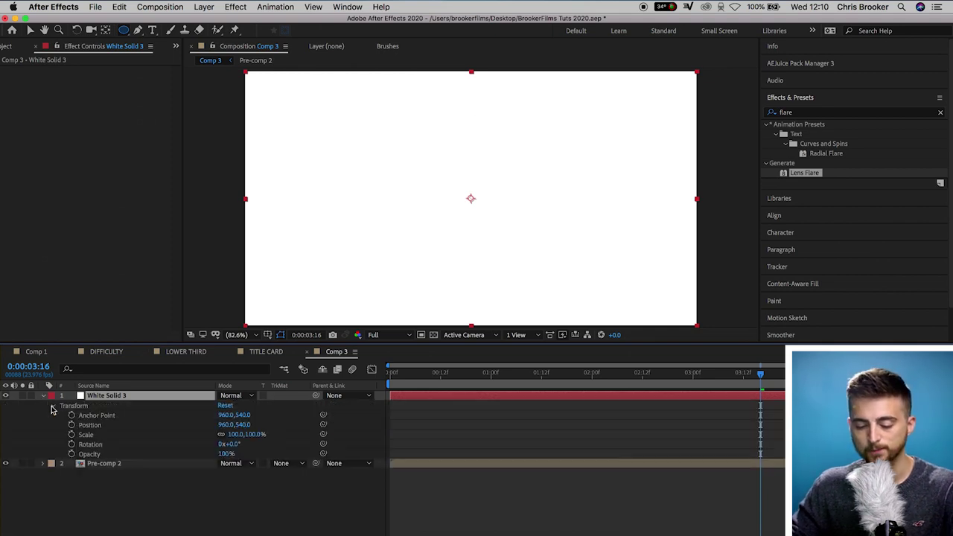
pyautogui.click(119, 417)
pyautogui.moveTo(223, 414); pyautogui.dragTo(8, 521)
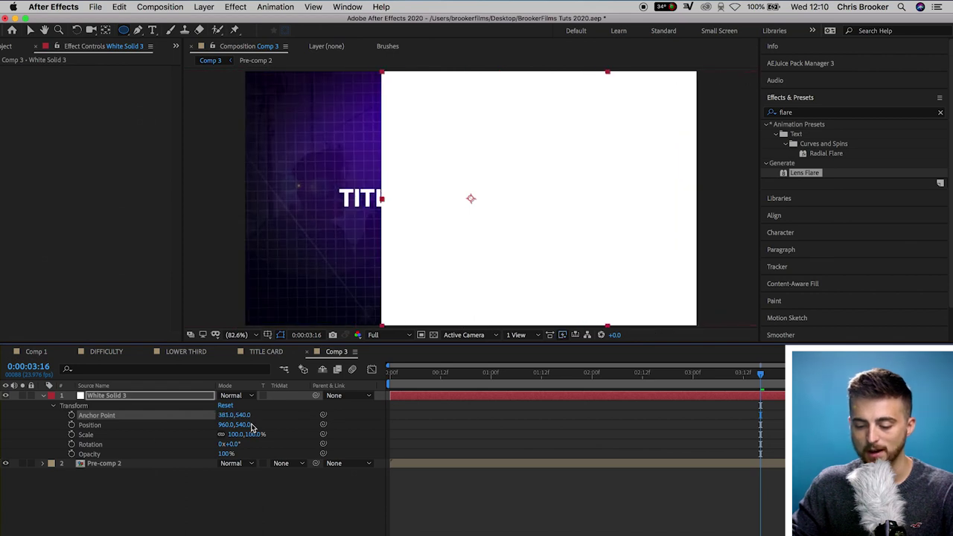
pyautogui.moveTo(248, 415); pyautogui.dragTo(89, 444)
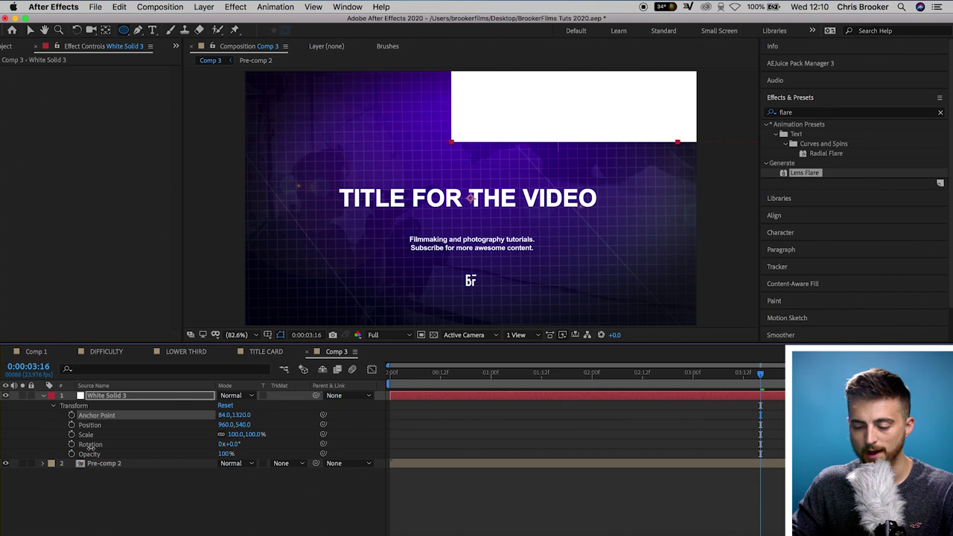
pyautogui.moveTo(223, 415); pyautogui.dragTo(60, 437)
# Move White Solid 3 back over the frame so it covers the composition, at position -260, 1320
pyautogui.press('v')
pyautogui.scroll(-2, 387, 238)
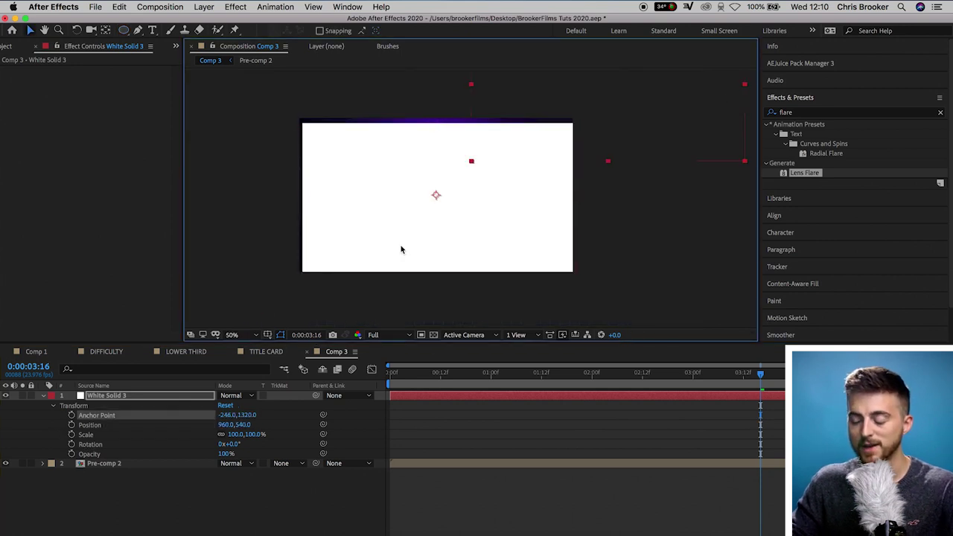
pyautogui.moveTo(564, 125); pyautogui.dragTo(392, 234)
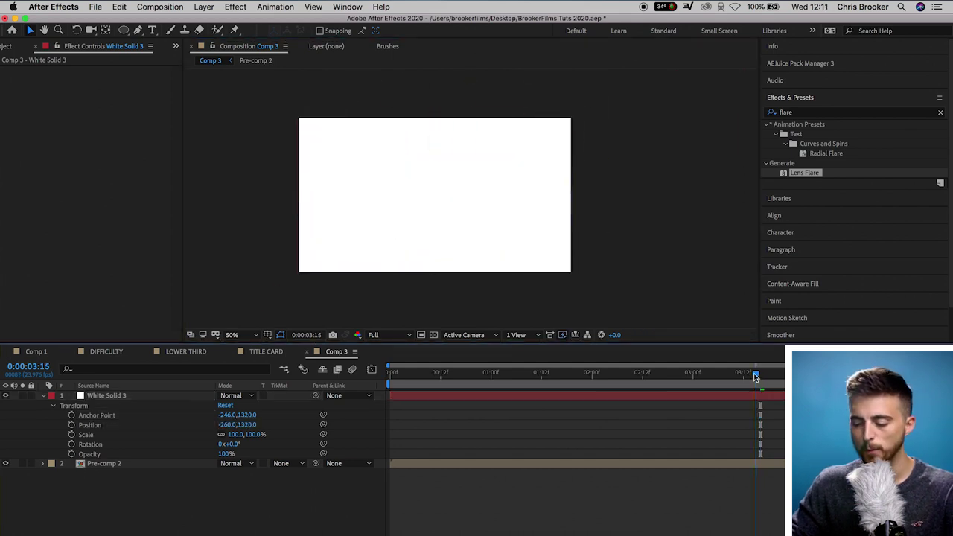
# Rotate White Solid 3 to -84° at 0:00 so it swings fully out of the frame
pyautogui.moveTo(759, 372); pyautogui.dragTo(304, 397)
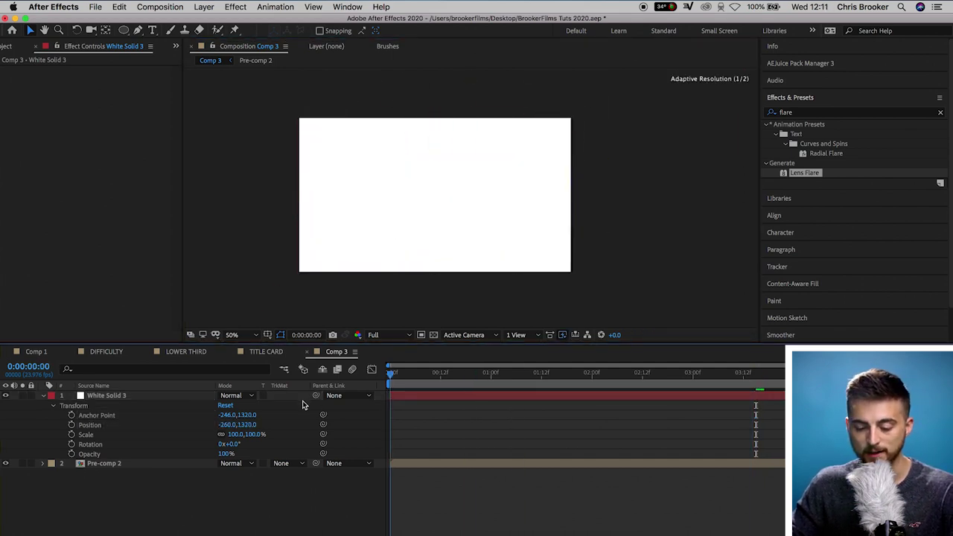
pyautogui.moveTo(232, 444); pyautogui.dragTo(205, 454)
pyautogui.click(195, 205)
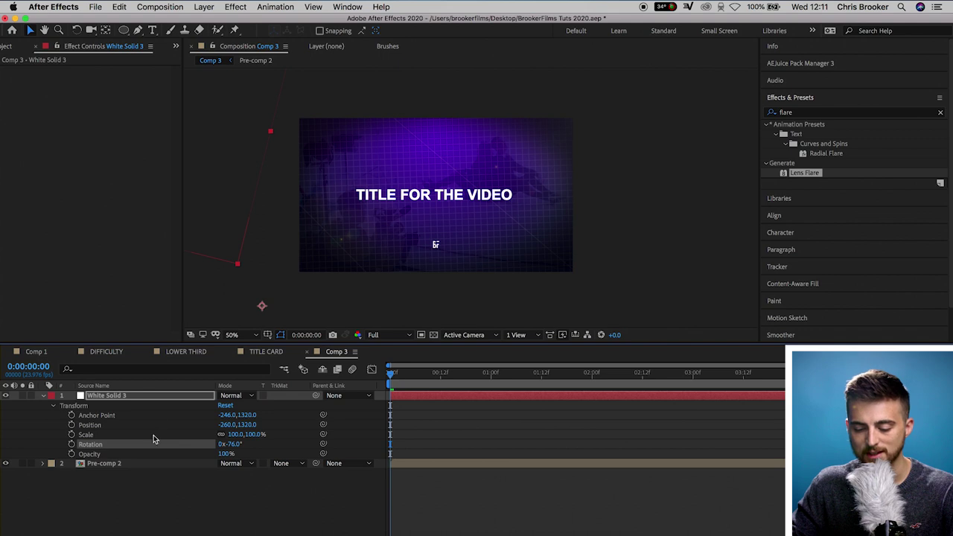
pyautogui.moveTo(225, 445); pyautogui.dragTo(221, 452)
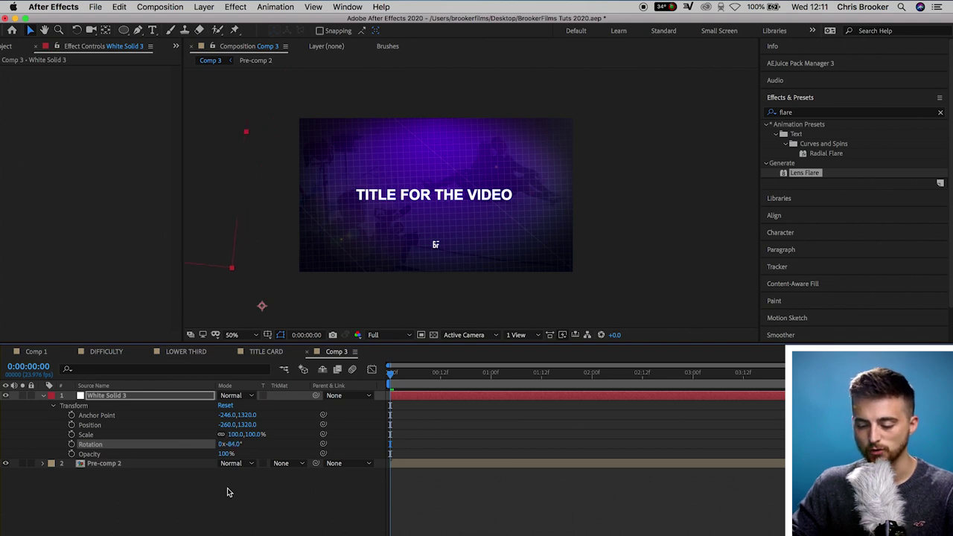
# Animate White Solid 3's rotation from -84° at 0:00 to 104° at frame 10
pyautogui.click(72, 445)
pyautogui.click(477, 458)
pyautogui.press('=')
pyautogui.moveTo(411, 372); pyautogui.dragTo(474, 378)
pyautogui.moveTo(230, 444); pyautogui.dragTo(337, 445)
pyautogui.moveTo(475, 375); pyautogui.dragTo(419, 393)
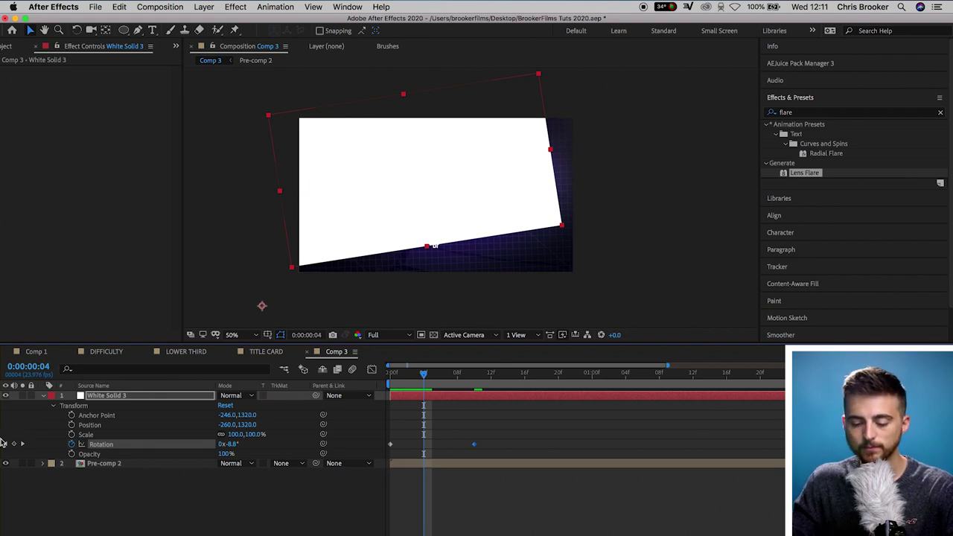
# Scale White Solid 3 to 140% and reposition it to -524, 1964 so its sweep covers more of the frame
pyautogui.click(96, 435)
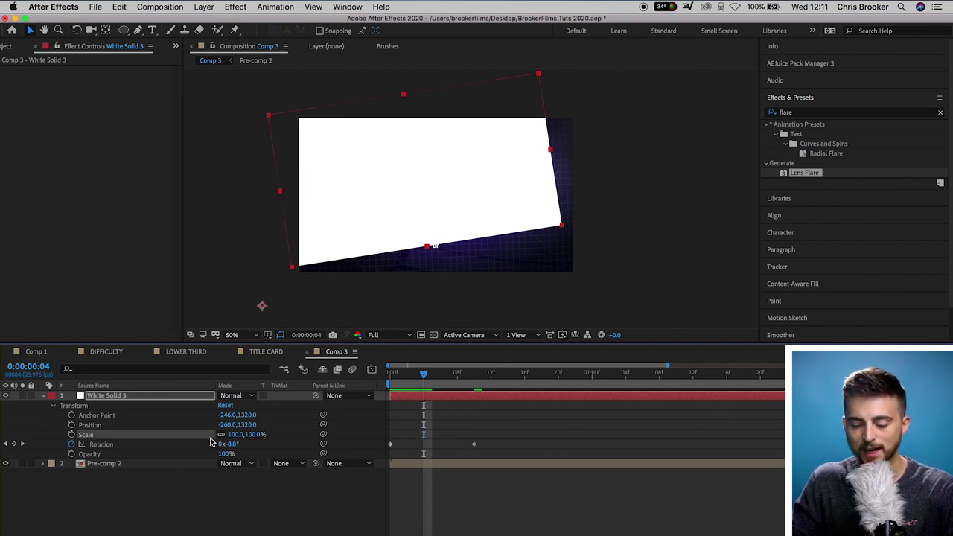
pyautogui.moveTo(235, 435); pyautogui.dragTo(536, 414)
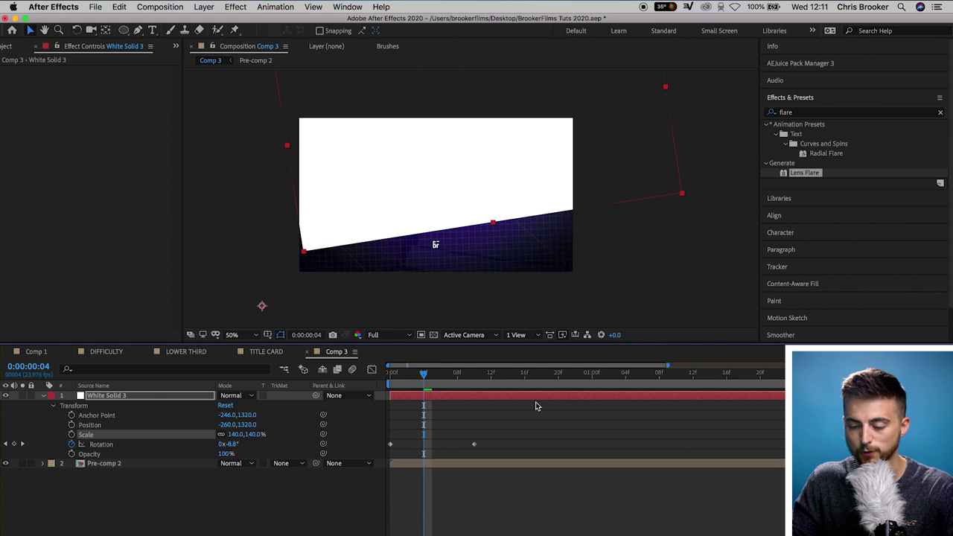
pyautogui.moveTo(424, 380); pyautogui.dragTo(433, 382)
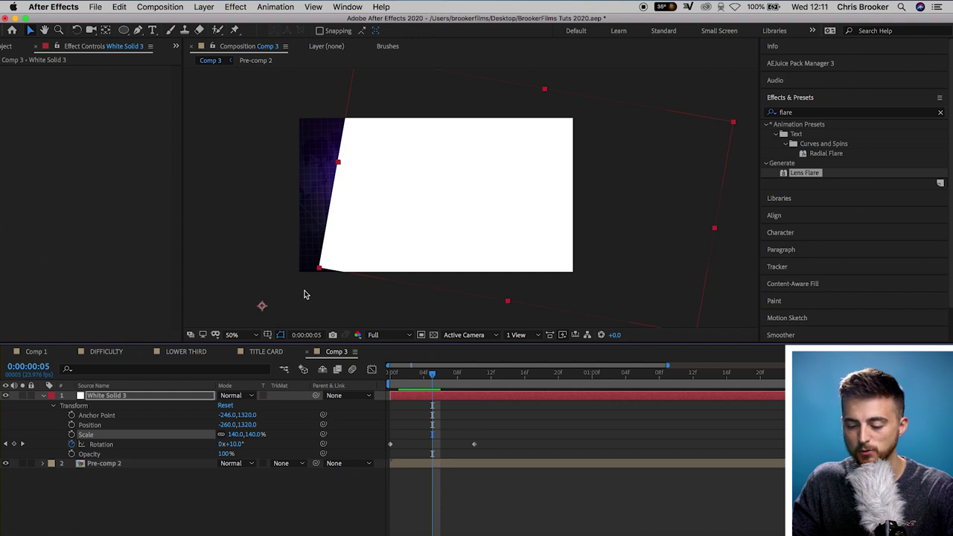
pyautogui.moveTo(400, 265); pyautogui.dragTo(417, 386)
pyautogui.press('space')
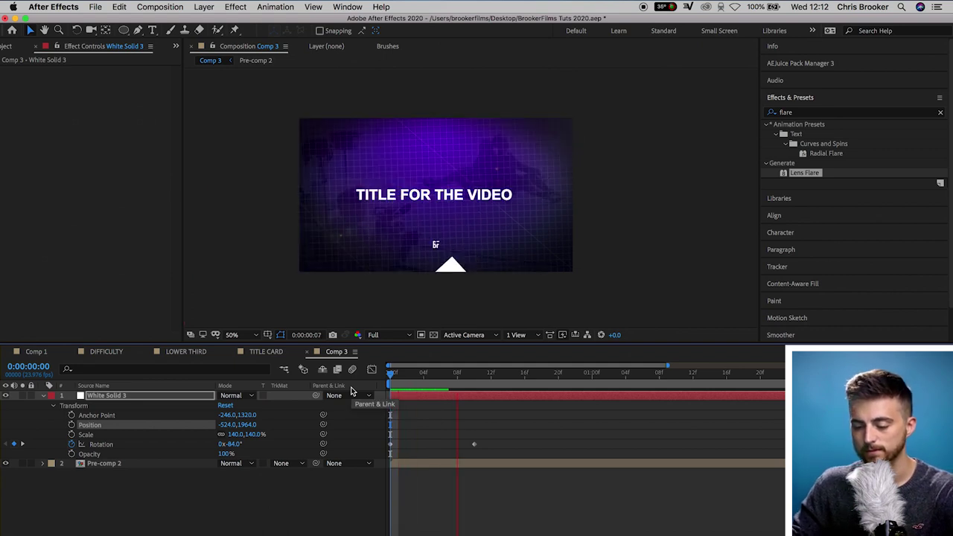
pyautogui.press('space')
# Slow the rotation by moving White Solid 3's end keyframe from frame 10 to frame 17, and preview the sweep
pyautogui.press('k')
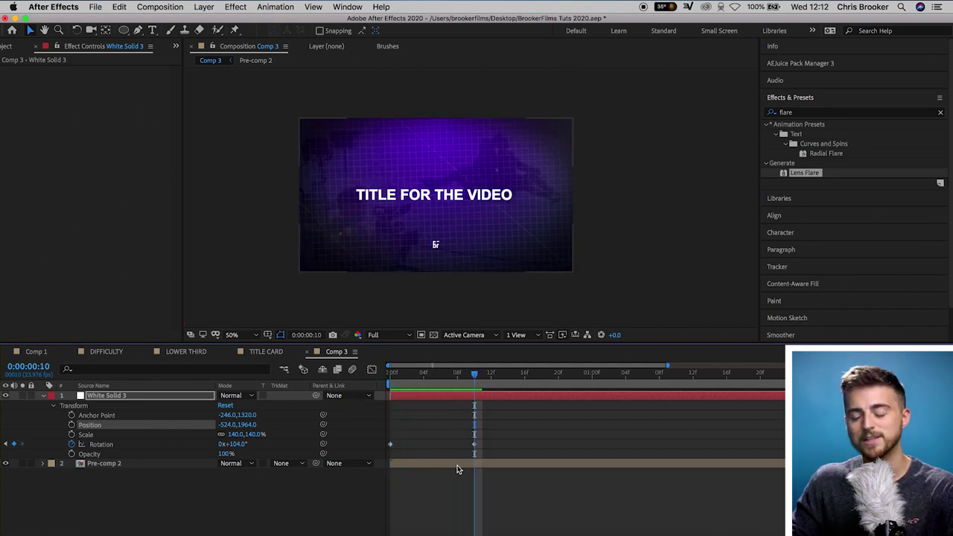
pyautogui.moveTo(475, 449); pyautogui.dragTo(534, 446)
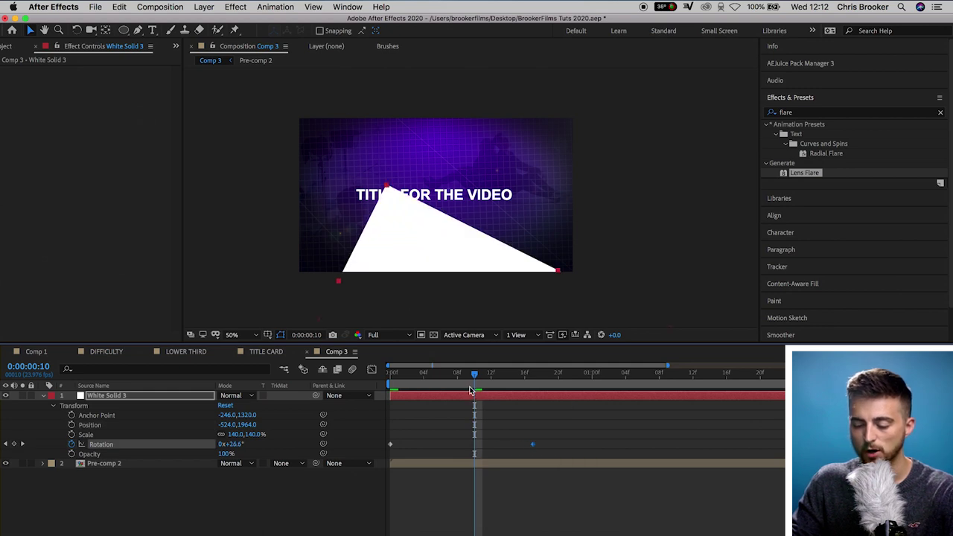
pyautogui.press('Home')
pyautogui.press('space')
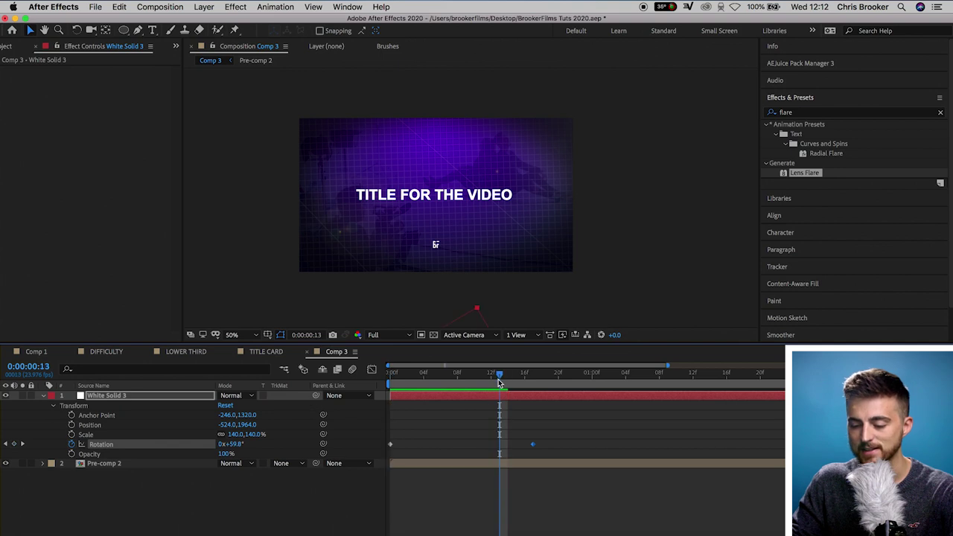
pyautogui.press('space')
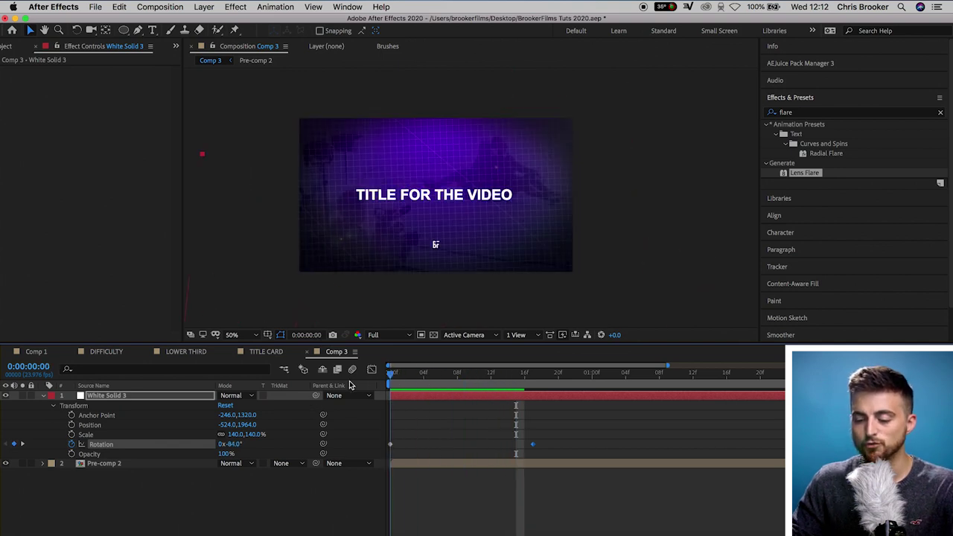
pyautogui.press('space')
pyautogui.press('space')
# Enlarge White Solid 3 to 231% so it fills the whole frame mid-sweep, and preview the transition
pyautogui.click(525, 380)
pyautogui.moveTo(527, 385); pyautogui.dragTo(466, 382)
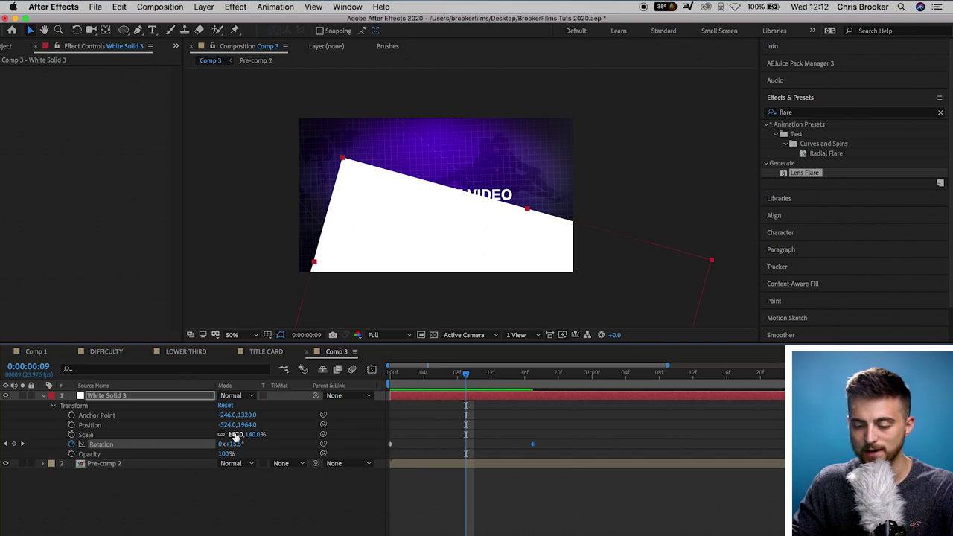
pyautogui.moveTo(236, 434); pyautogui.dragTo(291, 434)
pyautogui.moveTo(466, 372); pyautogui.dragTo(341, 383)
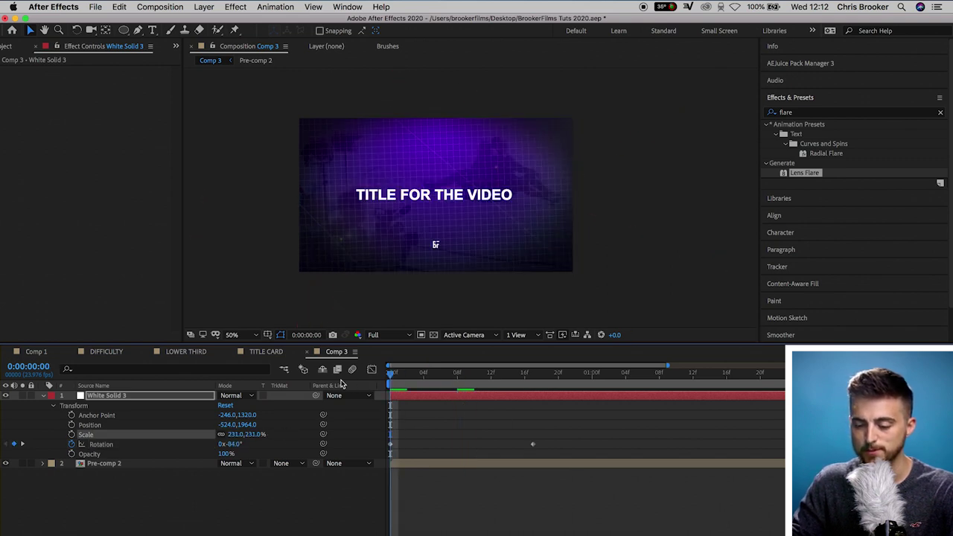
pyautogui.press('space')
pyautogui.press('space')
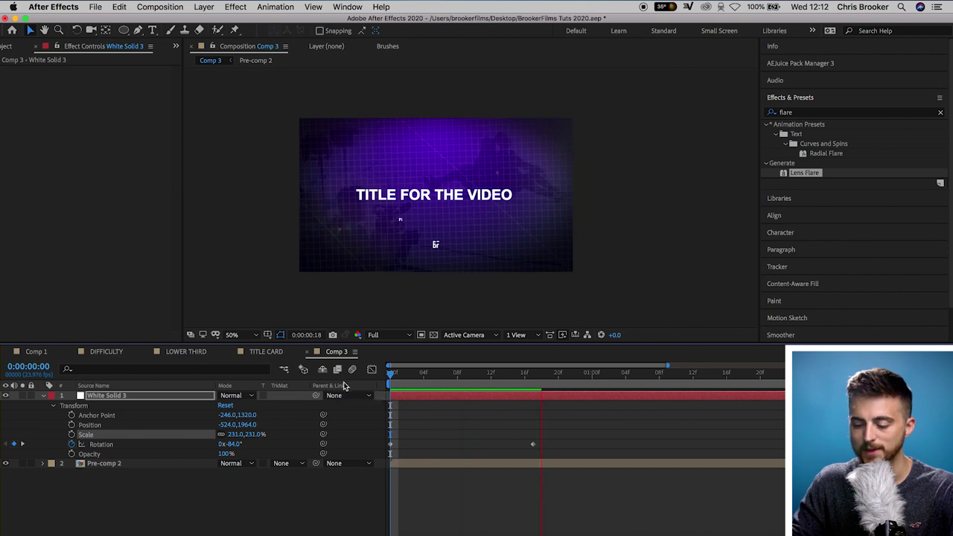
# Split White Solid 3 at its end rotation keyframe, frame 17, and delete the remaining part
pyautogui.click(533, 445)
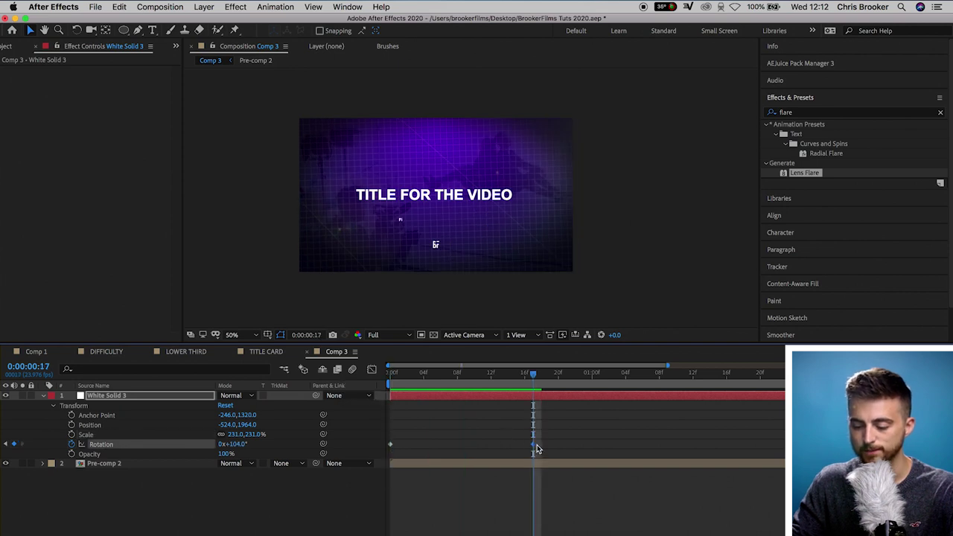
pyautogui.click(551, 402)
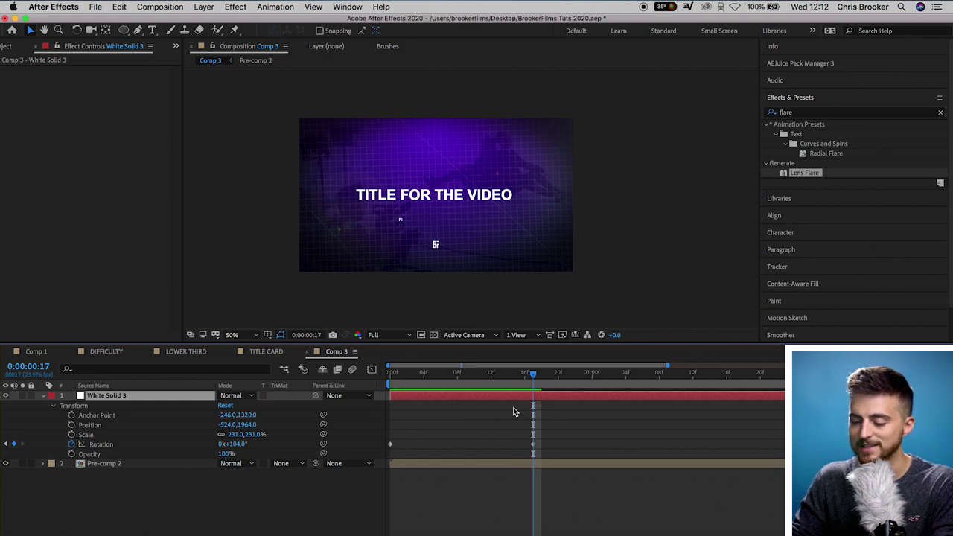
pyautogui.press('super+shift+d')
pyautogui.press('Delete')
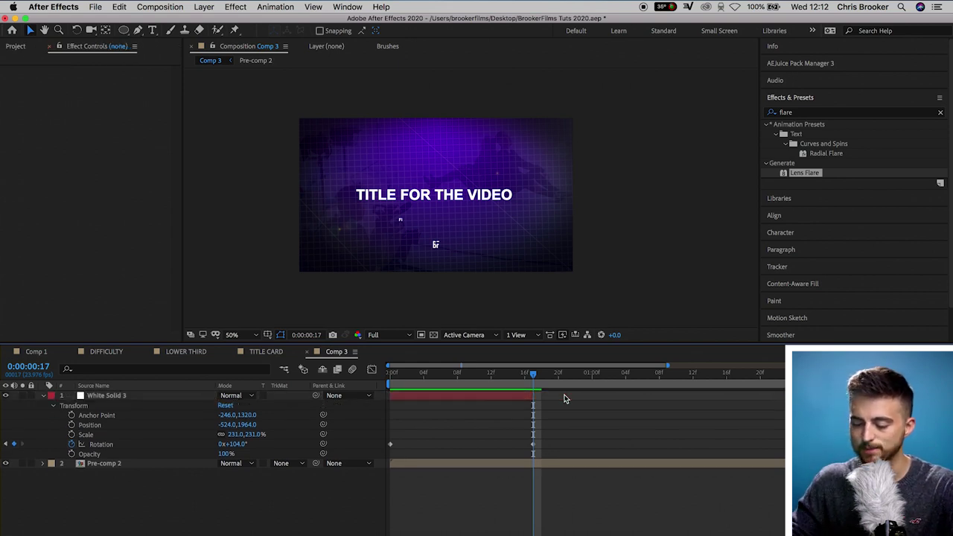
# Split Pre-comp 2 at frame 7, where white covers the frame, delete the part before it and preview the transition
pyautogui.moveTo(524, 373); pyautogui.dragTo(449, 384)
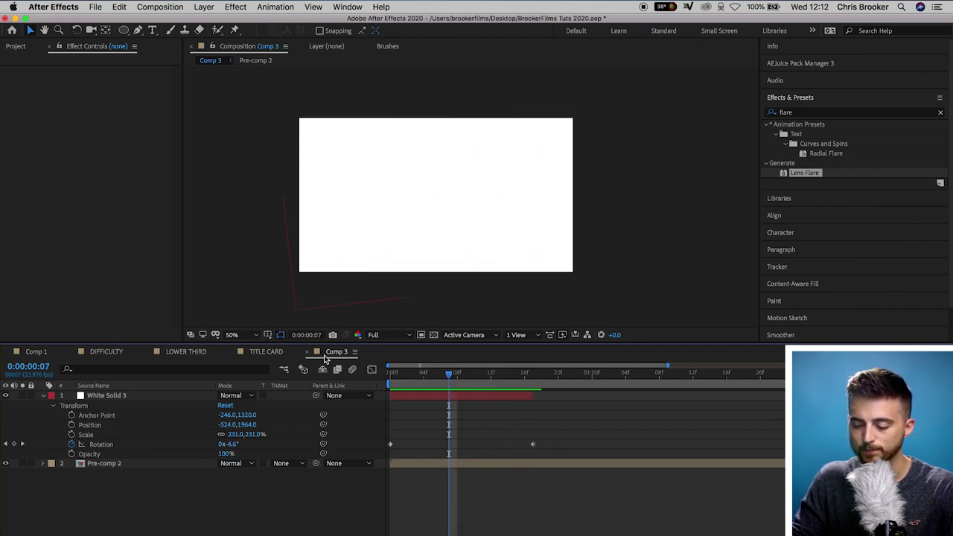
pyautogui.click(447, 465)
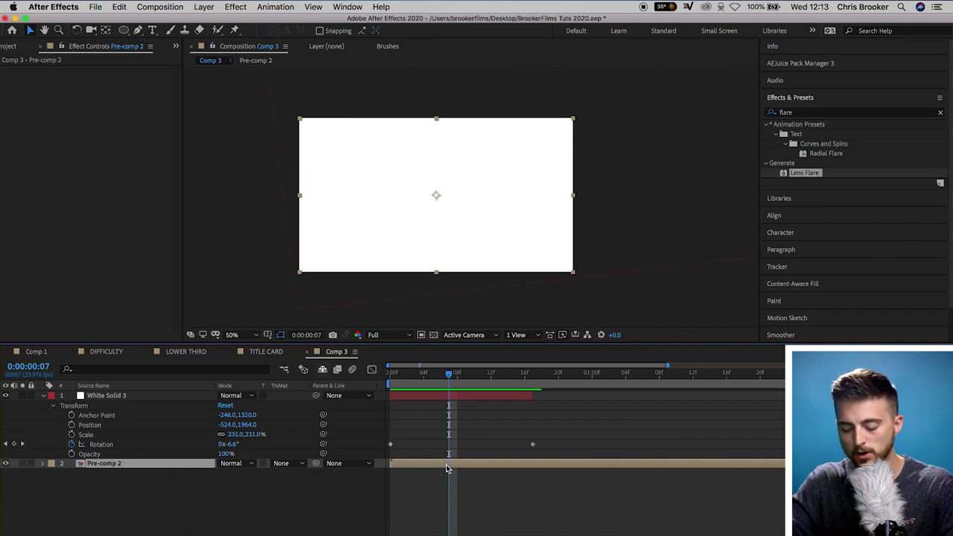
pyautogui.press('super+d')
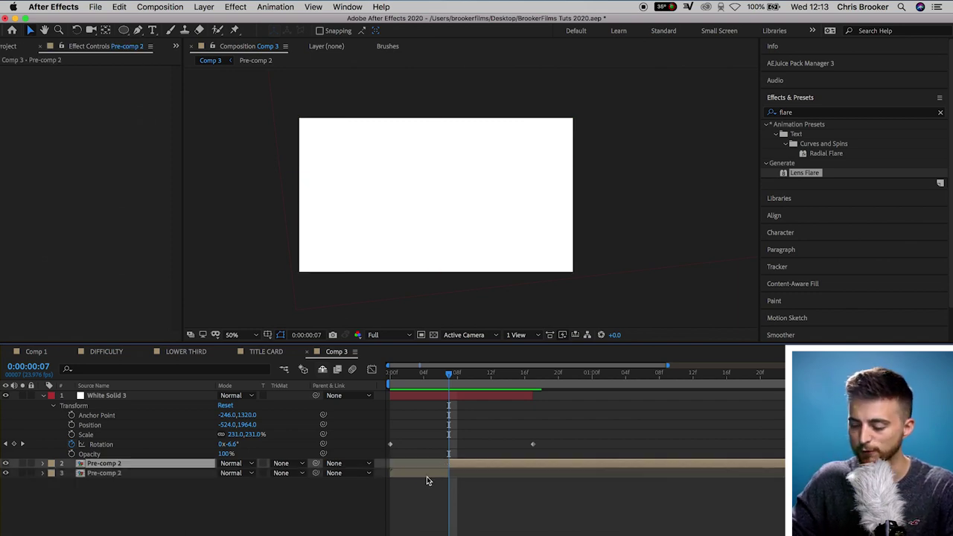
pyautogui.click(426, 476)
pyautogui.press('Delete')
pyautogui.press('Home')
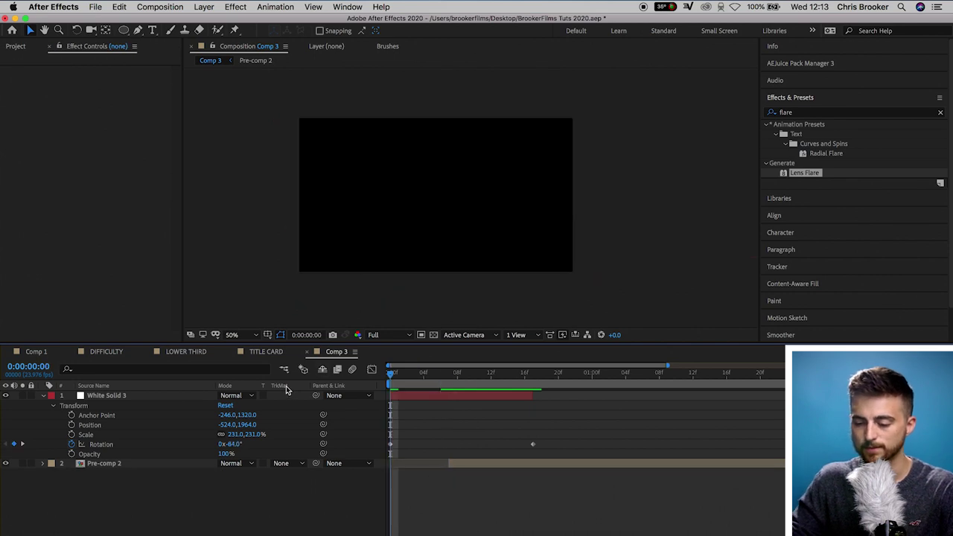
pyautogui.press('space')
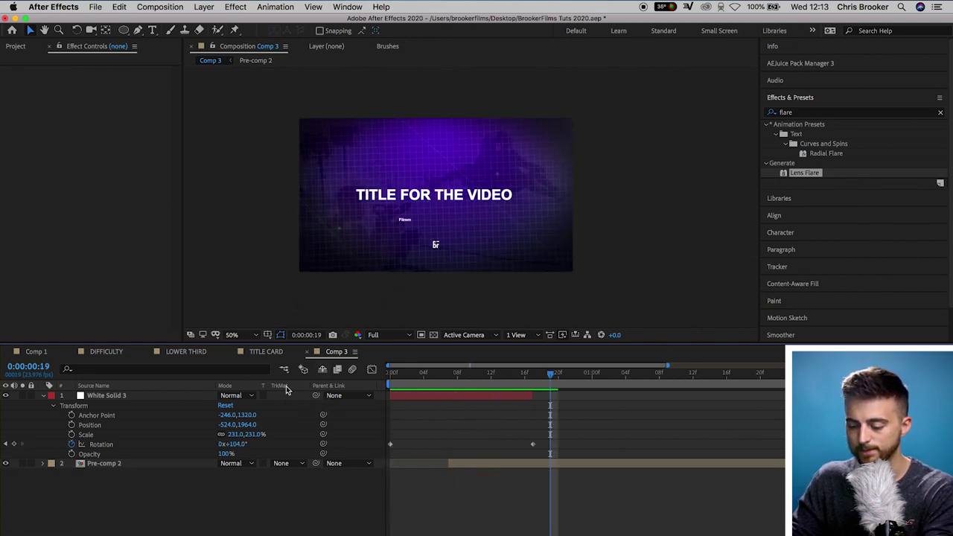
# Duplicate White Solid 3 and place the copy near the end of the composition, covering the frame at 0:00:05:01
pyautogui.press('-')
pyautogui.press('-')
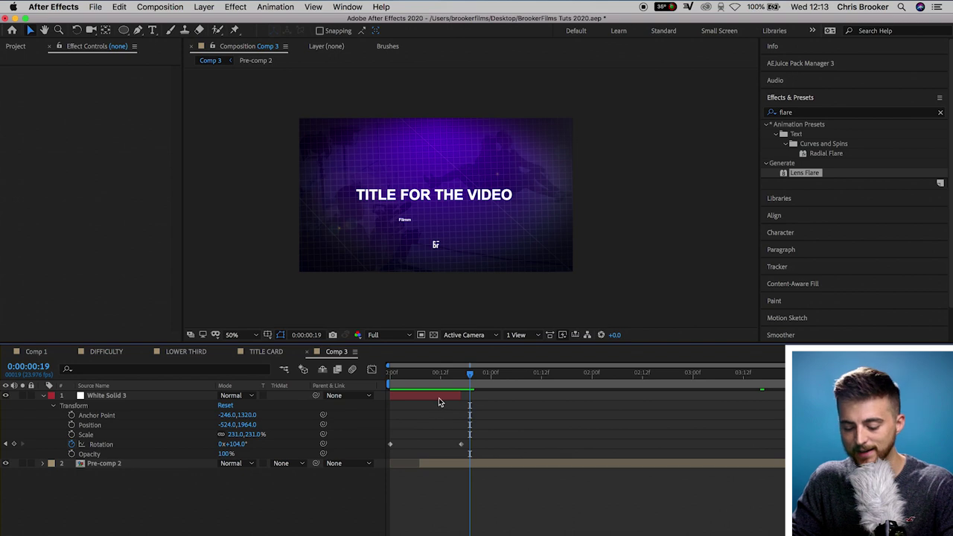
pyautogui.click(438, 400)
pyautogui.press('super+d')
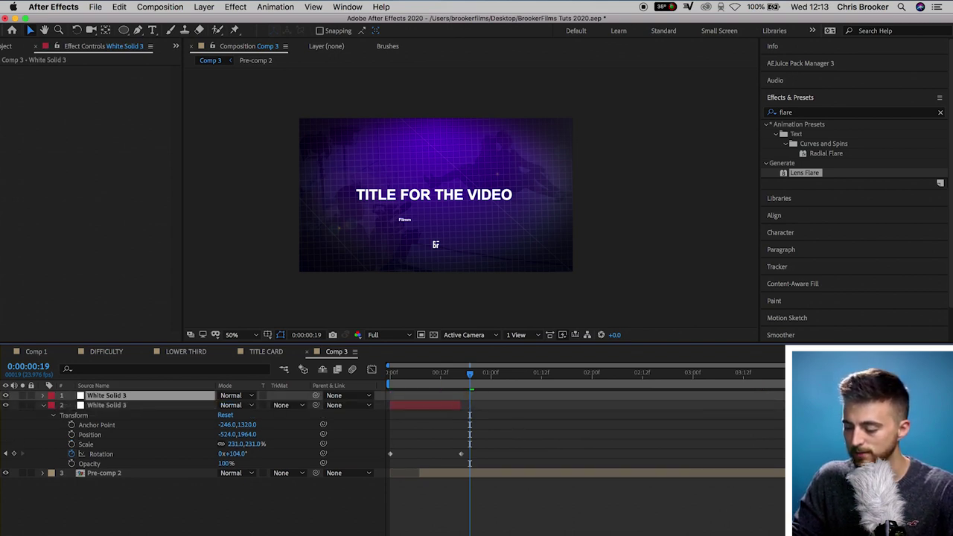
pyautogui.press('End')
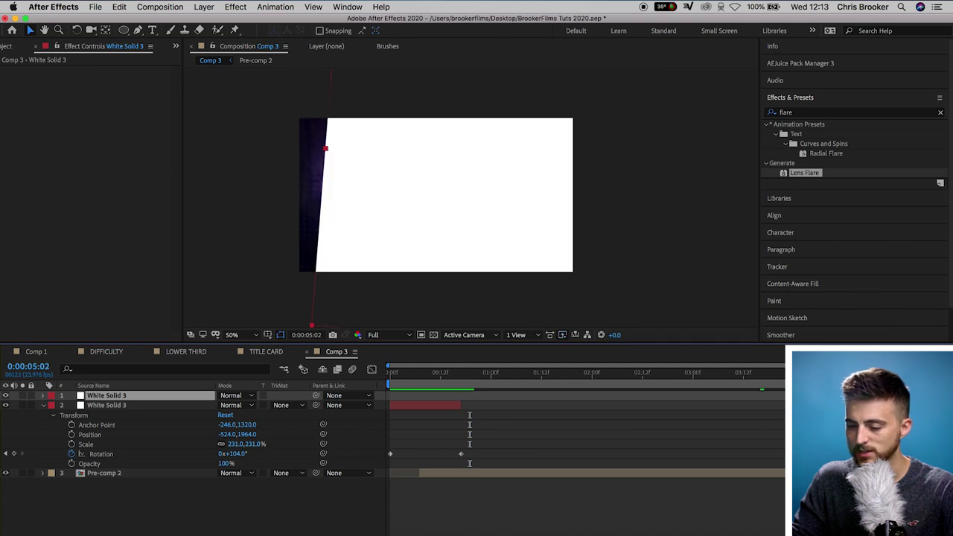
pyautogui.press('pageup')
# Split Pre-comp 2 at 0:00:05:01, where the second white solid covers the frame, and delete the part after it
pyautogui.press('super+Down')
pyautogui.press('super+Down')
pyautogui.press('super+d')
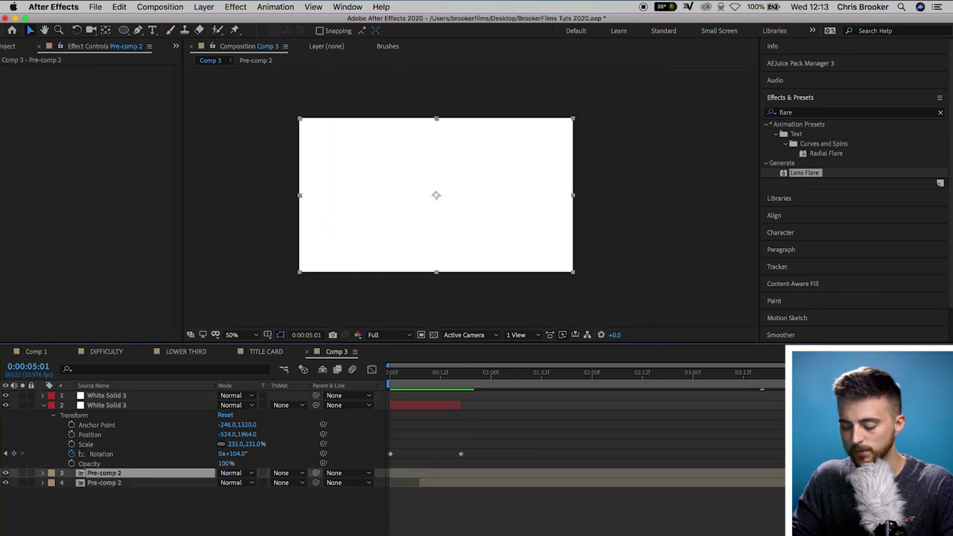
pyautogui.press('super+z')
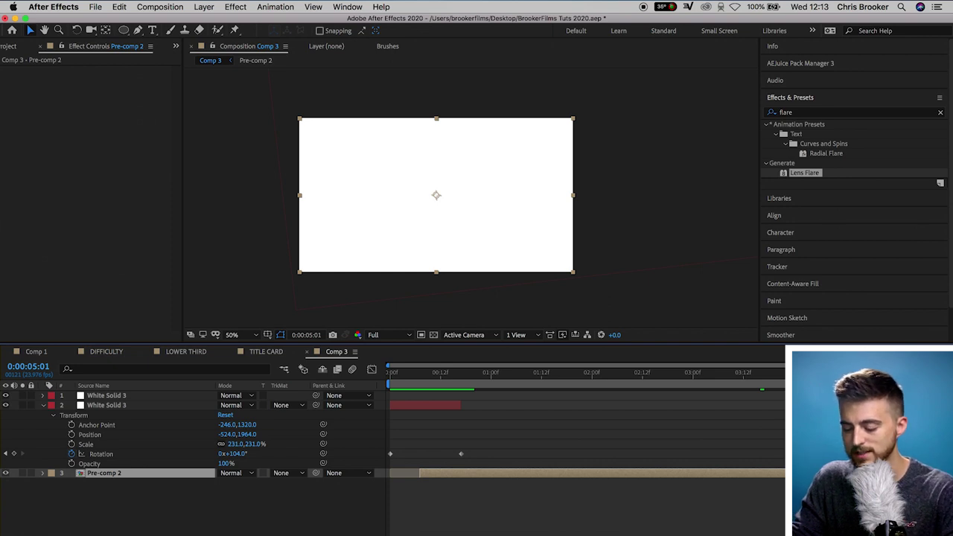
pyautogui.press('super+d')
pyautogui.press('Delete')
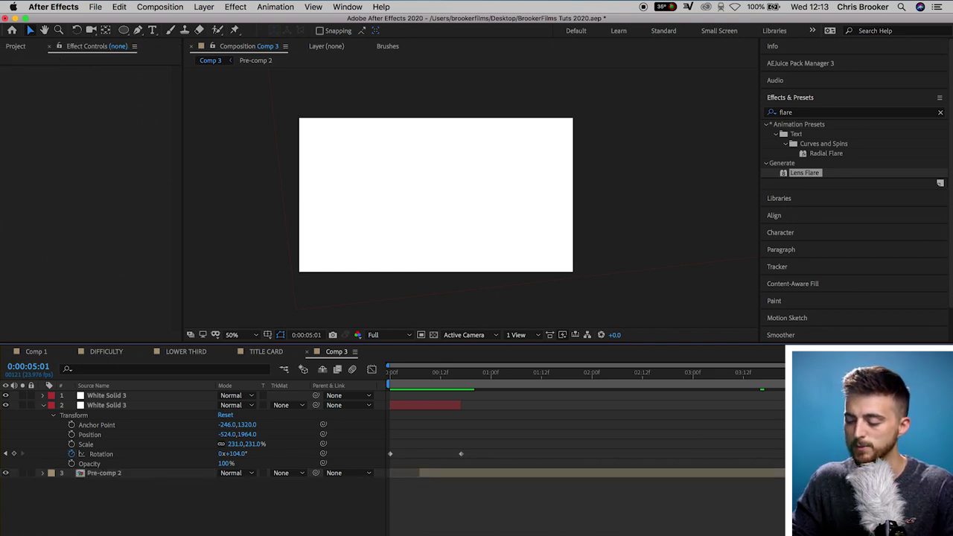
pyautogui.press('space')
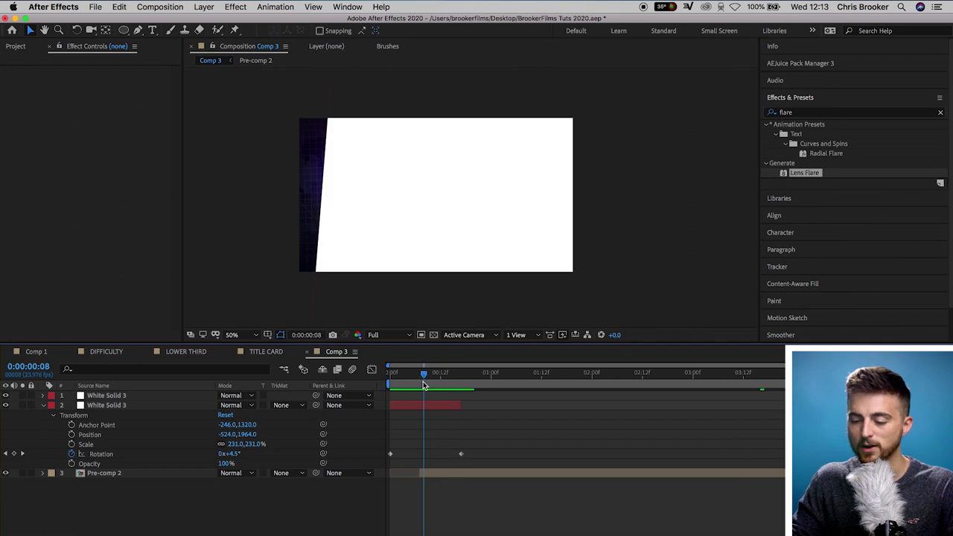